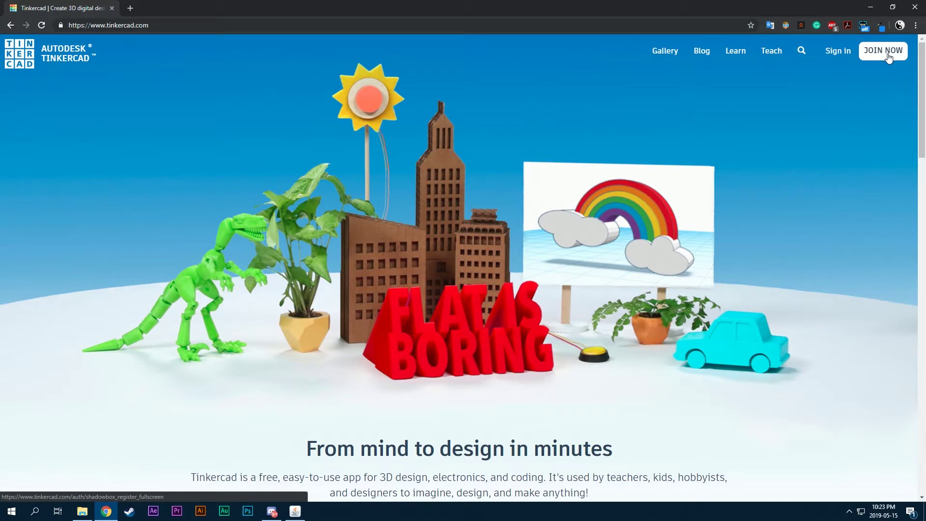
- Start registering a new Tinkercad account and choose Canada as the country
{"action": "left_click", "coordinate": [887, 53]}
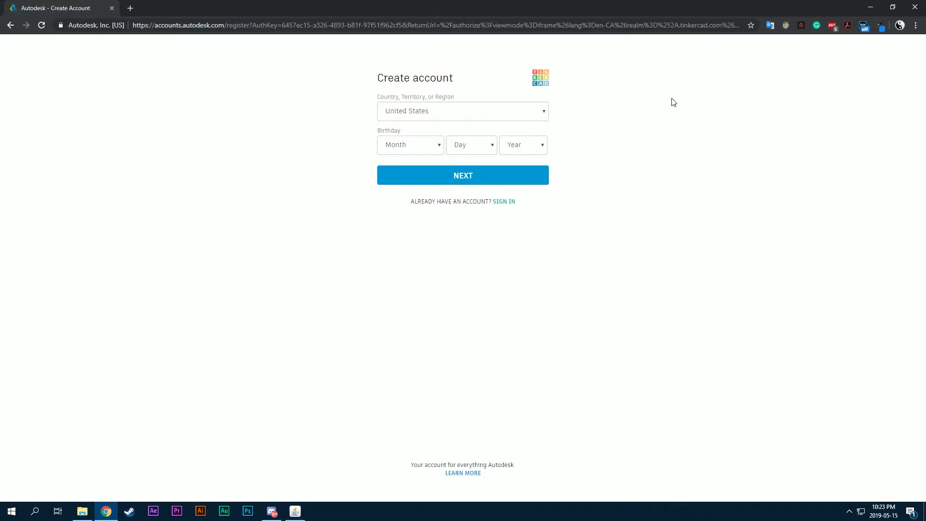
{"action": "left_click", "coordinate": [454, 112]}
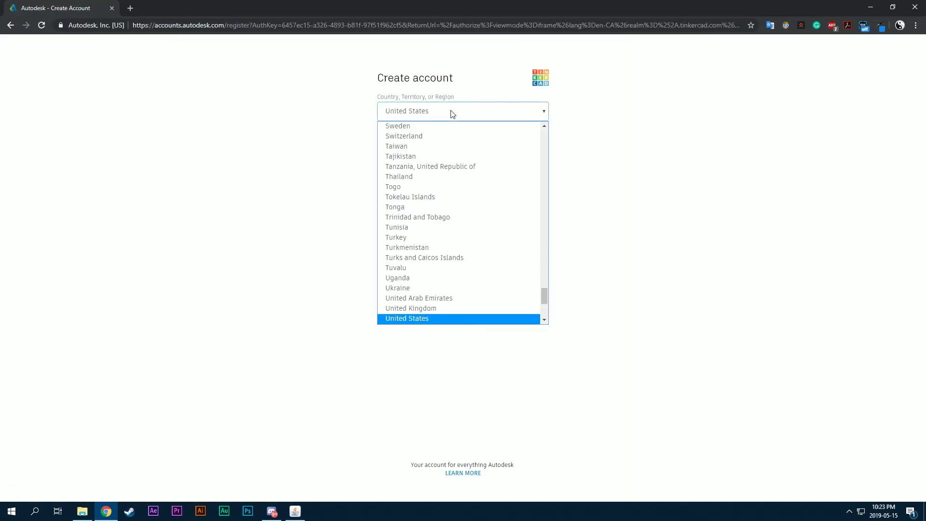
{"action": "key", "text": "c"}
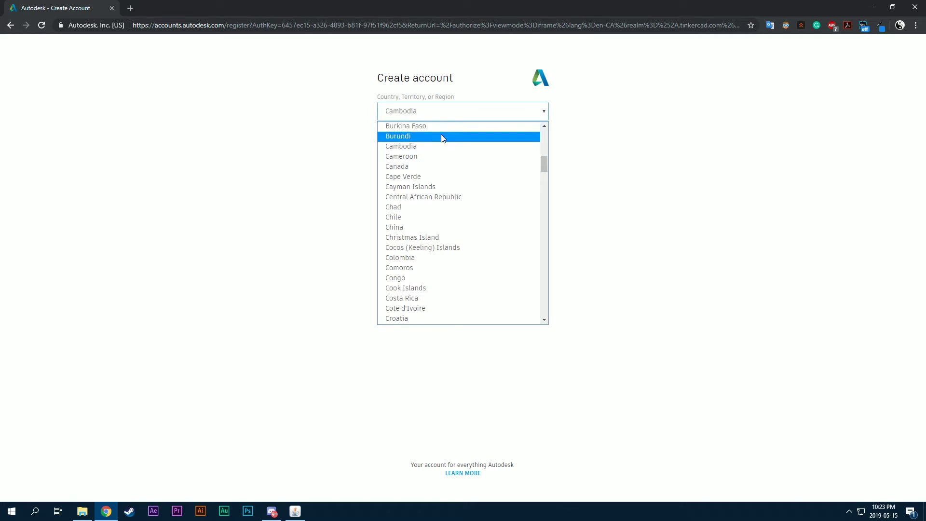
{"action": "left_click", "coordinate": [421, 166]}
- Enter the account holder's date of birth in the registration form
{"action": "left_click", "coordinate": [419, 146]}
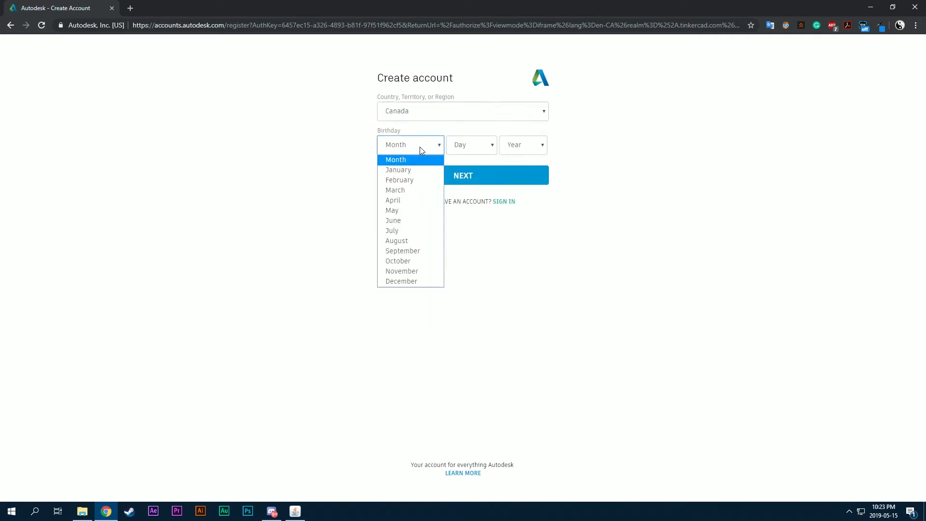
{"action": "left_click", "coordinate": [412, 209]}
{"action": "left_click", "coordinate": [475, 152]}
{"action": "left_click", "coordinate": [457, 272]}
{"action": "left_click", "coordinate": [517, 146]}
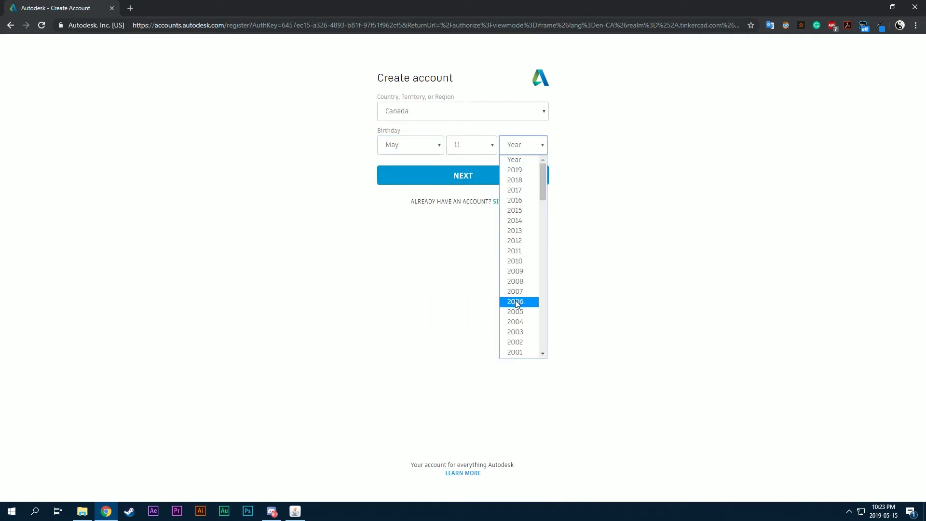
{"action": "left_click", "coordinate": [523, 323]}
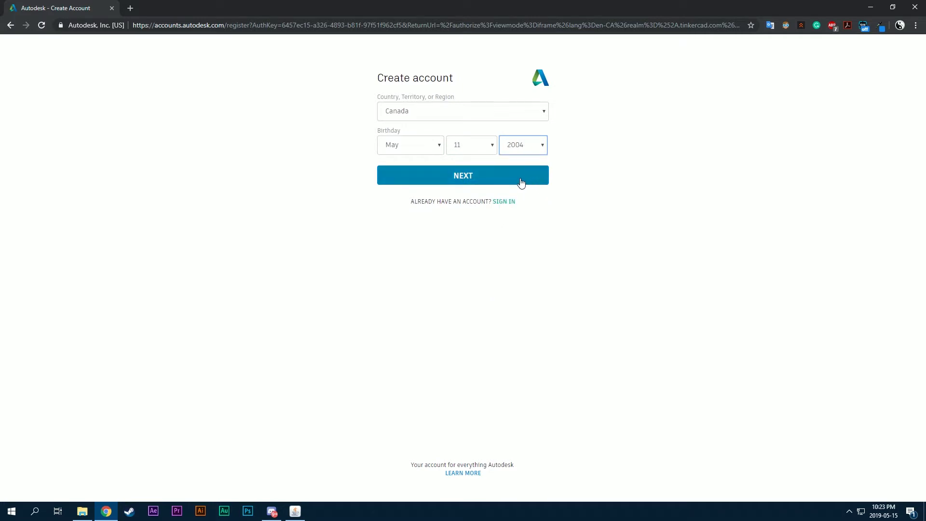
- Continue the registration, enter the account e-mail, and agree to the Tinkercad Terms of Service and Autodesk Privacy Statement
{"action": "left_click", "coordinate": [518, 183]}
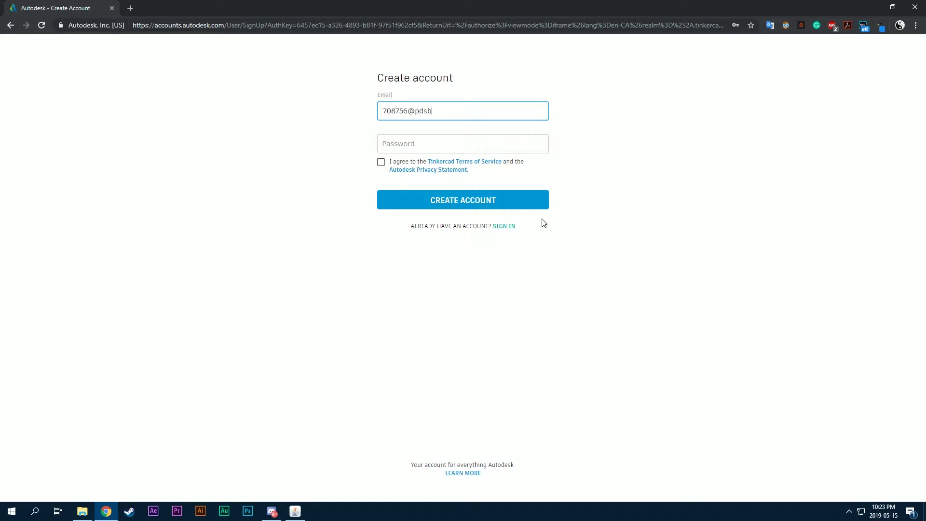
{"action": "left_click", "coordinate": [436, 141]}
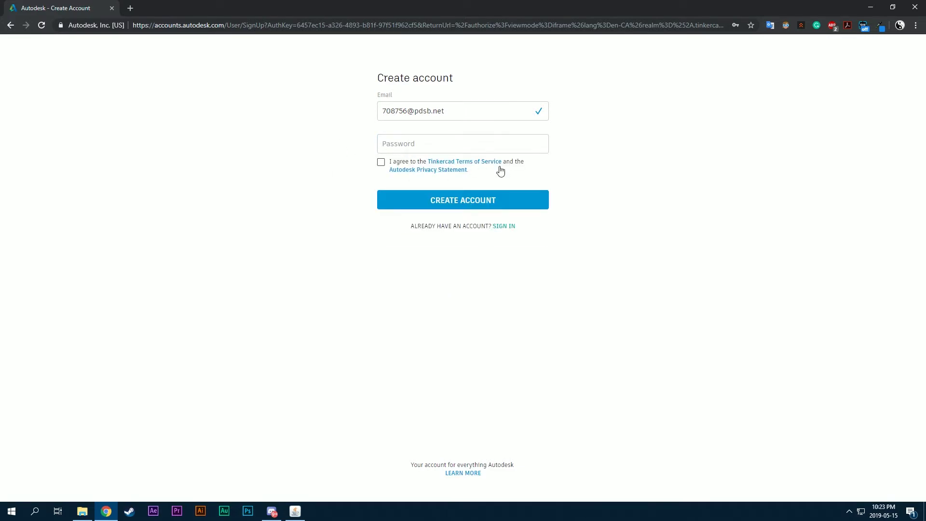
{"action": "left_click", "coordinate": [382, 163]}
- Switch to Gmail in a new tab and open the alternate account's inbox, closing the first account's inbox
{"action": "left_click", "coordinate": [131, 9]}
{"action": "type", "text": "gmail"}
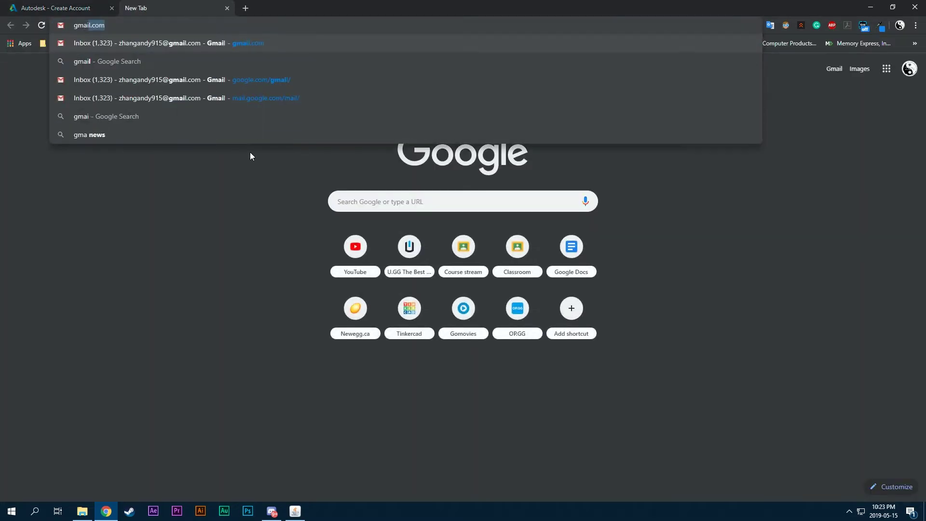
{"action": "key", "text": "Return"}
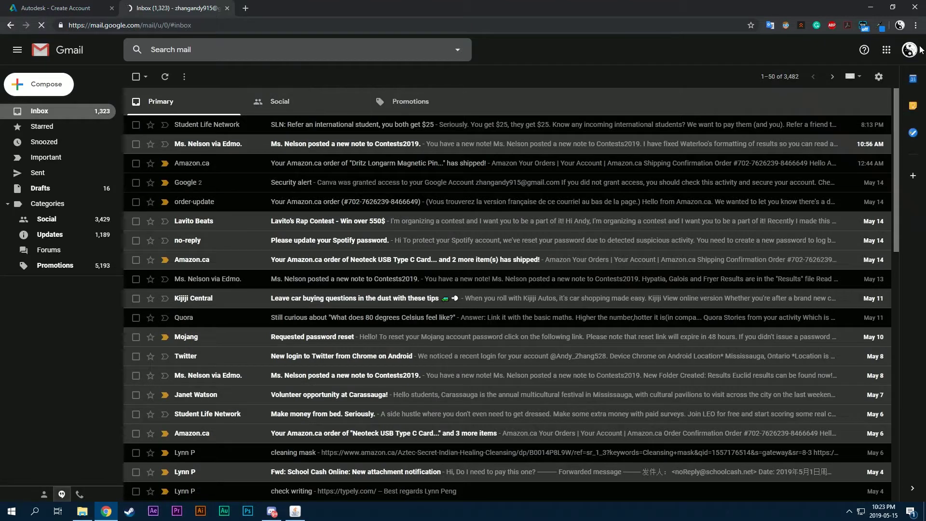
{"action": "left_click", "coordinate": [911, 50]}
{"action": "left_click", "coordinate": [796, 178]}
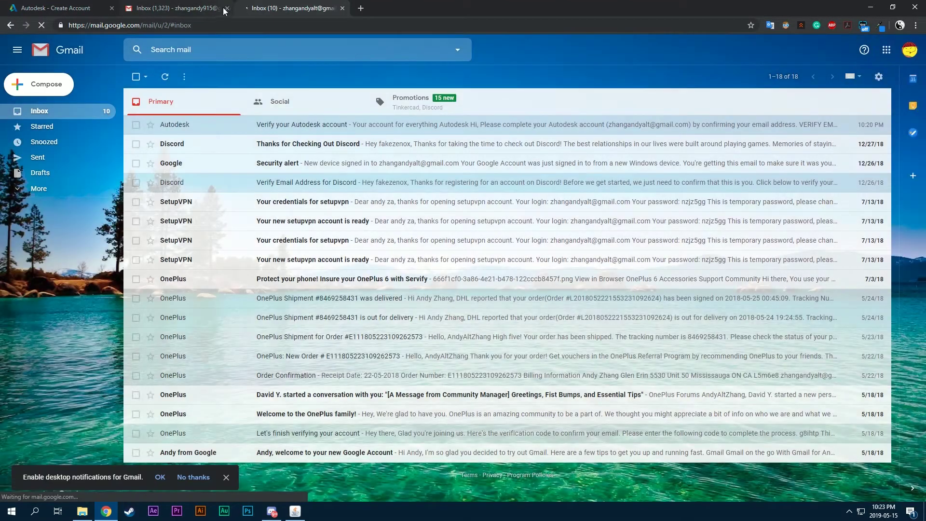
{"action": "left_click", "coordinate": [227, 7]}
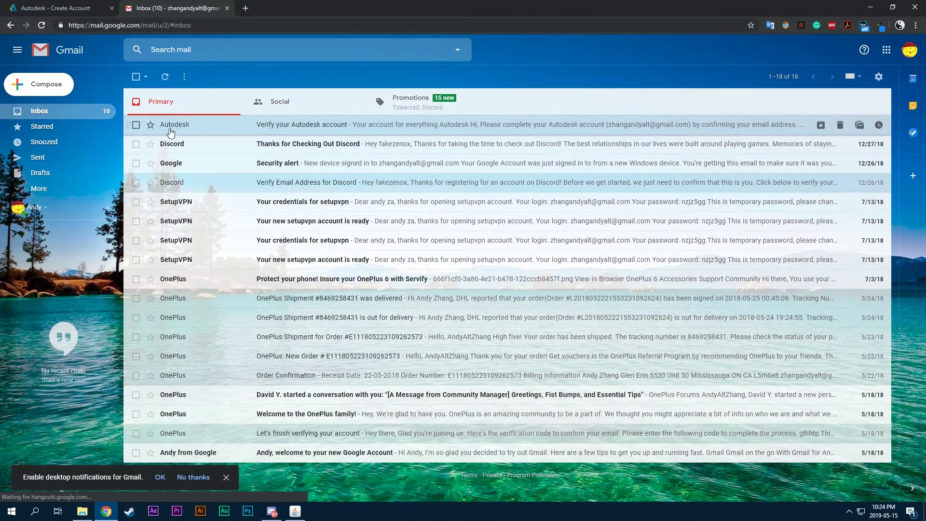
- Open the Autodesk verification e-mail and follow its verification link, closing the resulting page and the mailbox
{"action": "left_click", "coordinate": [292, 126]}
{"action": "left_click", "coordinate": [439, 301]}
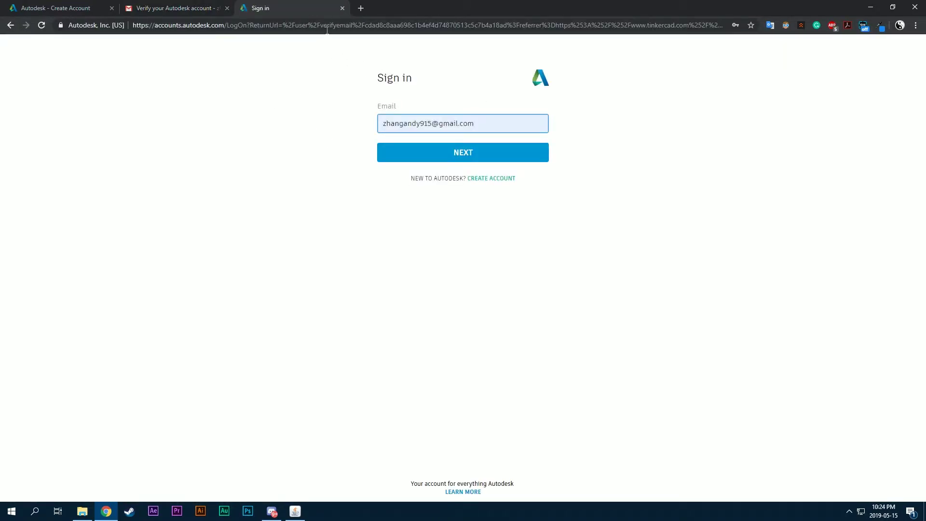
{"action": "left_click", "coordinate": [343, 8]}
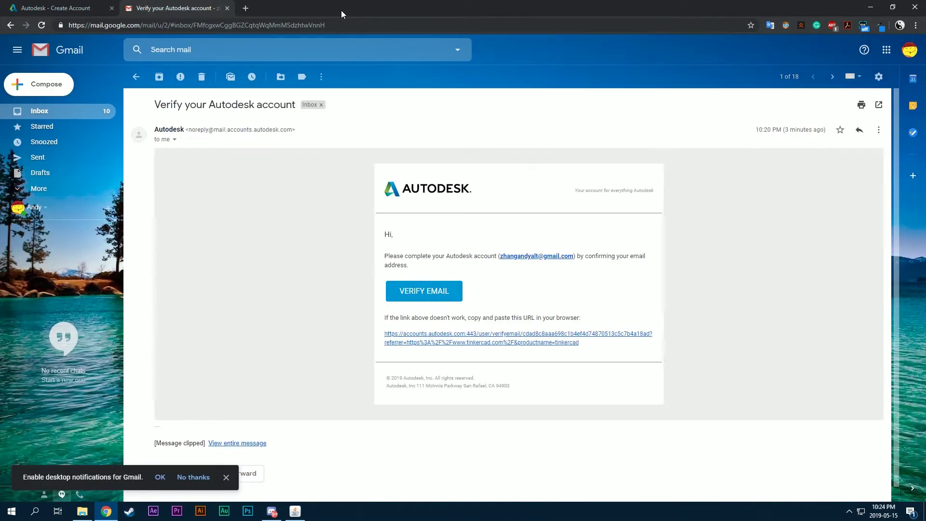
{"action": "left_click", "coordinate": [227, 8]}
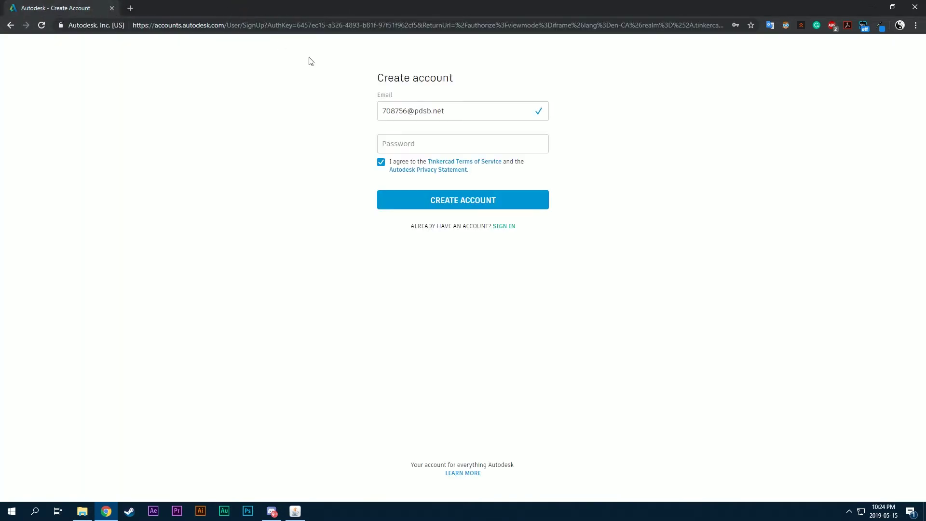
- Return to the Tinkercad home page, sign in with the existing account, and create a new 3D design
{"action": "left_click", "coordinate": [10, 25]}
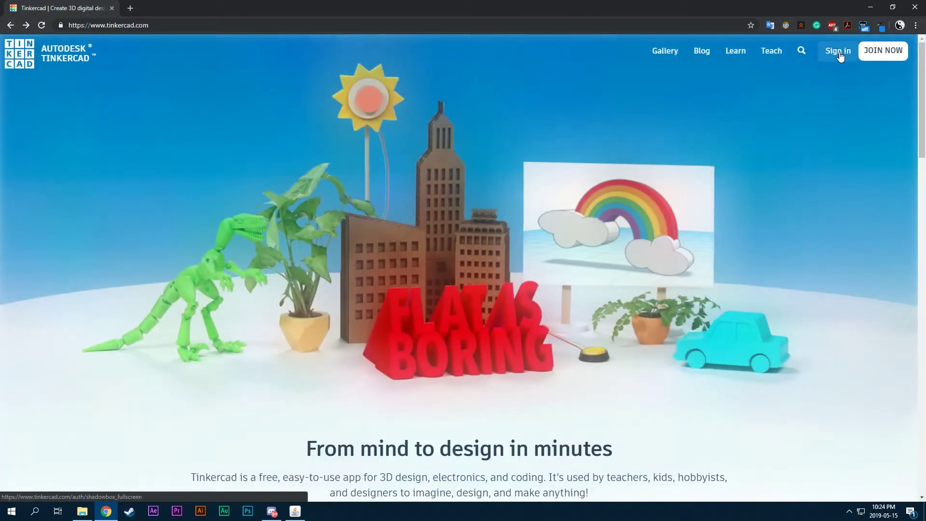
{"action": "left_click", "coordinate": [840, 55]}
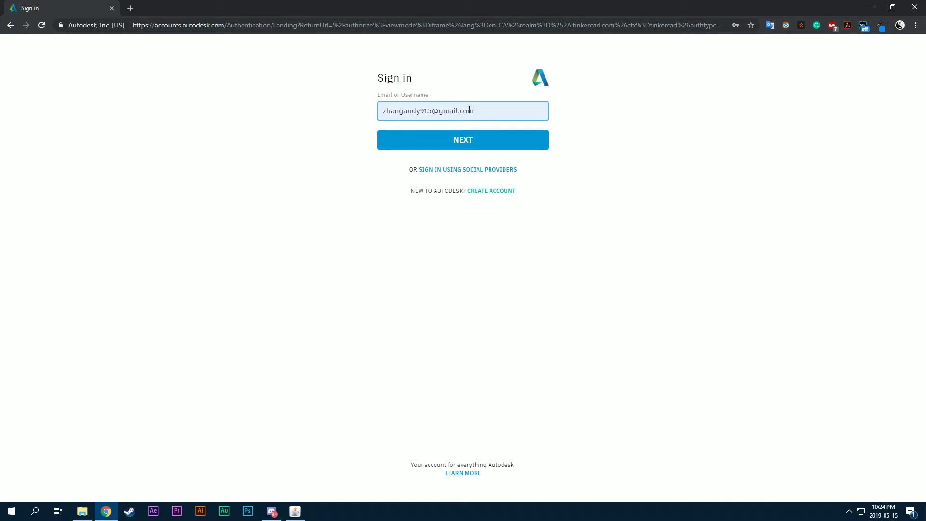
{"action": "left_click", "coordinate": [465, 141]}
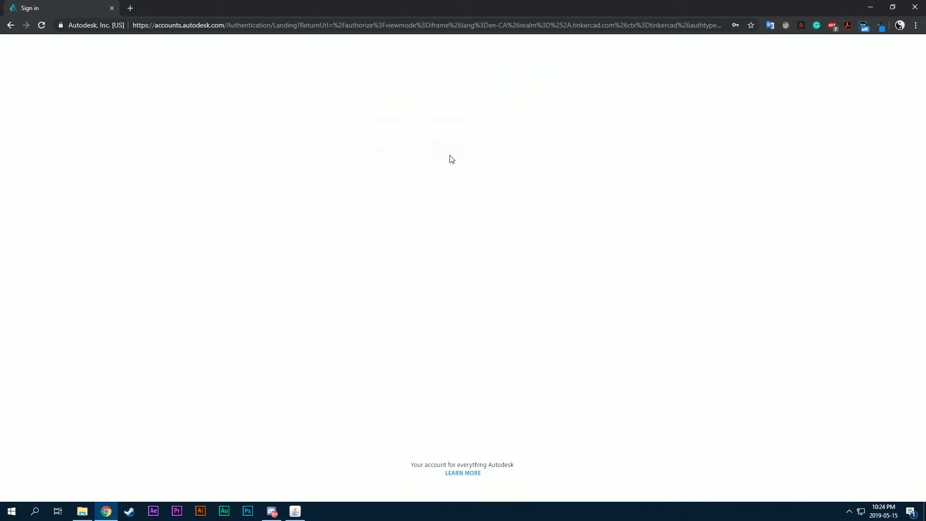
{"action": "left_click", "coordinate": [465, 187]}
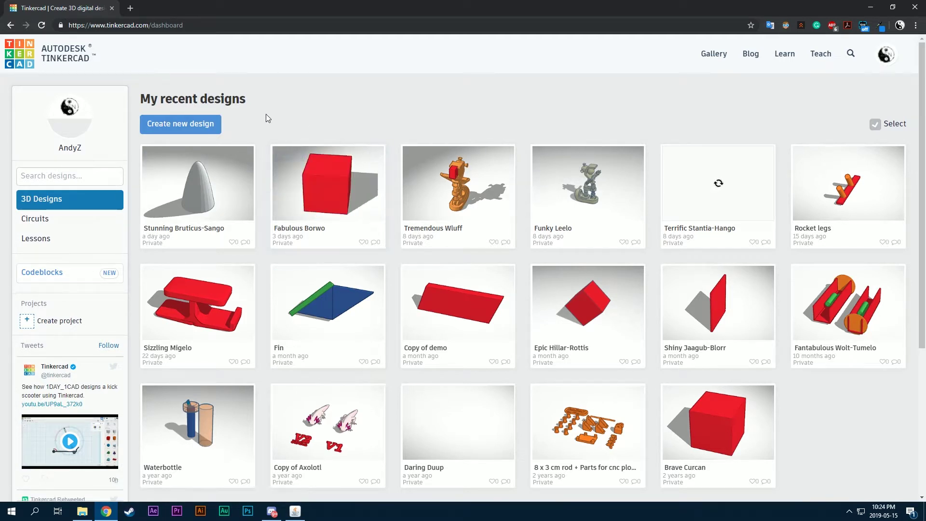
{"action": "left_click", "coordinate": [204, 126]}
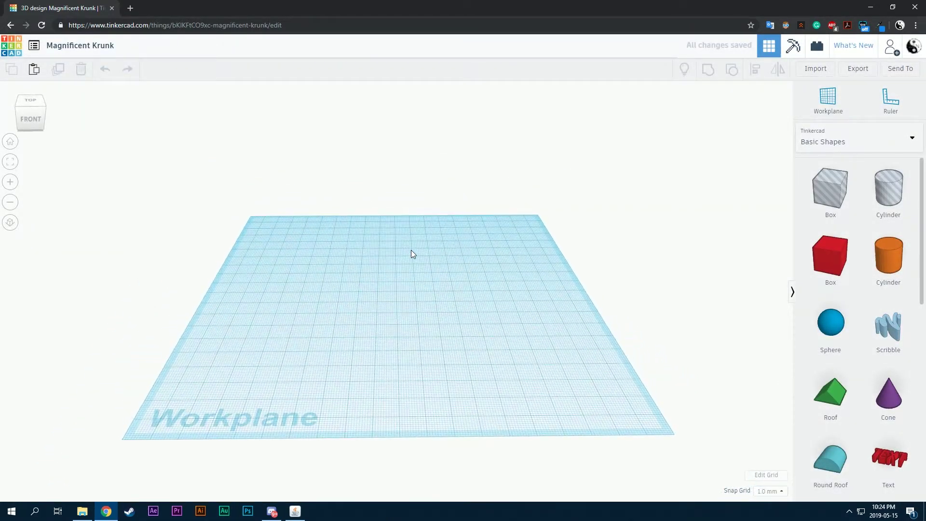
- Examine the empty workplane by orbiting, zooming in and out, and panning the view
{"action": "right_click_drag", "start_coordinate": [400, 246], "coordinate": [493, 279]}
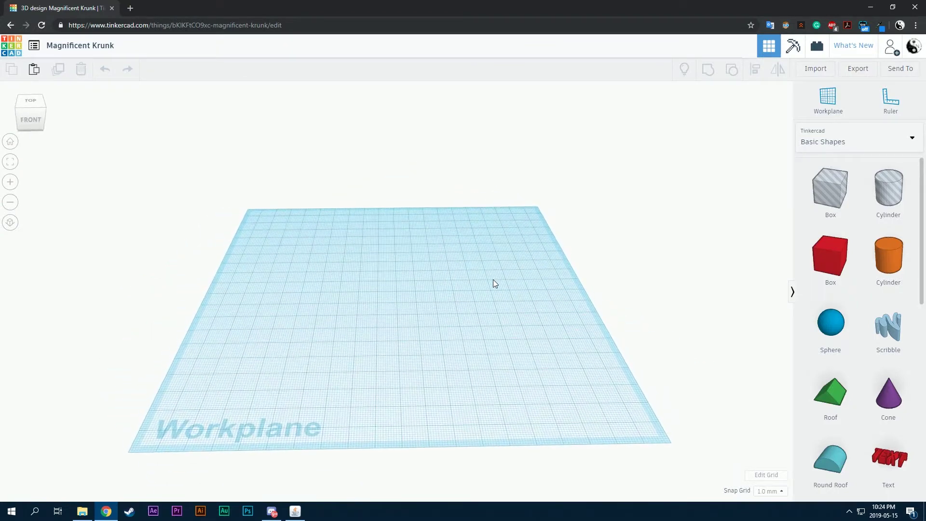
{"action": "scroll", "coordinate": [403, 290], "scroll_direction": "up", "scroll_amount": 3}
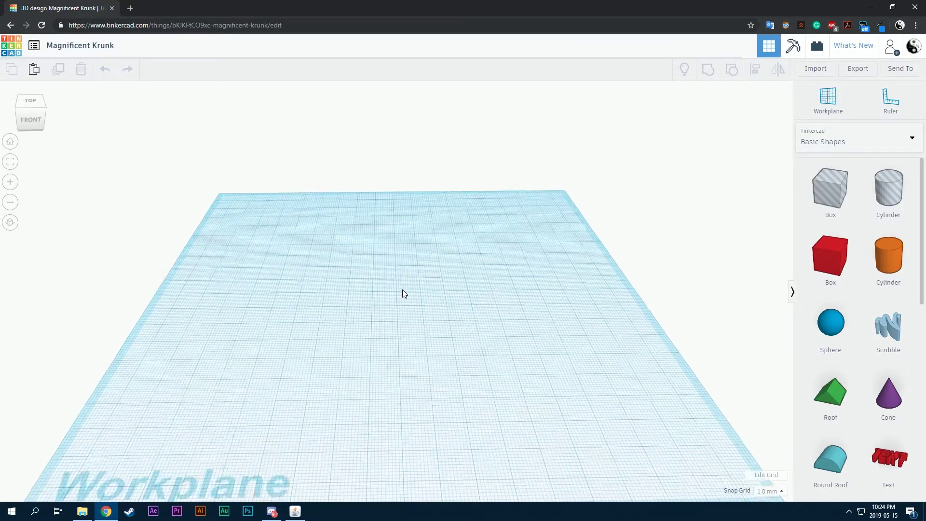
{"action": "scroll", "coordinate": [406, 285], "scroll_direction": "down", "scroll_amount": 2}
{"action": "scroll", "coordinate": [407, 283], "scroll_direction": "up", "scroll_amount": 3}
{"action": "scroll", "coordinate": [406, 288], "scroll_direction": "down", "scroll_amount": 3}
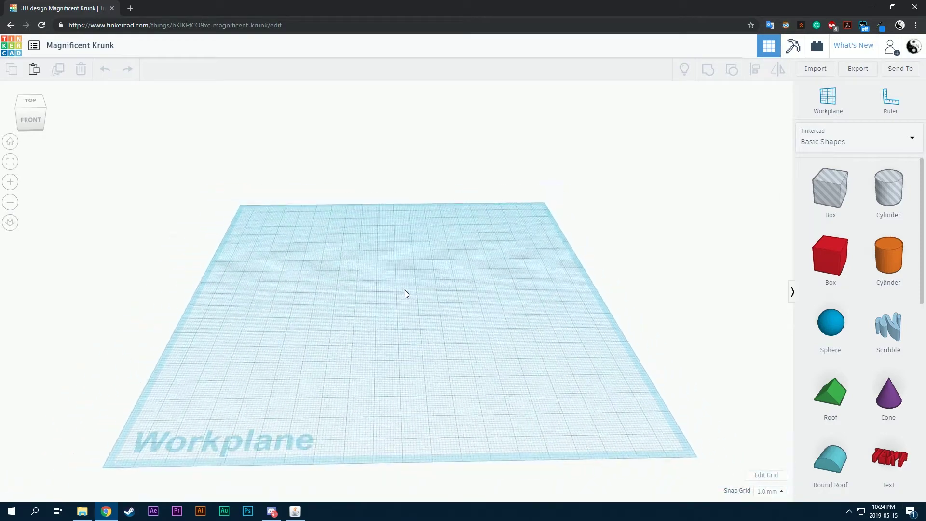
{"action": "scroll", "coordinate": [420, 345], "scroll_direction": "up", "scroll_amount": 3}
{"action": "scroll", "coordinate": [417, 333], "scroll_direction": "down", "scroll_amount": 4}
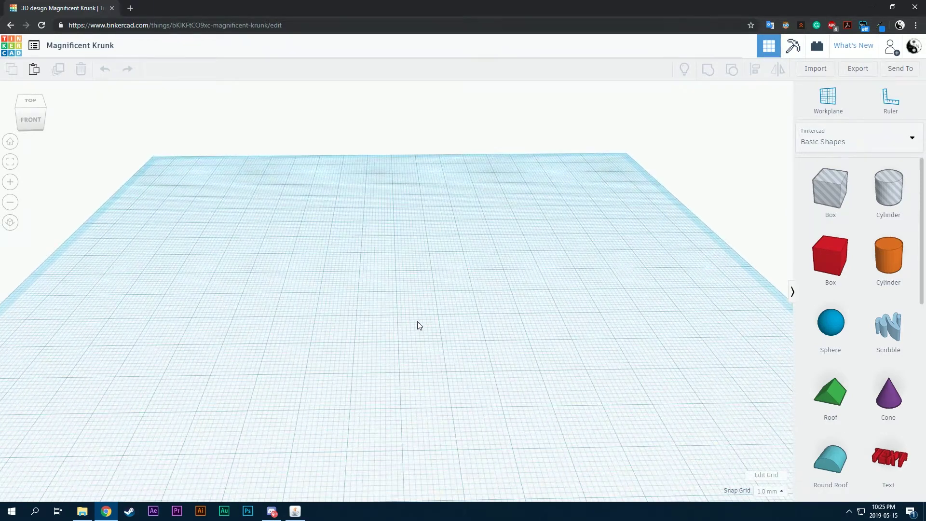
{"action": "right_click_drag", "start_coordinate": [405, 321], "coordinate": [406, 235]}
{"action": "middle_click_drag", "start_coordinate": [405, 235], "coordinate": [407, 257]}
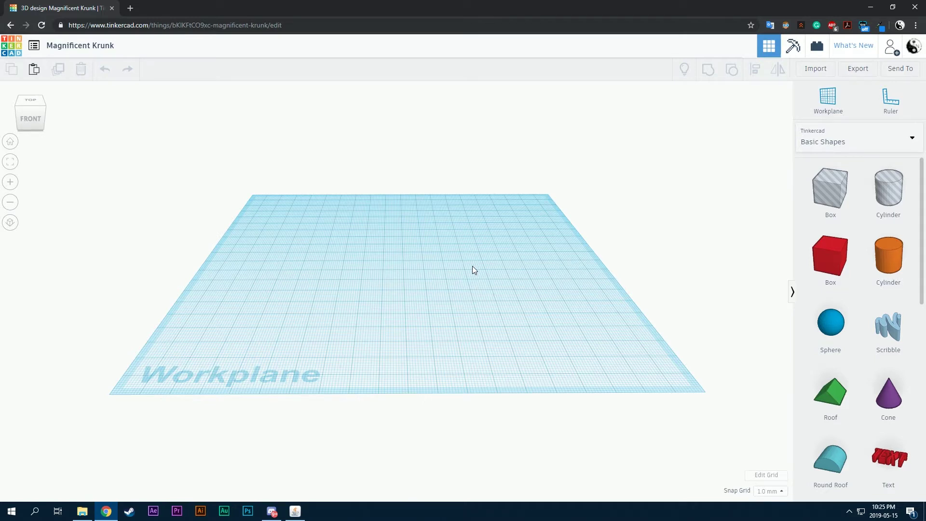
{"action": "right_click_drag", "start_coordinate": [439, 254], "coordinate": [416, 250]}
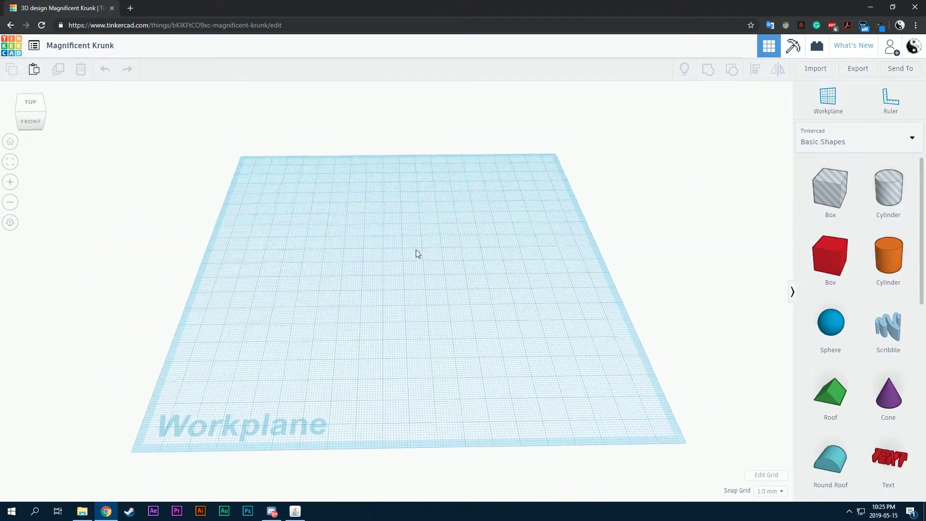
- Inspect the workplane from the top and the left with the view cube, and orbit back to the front
{"action": "left_click", "coordinate": [30, 103]}
{"action": "left_click", "coordinate": [30, 92]}
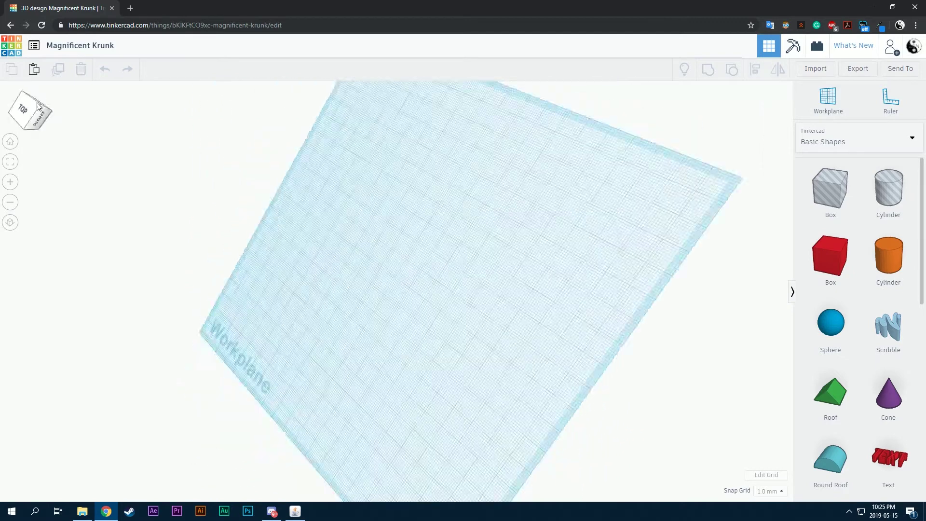
{"action": "left_click", "coordinate": [29, 101]}
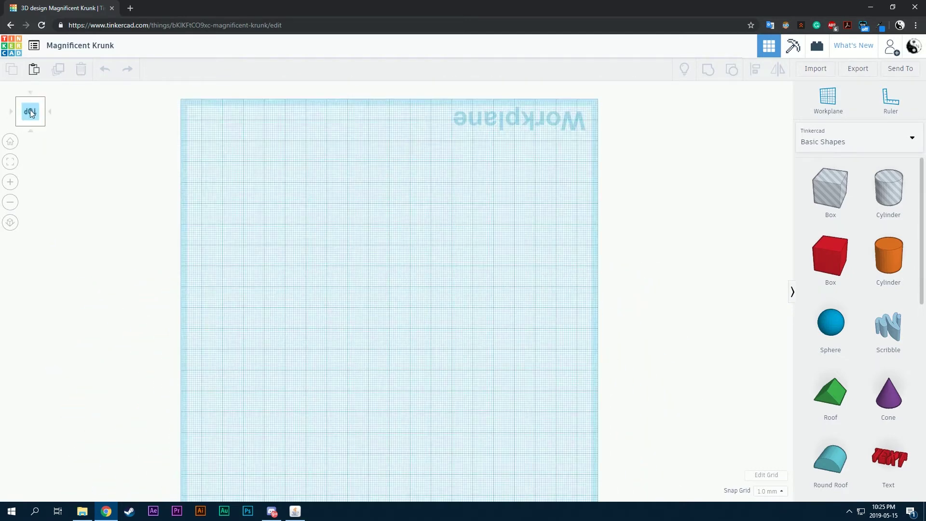
{"action": "left_click", "coordinate": [49, 112]}
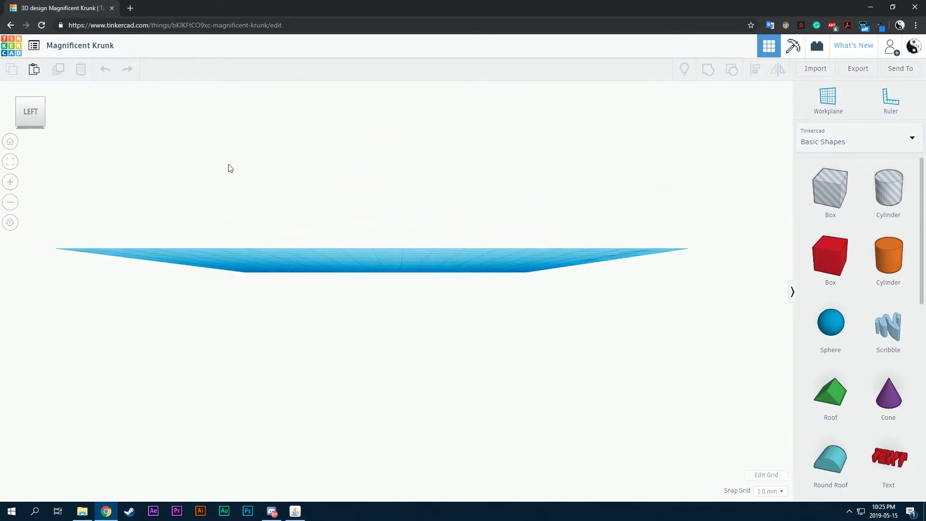
{"action": "right_click_drag", "start_coordinate": [401, 217], "coordinate": [193, 328]}
{"action": "right_click_drag", "start_coordinate": [395, 266], "coordinate": [424, 234]}
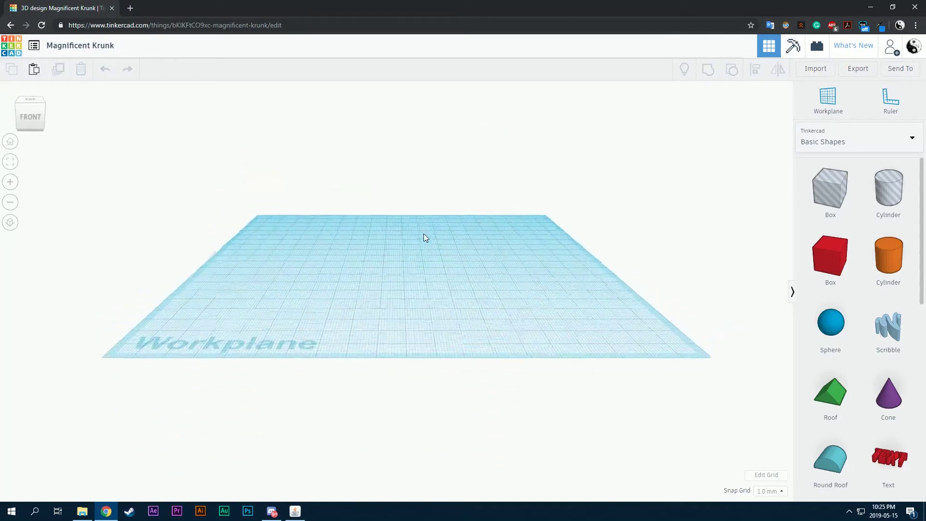
- Look through the available shapes in the Basic Shapes collection
{"action": "scroll", "coordinate": [850, 286], "scroll_direction": "down", "scroll_amount": 6}
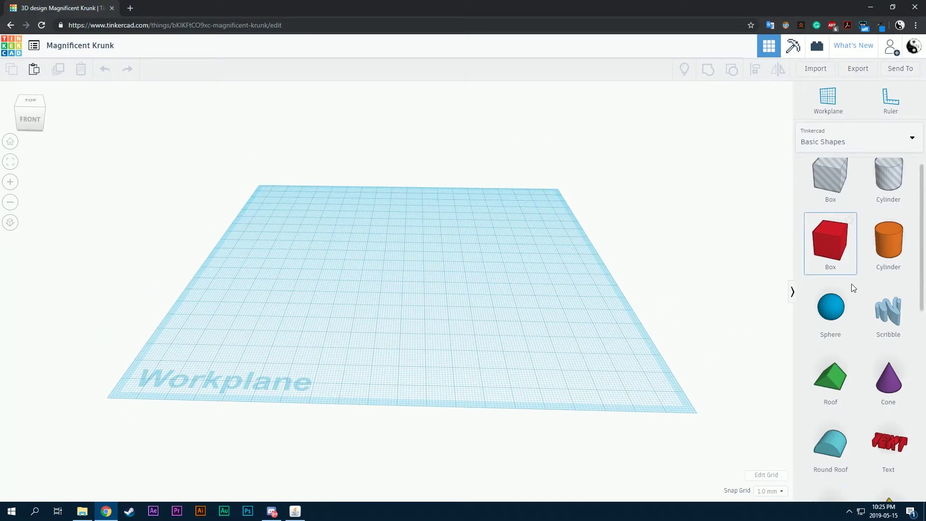
{"action": "scroll", "coordinate": [871, 318], "scroll_direction": "down", "scroll_amount": 3}
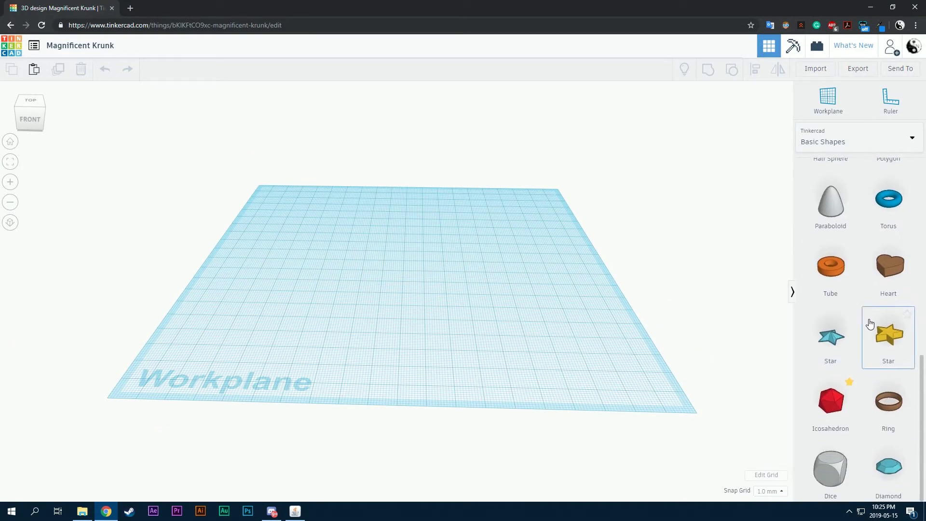
{"action": "scroll", "coordinate": [872, 324], "scroll_direction": "up", "scroll_amount": 9}
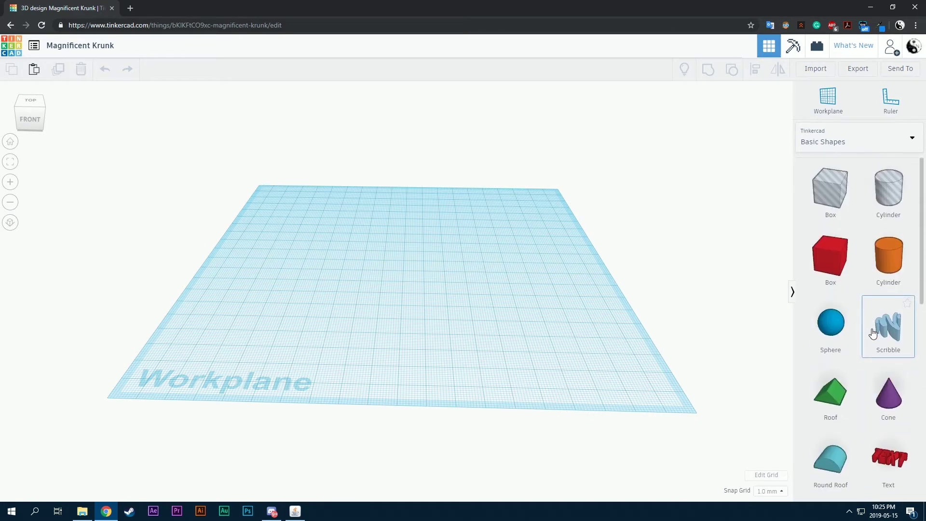
{"action": "right_click_drag", "start_coordinate": [649, 291], "coordinate": [637, 319]}
{"action": "scroll", "coordinate": [503, 260], "scroll_direction": "up", "scroll_amount": 3}
{"action": "right_click_drag", "start_coordinate": [503, 260], "coordinate": [529, 261]}
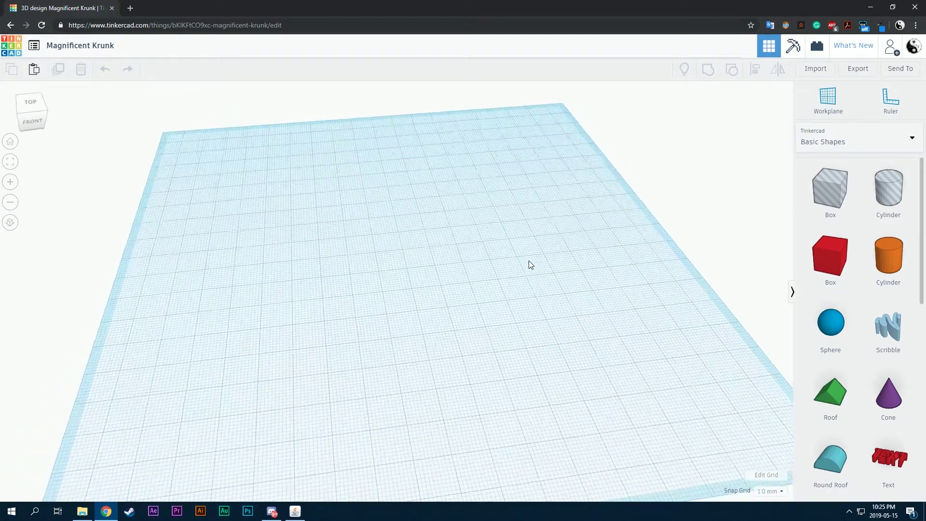
{"action": "scroll", "coordinate": [529, 264], "scroll_direction": "down", "scroll_amount": 5}
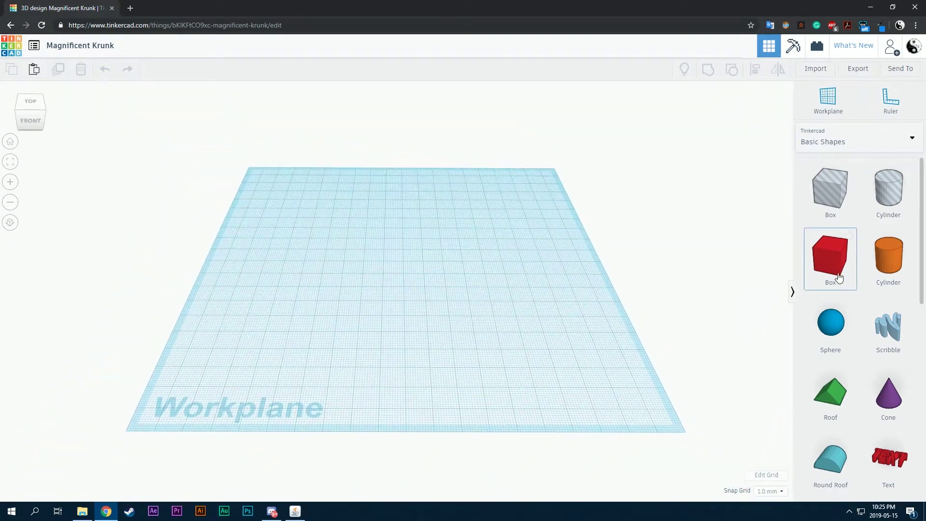
- Place a solid box near the middle of the workplane and enlarge its base to 47 by 53 mm
{"action": "left_click_drag", "start_coordinate": [839, 277], "coordinate": [401, 274]}
{"action": "scroll", "coordinate": [410, 266], "scroll_direction": "up", "scroll_amount": 3}
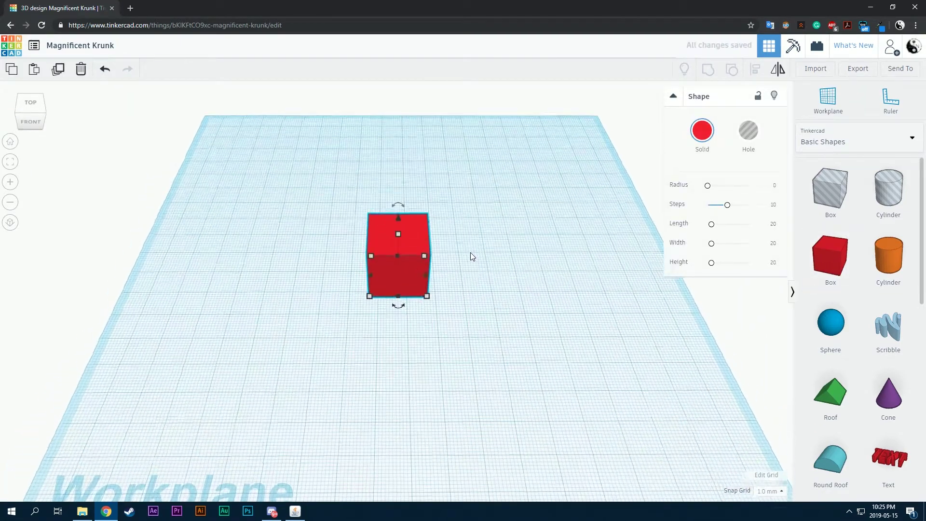
{"action": "scroll", "coordinate": [472, 256], "scroll_direction": "up", "scroll_amount": 2}
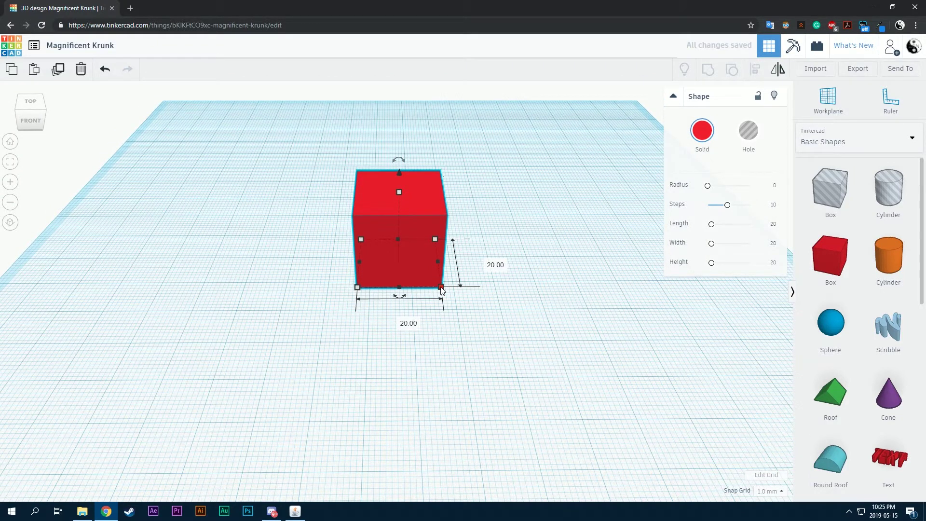
{"action": "left_click_drag", "start_coordinate": [441, 287], "coordinate": [600, 399]}
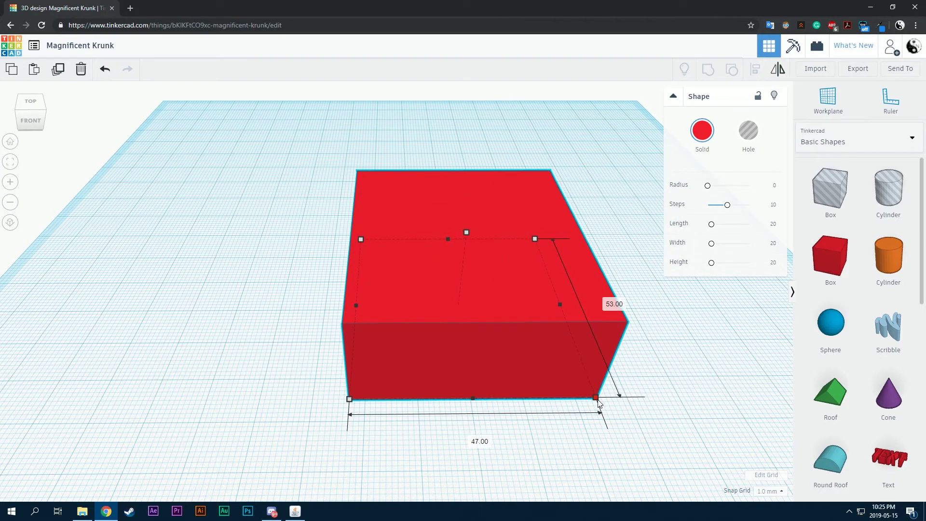
- Shift the box slightly on the workplane and reduce its height to 9 mm
{"action": "left_click_drag", "start_coordinate": [559, 310], "coordinate": [511, 305]}
{"action": "right_click_drag", "start_coordinate": [560, 324], "coordinate": [549, 262]}
{"action": "scroll", "coordinate": [396, 189], "scroll_direction": "up", "scroll_amount": 3}
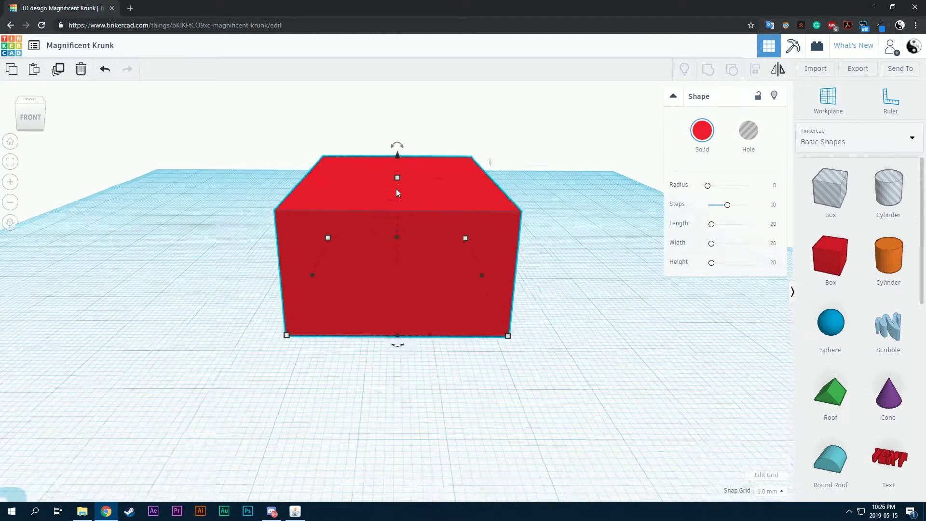
{"action": "left_click_drag", "start_coordinate": [398, 156], "coordinate": [406, 222]}
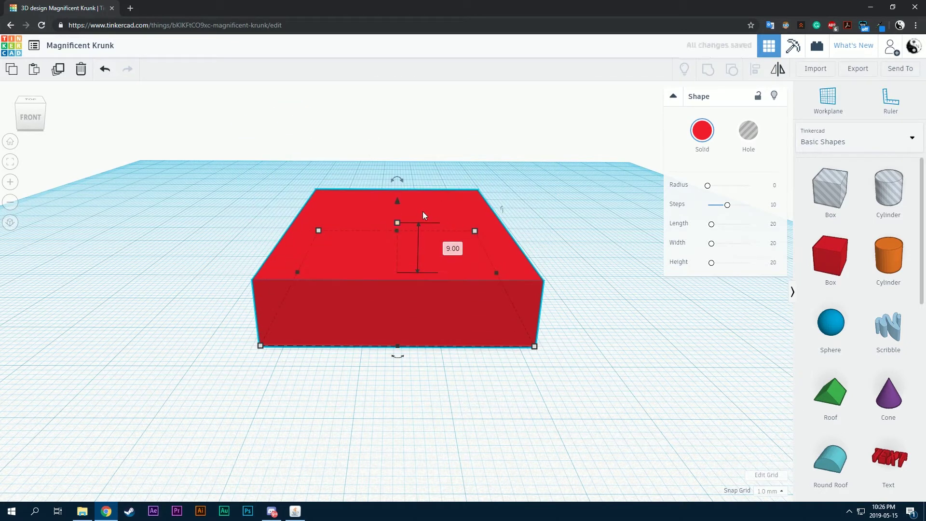
{"action": "left_click", "coordinate": [557, 201]}
- Raise the box above the workplane, view it from the side, and lower it back down
{"action": "left_click", "coordinate": [395, 208]}
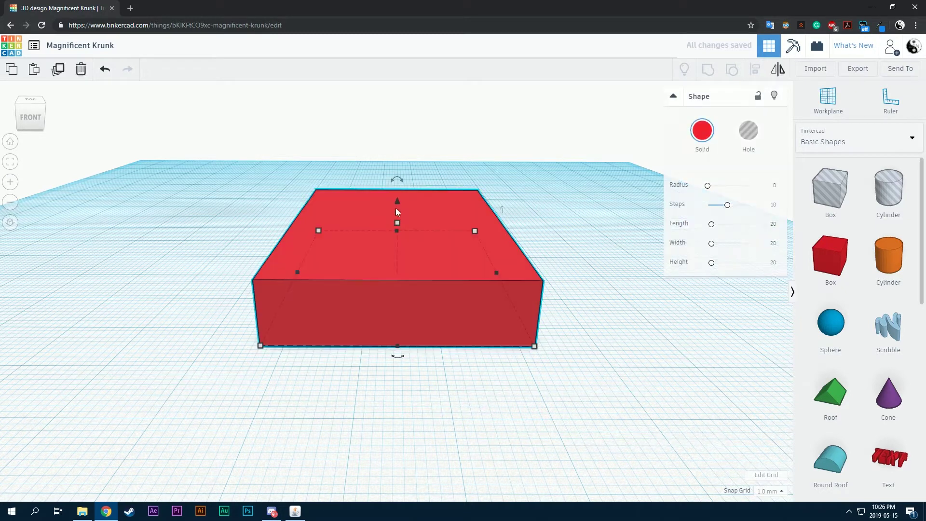
{"action": "left_click_drag", "start_coordinate": [399, 204], "coordinate": [401, 126]}
{"action": "left_click", "coordinate": [604, 173]}
{"action": "right_click_drag", "start_coordinate": [604, 173], "coordinate": [510, 158]}
{"action": "left_click", "coordinate": [426, 129]}
{"action": "middle_click_drag", "start_coordinate": [557, 152], "coordinate": [565, 212]}
{"action": "right_click_drag", "start_coordinate": [564, 212], "coordinate": [480, 234]}
{"action": "left_click_drag", "start_coordinate": [404, 193], "coordinate": [408, 261]}
- Inspect the box from below and move it about 17 mm toward the back of the workplane
{"action": "right_click_drag", "start_coordinate": [538, 256], "coordinate": [540, 228]}
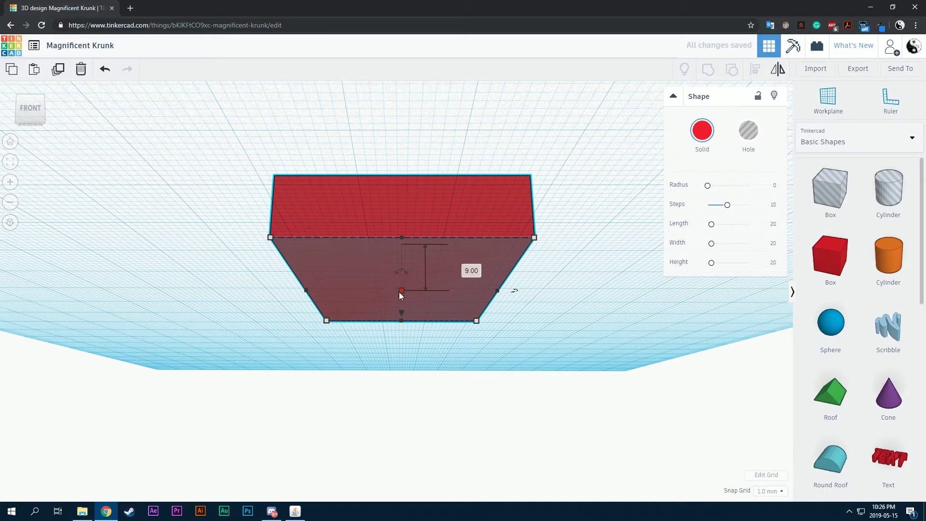
{"action": "right_click_drag", "start_coordinate": [533, 255], "coordinate": [554, 262]}
{"action": "left_click", "coordinate": [572, 302]}
{"action": "right_click_drag", "start_coordinate": [572, 302], "coordinate": [470, 374]}
{"action": "left_click_drag", "start_coordinate": [470, 370], "coordinate": [477, 297]}
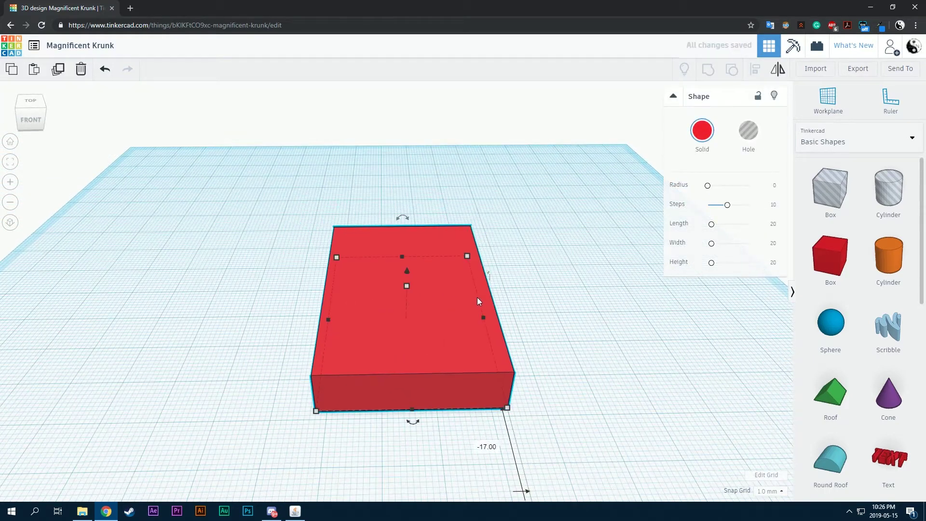
- Delete the red box from the workplane
{"action": "left_click", "coordinate": [549, 306]}
{"action": "scroll", "coordinate": [549, 309], "scroll_direction": "down", "scroll_amount": 5}
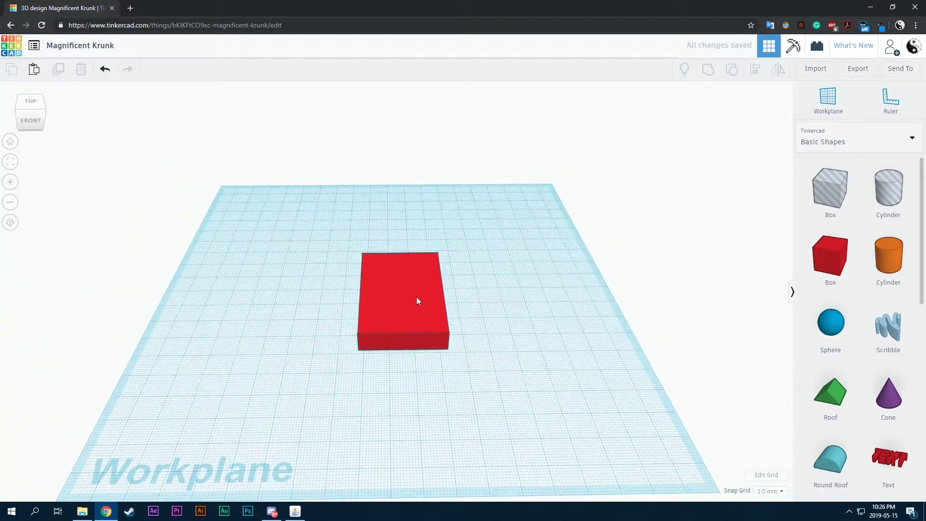
{"action": "left_click", "coordinate": [416, 299]}
{"action": "key", "text": "Delete"}
{"action": "scroll", "coordinate": [459, 334], "scroll_direction": "down", "scroll_amount": 5}
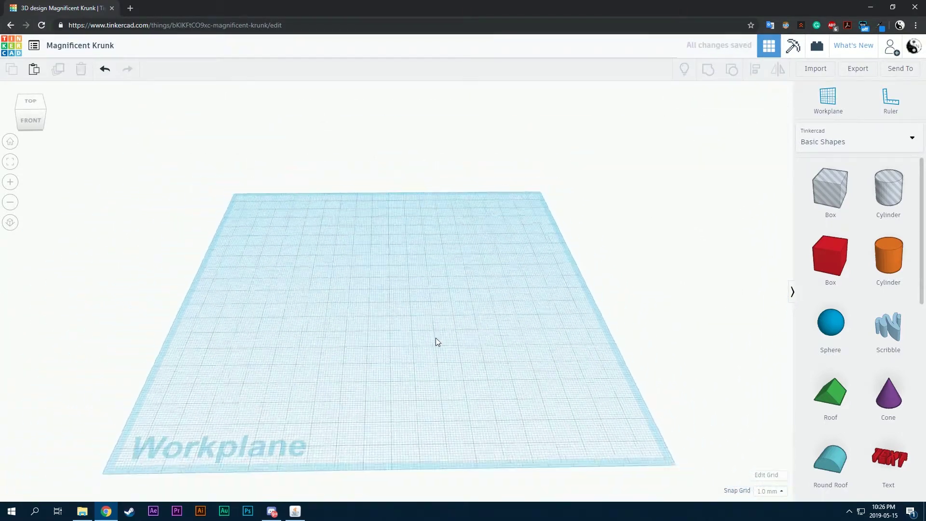
- Find the Wedge in the Basic Shapes collection and place one on the workplane
{"action": "scroll", "coordinate": [437, 296], "scroll_direction": "up", "scroll_amount": 2}
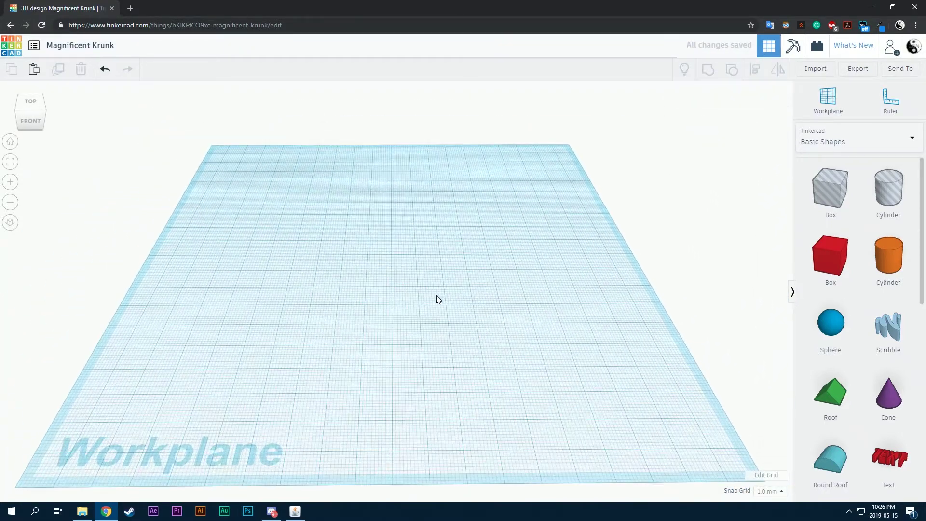
{"action": "scroll", "coordinate": [838, 347], "scroll_direction": "down", "scroll_amount": 3}
{"action": "scroll", "coordinate": [838, 347], "scroll_direction": "down", "scroll_amount": 2}
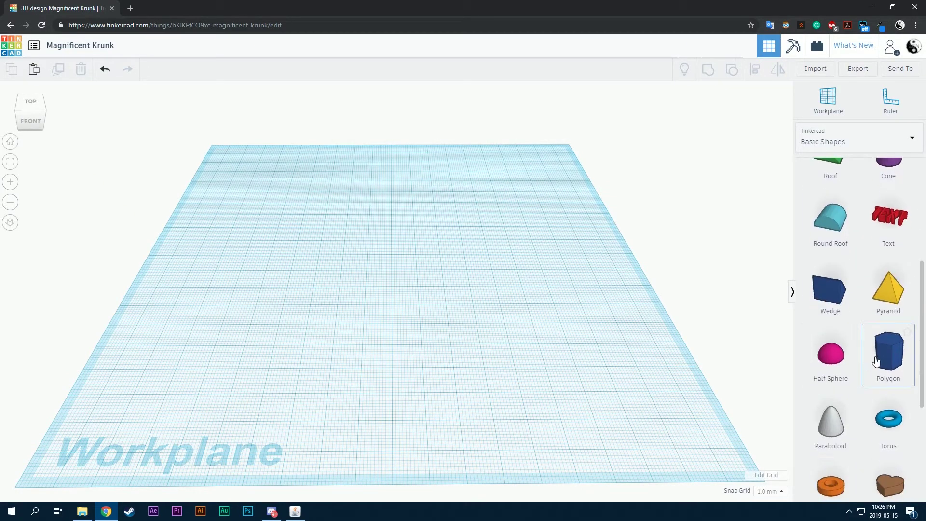
{"action": "scroll", "coordinate": [887, 366], "scroll_direction": "up", "scroll_amount": 4}
{"action": "left_click_drag", "start_coordinate": [849, 464], "coordinate": [368, 288]}
- Try adjusting and moving the new wedge, undoing each change
{"action": "mouse_move", "coordinate": [391, 245]}
{"action": "left_mouse_down"}
{"action": "mouse_move", "coordinate": [374, 244]}
{"action": "mouse_move", "coordinate": [389, 218]}
{"action": "mouse_move", "coordinate": [363, 251]}
{"action": "mouse_move", "coordinate": [389, 251]}
{"action": "left_mouse_up"}
{"action": "key", "text": "ctrl+z"}
{"action": "right_click_drag", "start_coordinate": [470, 262], "coordinate": [487, 300]}
{"action": "left_click_drag", "start_coordinate": [418, 303], "coordinate": [300, 298]}
{"action": "scroll", "coordinate": [311, 297], "scroll_direction": "up", "scroll_amount": 2}
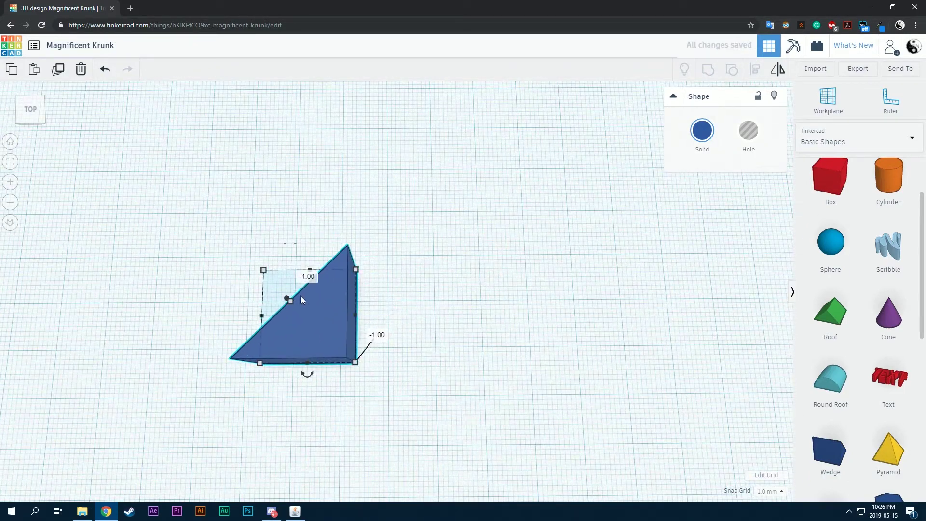
{"action": "key", "text": "ctrl+z"}
- Move the wedge a short distance across the workplane while viewing it from above
{"action": "right_click_drag", "start_coordinate": [413, 291], "coordinate": [389, 304]}
{"action": "left_click_drag", "start_coordinate": [323, 322], "coordinate": [375, 295]}
{"action": "right_click_drag", "start_coordinate": [511, 279], "coordinate": [523, 305]}
{"action": "scroll", "coordinate": [875, 319], "scroll_direction": "down", "scroll_amount": 8}
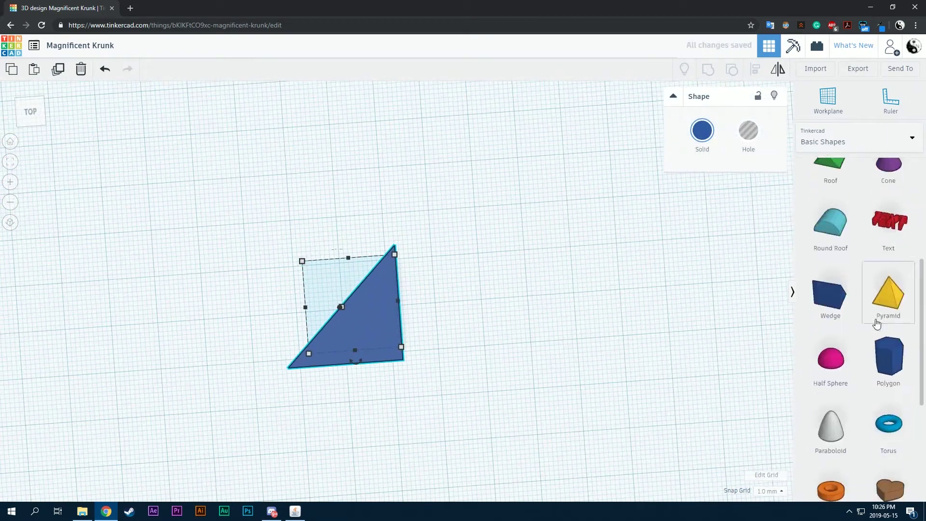
{"action": "scroll", "coordinate": [869, 326], "scroll_direction": "up", "scroll_amount": 4}
{"action": "scroll", "coordinate": [861, 333], "scroll_direction": "up", "scroll_amount": 4}
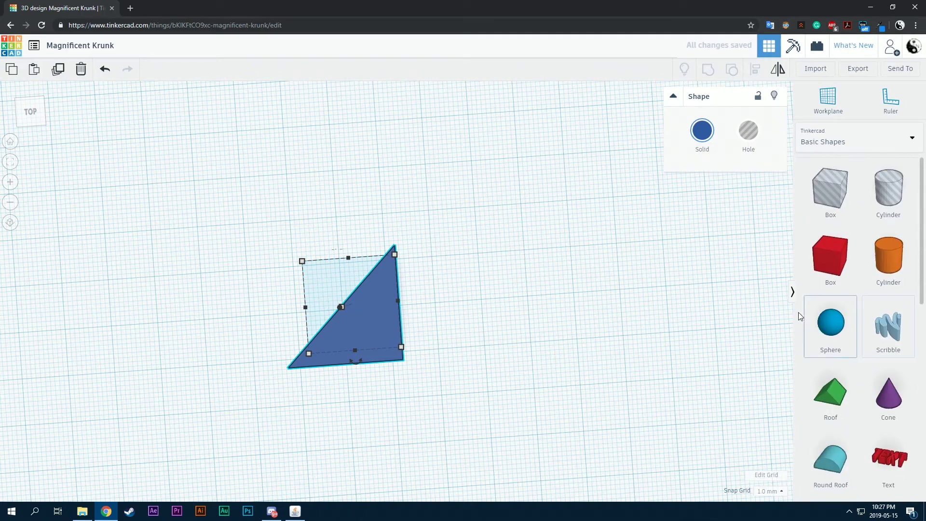
- Reduce the wedge's height to 5 mm
{"action": "scroll", "coordinate": [530, 275], "scroll_direction": "down", "scroll_amount": 2}
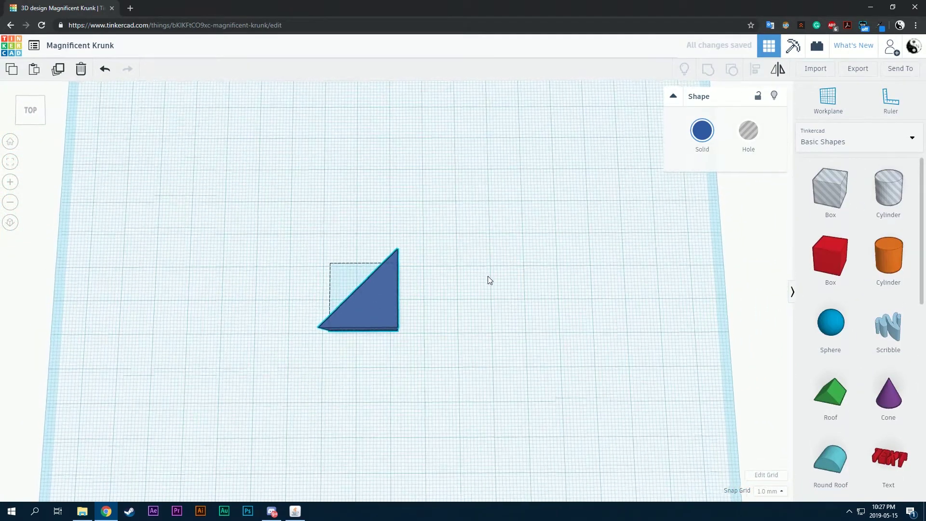
{"action": "scroll", "coordinate": [388, 279], "scroll_direction": "up", "scroll_amount": 2}
{"action": "right_click_drag", "start_coordinate": [433, 295], "coordinate": [438, 168]}
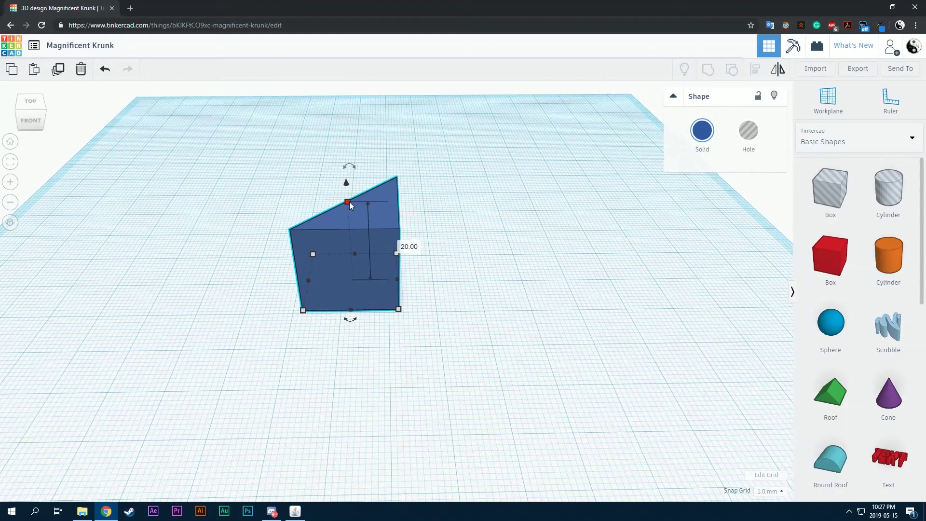
{"action": "left_click_drag", "start_coordinate": [347, 204], "coordinate": [354, 263]}
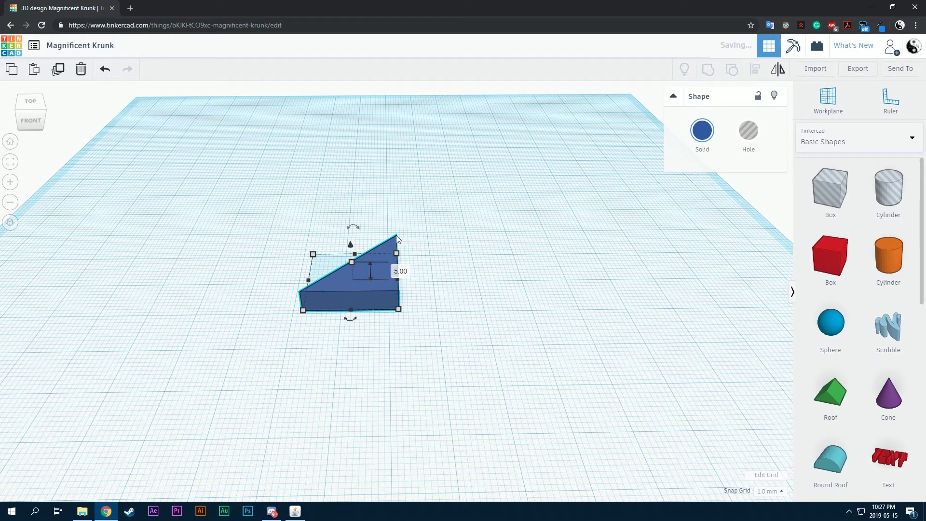
- Enlarge the wedge's base to about 52 mm deep from its corner handle and reposition it on the workplane
{"action": "right_click_drag", "start_coordinate": [432, 244], "coordinate": [450, 281]}
{"action": "scroll", "coordinate": [460, 292], "scroll_direction": "down", "scroll_amount": 3}
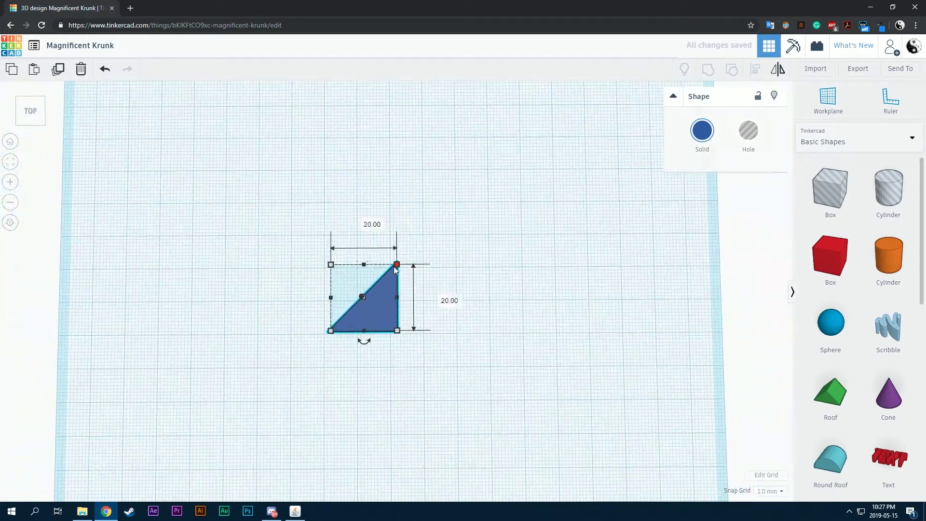
{"action": "left_click_drag", "start_coordinate": [397, 267], "coordinate": [429, 210]}
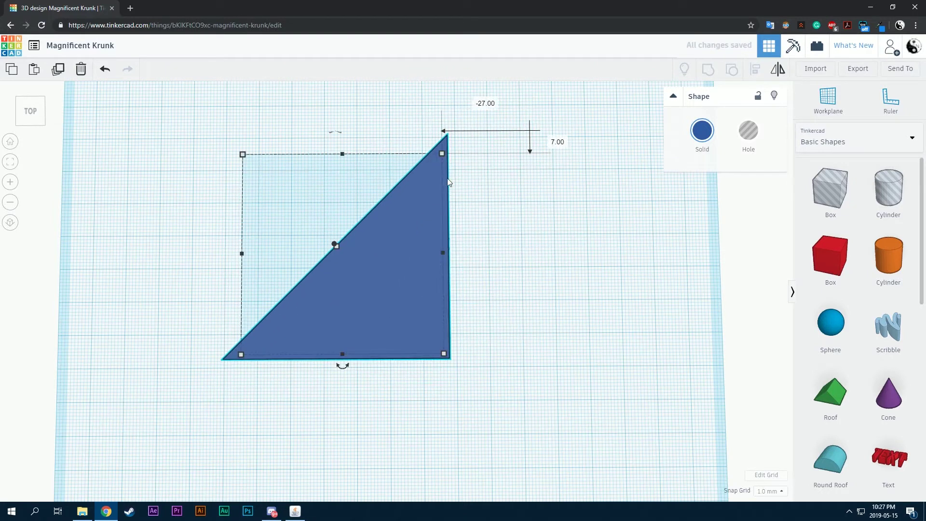
{"action": "left_click_drag", "start_coordinate": [446, 154], "coordinate": [415, 185]}
{"action": "left_click_drag", "start_coordinate": [392, 249], "coordinate": [430, 224]}
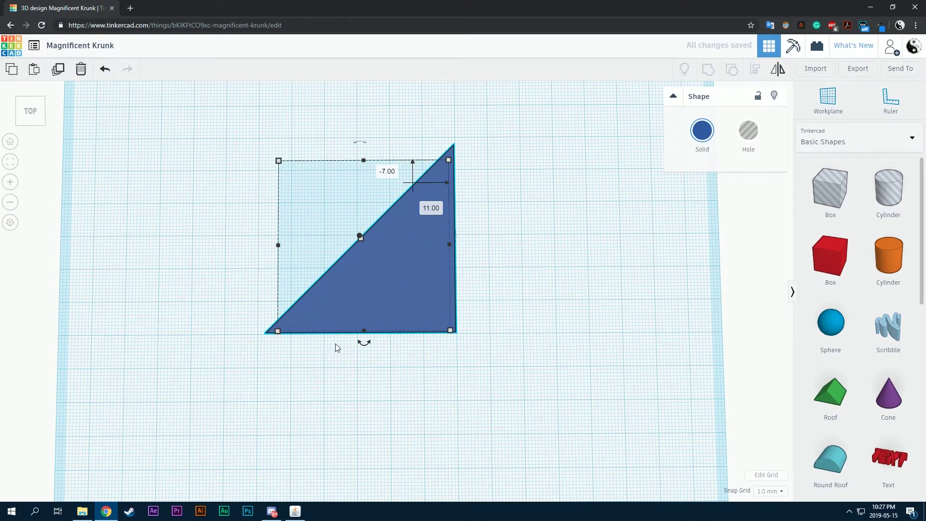
{"action": "left_click_drag", "start_coordinate": [394, 287], "coordinate": [413, 270]}
{"action": "scroll", "coordinate": [425, 251], "scroll_direction": "up", "scroll_amount": 2}
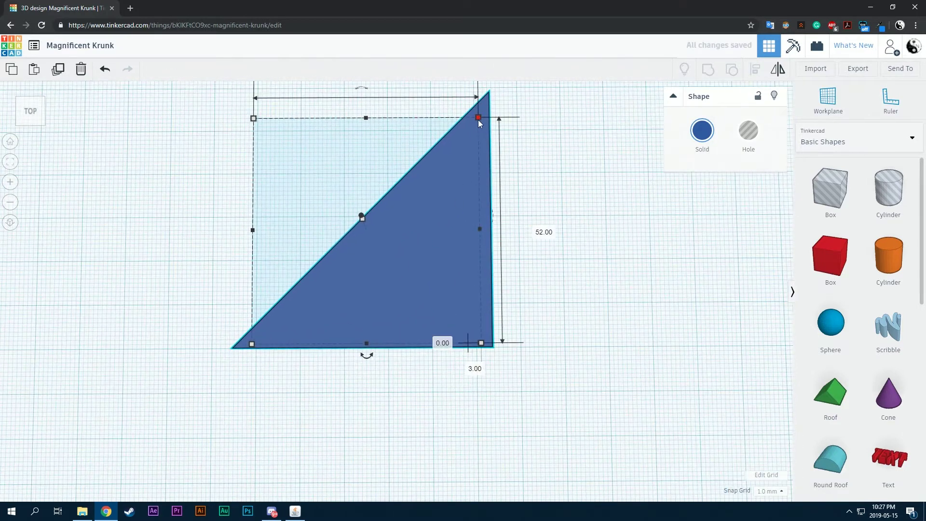
- Enlarge the wedge's base further to about 87 mm deep and move it toward the left side of the workplane
{"action": "left_click_drag", "start_coordinate": [478, 117], "coordinate": [522, 116]}
{"action": "scroll", "coordinate": [438, 198], "scroll_direction": "down", "scroll_amount": 4}
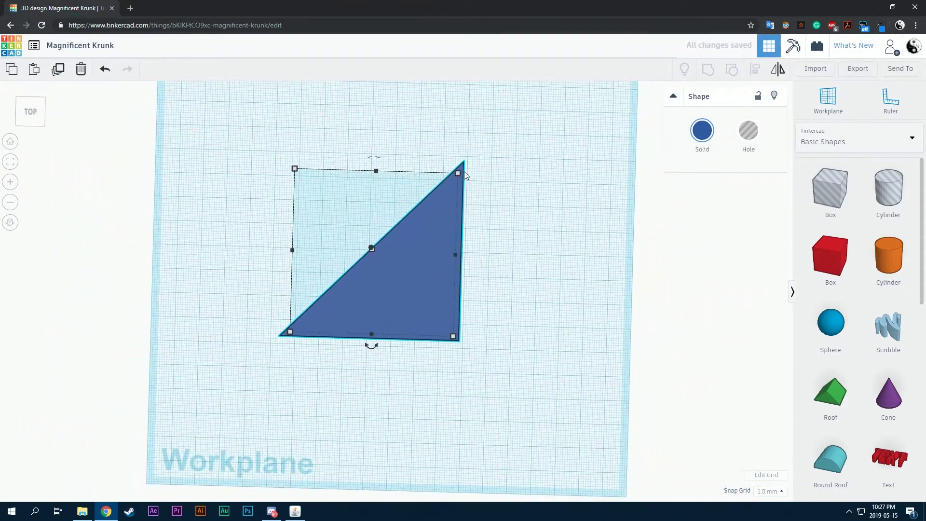
{"action": "left_click_drag", "start_coordinate": [462, 170], "coordinate": [505, 136]}
{"action": "right_click_drag", "start_coordinate": [531, 159], "coordinate": [563, 126]}
{"action": "scroll", "coordinate": [532, 206], "scroll_direction": "up", "scroll_amount": 3}
{"action": "left_click_drag", "start_coordinate": [492, 234], "coordinate": [356, 226]}
{"action": "scroll", "coordinate": [356, 226], "scroll_direction": "down", "scroll_amount": 3}
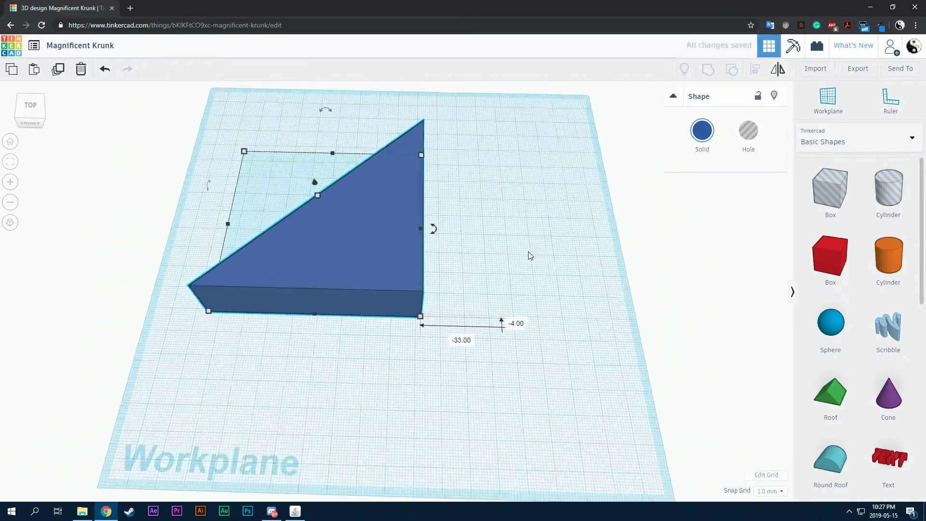
- Flatten the enlarged wedge to a height of 5 mm
{"action": "left_click", "coordinate": [529, 253]}
{"action": "right_click_drag", "start_coordinate": [530, 253], "coordinate": [540, 193]}
{"action": "left_click", "coordinate": [403, 222]}
{"action": "right_click_drag", "start_coordinate": [404, 270], "coordinate": [405, 225]}
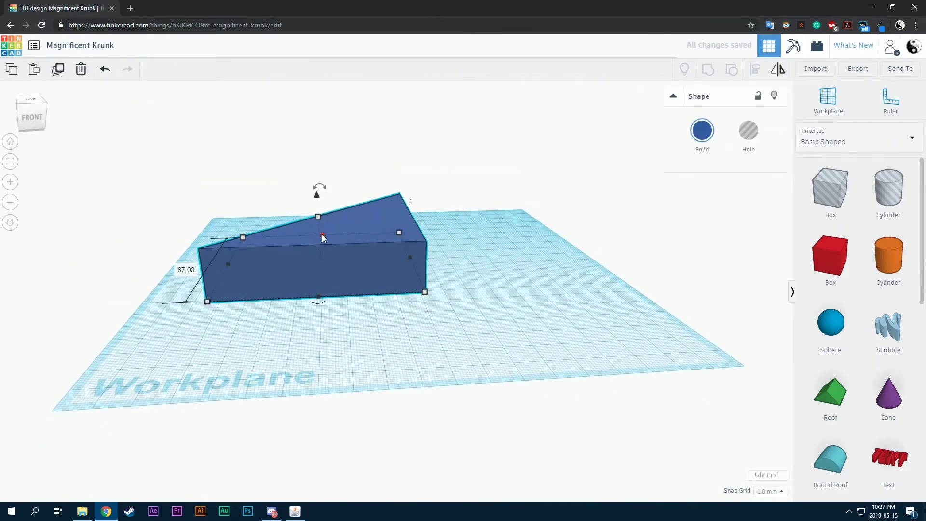
{"action": "left_click_drag", "start_coordinate": [318, 218], "coordinate": [323, 247]}
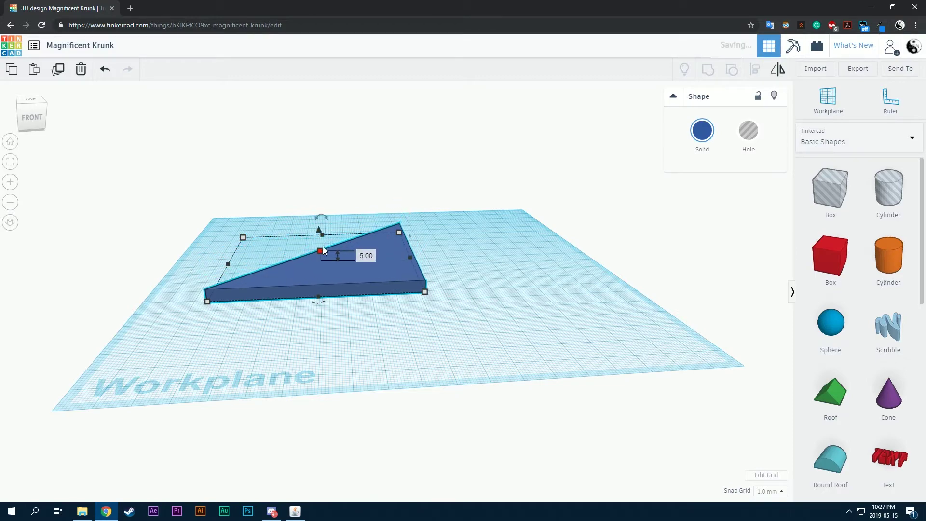
- Move the flattened wedge close to the left edge of the workplane
{"action": "right_click_drag", "start_coordinate": [323, 247], "coordinate": [460, 277]}
{"action": "left_click", "coordinate": [459, 240]}
{"action": "right_click_drag", "start_coordinate": [460, 223], "coordinate": [462, 251]}
{"action": "scroll", "coordinate": [461, 238], "scroll_direction": "up", "scroll_amount": 2}
{"action": "scroll", "coordinate": [464, 215], "scroll_direction": "down", "scroll_amount": 2}
{"action": "left_click_drag", "start_coordinate": [390, 257], "coordinate": [352, 281]}
{"action": "left_click", "coordinate": [500, 291]}
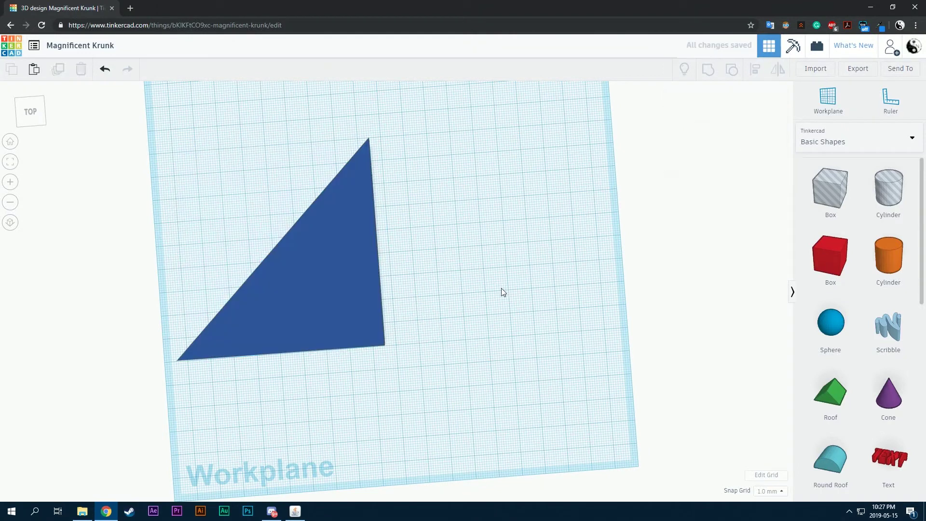
- Duplicate the wedge, place the copy to the right of the original, and rotate it half a turn
{"action": "left_click", "coordinate": [326, 285]}
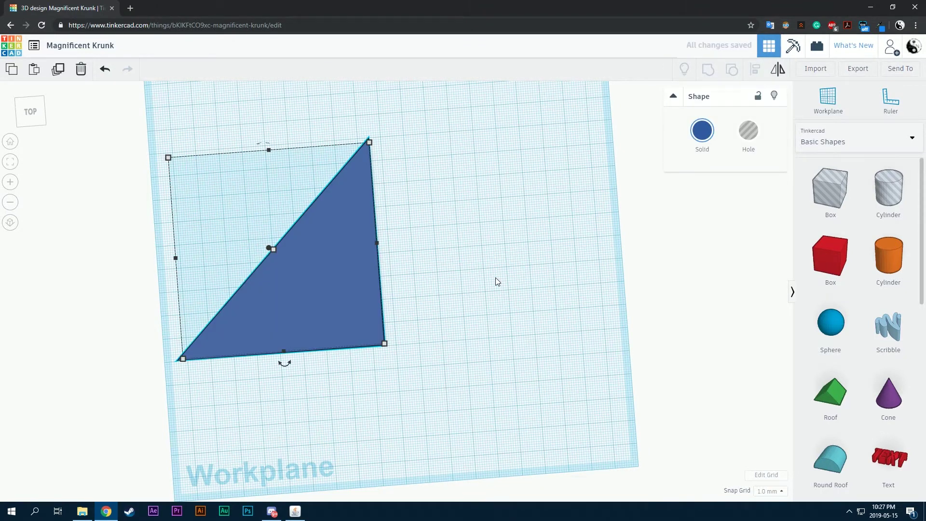
{"action": "left_click", "coordinate": [496, 277]}
{"action": "left_click", "coordinate": [345, 268]}
{"action": "key", "text": "ctrl+d"}
{"action": "left_click_drag", "start_coordinate": [345, 269], "coordinate": [520, 304]}
{"action": "left_click_drag", "start_coordinate": [494, 376], "coordinate": [481, 209]}
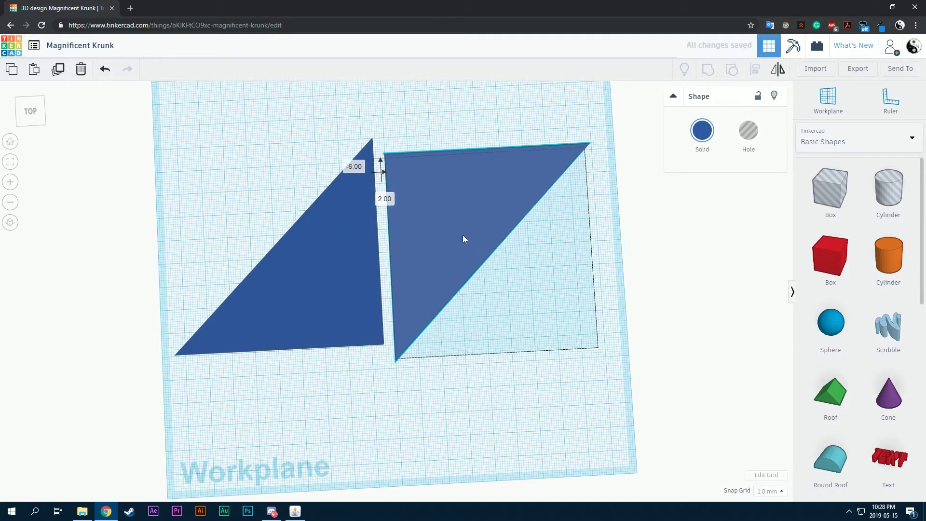
- Move the rotated copy flush against the original wedge's upright side so both form a parallelogram
{"action": "scroll", "coordinate": [400, 221], "scroll_direction": "up", "scroll_amount": 4}
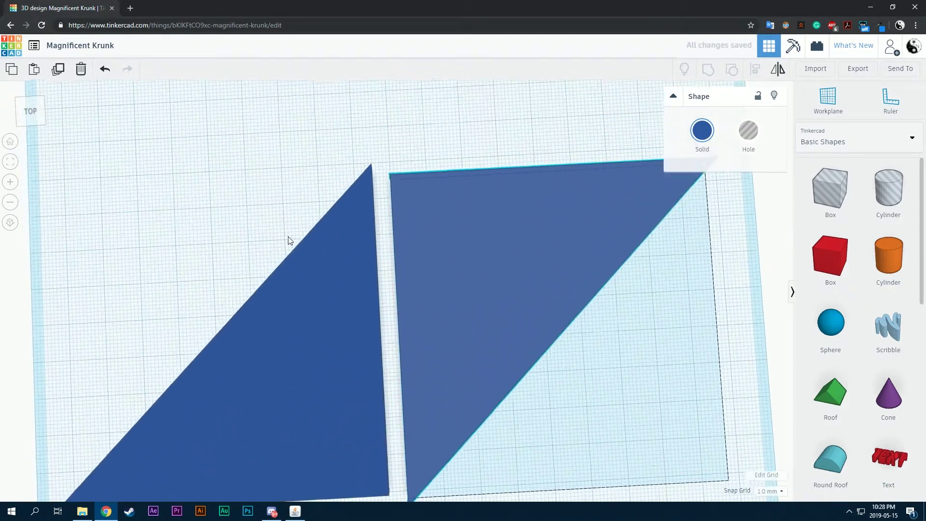
{"action": "left_click_drag", "start_coordinate": [470, 279], "coordinate": [453, 271]}
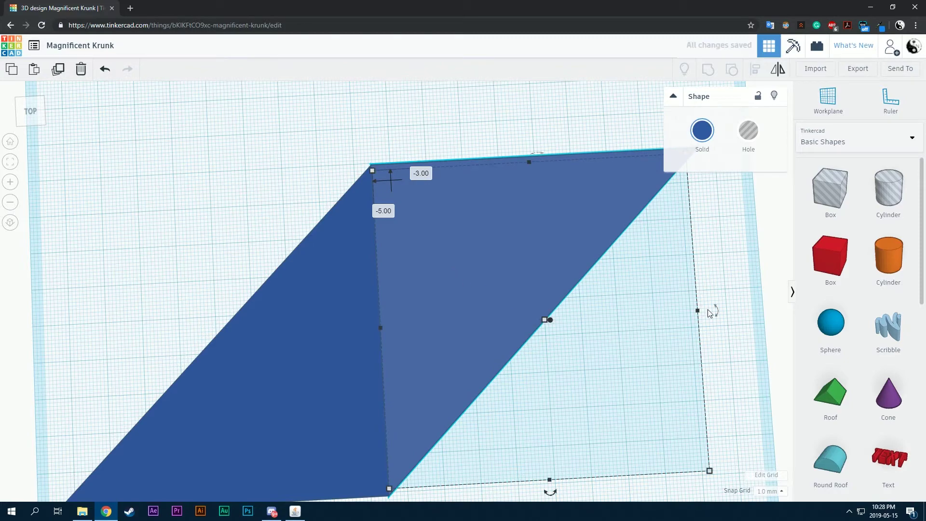
{"action": "left_click", "coordinate": [707, 309]}
{"action": "right_click_drag", "start_coordinate": [619, 333], "coordinate": [582, 315]}
- Select both wedges and move them together slightly on the workplane
{"action": "left_click_drag", "start_coordinate": [184, 179], "coordinate": [563, 405]}
{"action": "left_click_drag", "start_coordinate": [432, 320], "coordinate": [442, 327]}
{"action": "left_click", "coordinate": [643, 297]}
{"action": "right_click_drag", "start_coordinate": [643, 297], "coordinate": [512, 325]}
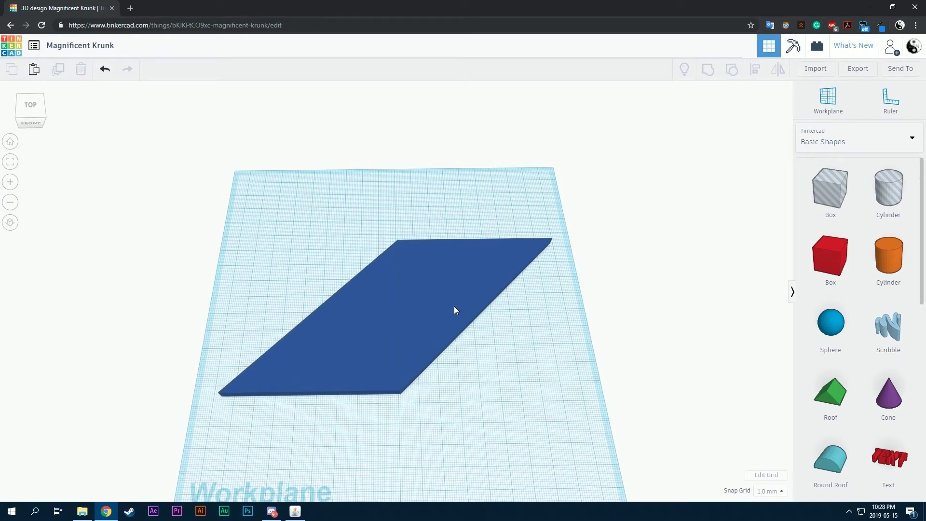
- Try moving the right wedge away from the other one, and undo the move
{"action": "left_click", "coordinate": [472, 273]}
{"action": "left_click_drag", "start_coordinate": [438, 258], "coordinate": [450, 248]}
{"action": "key", "text": "ctrl+z"}
- Select both wedges and group them into a single parallelogram shape
{"action": "left_click", "coordinate": [417, 195]}
{"action": "right_click_drag", "start_coordinate": [435, 207], "coordinate": [437, 198]}
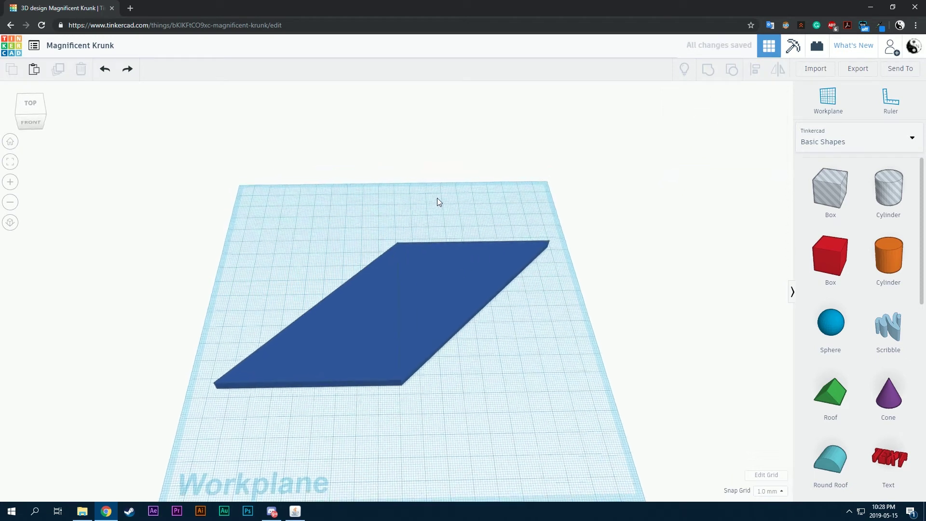
{"action": "left_click", "coordinate": [443, 275]}
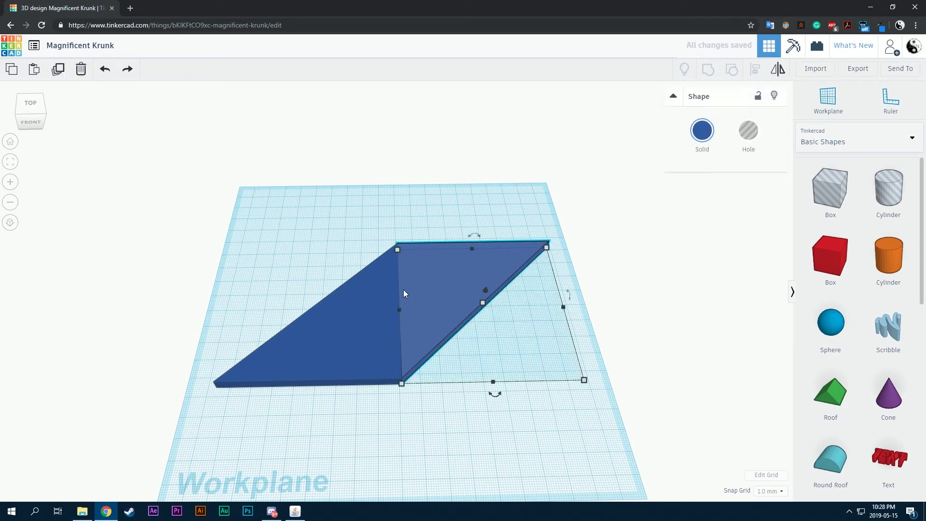
{"action": "left_click", "coordinate": [363, 298], "text": "shift"}
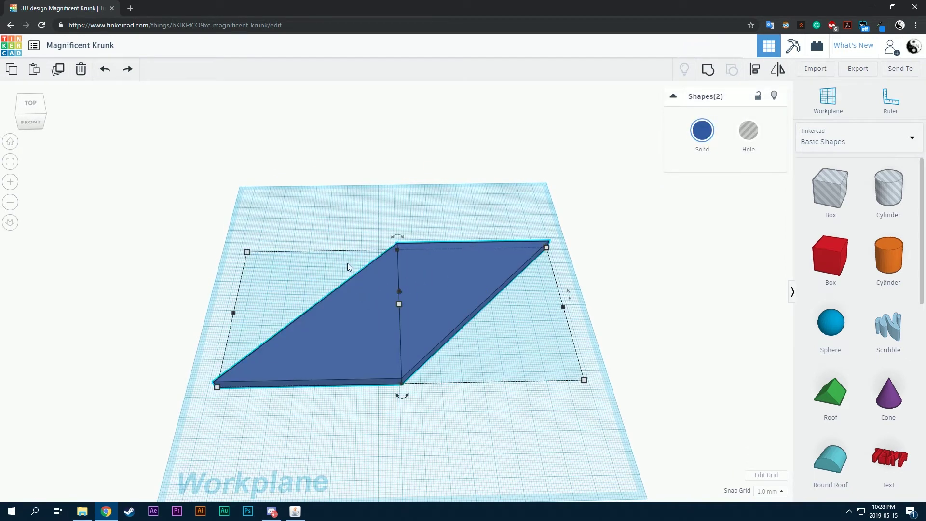
{"action": "left_click", "coordinate": [708, 70]}
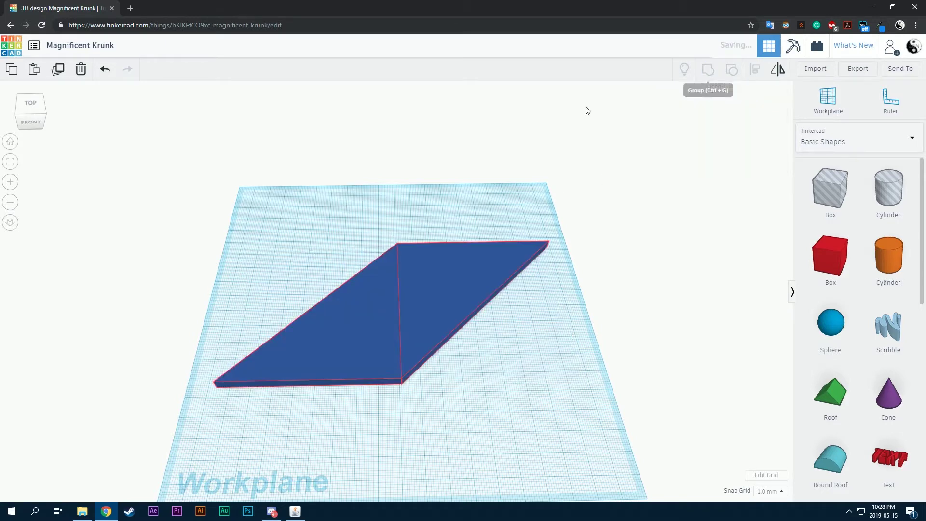
- Examine the grouped parallelogram from several angles and check that it selects as one shape
{"action": "left_click", "coordinate": [434, 190]}
{"action": "right_click_drag", "start_coordinate": [434, 190], "coordinate": [396, 325]}
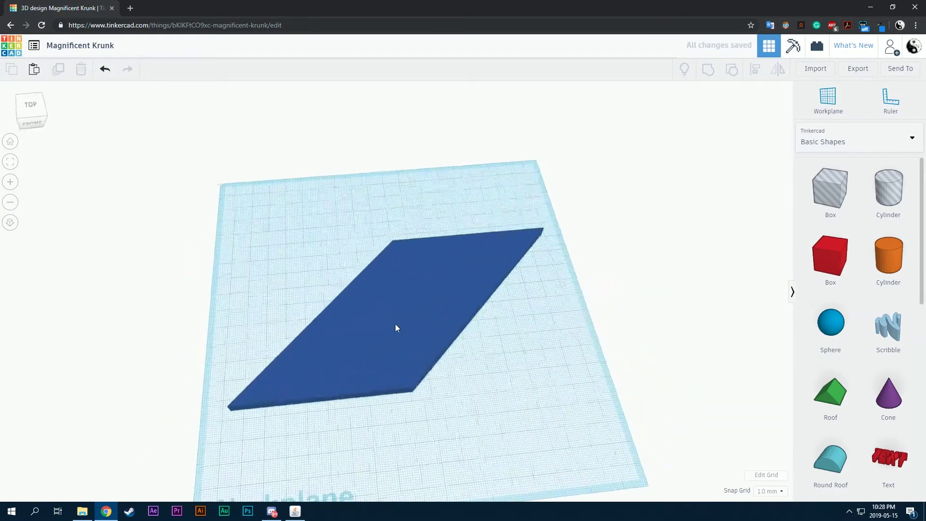
{"action": "left_click", "coordinate": [398, 325]}
{"action": "left_click", "coordinate": [514, 205]}
{"action": "left_click", "coordinate": [438, 296]}
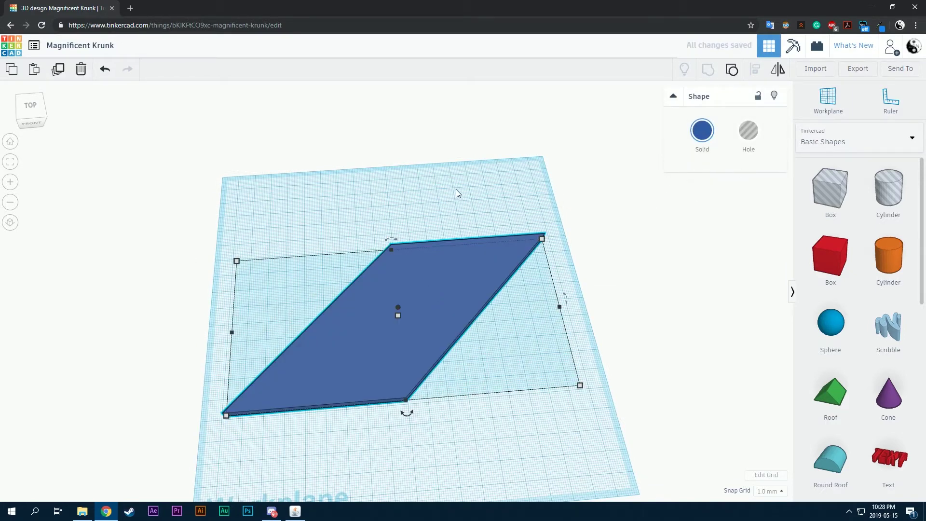
{"action": "left_click", "coordinate": [436, 212]}
{"action": "right_click_drag", "start_coordinate": [436, 211], "coordinate": [425, 185]}
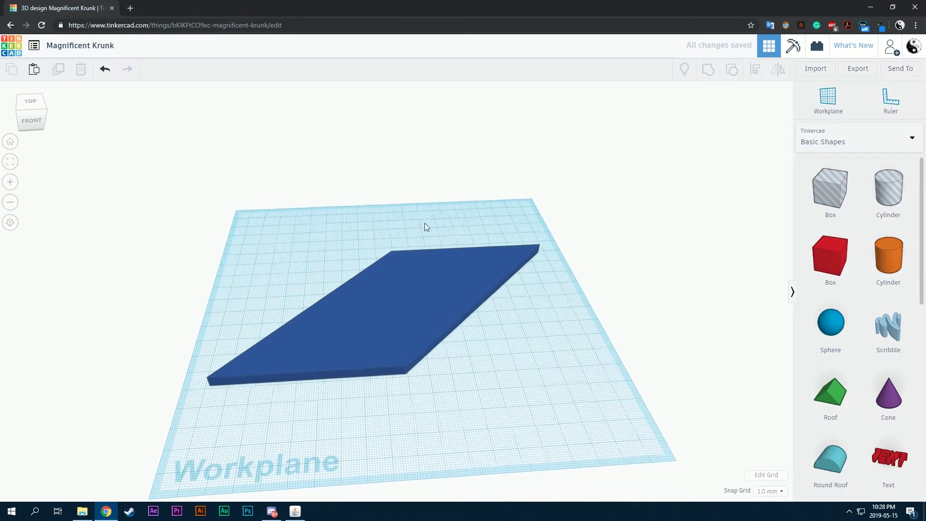
{"action": "left_click", "coordinate": [432, 280]}
{"action": "left_click", "coordinate": [448, 228]}
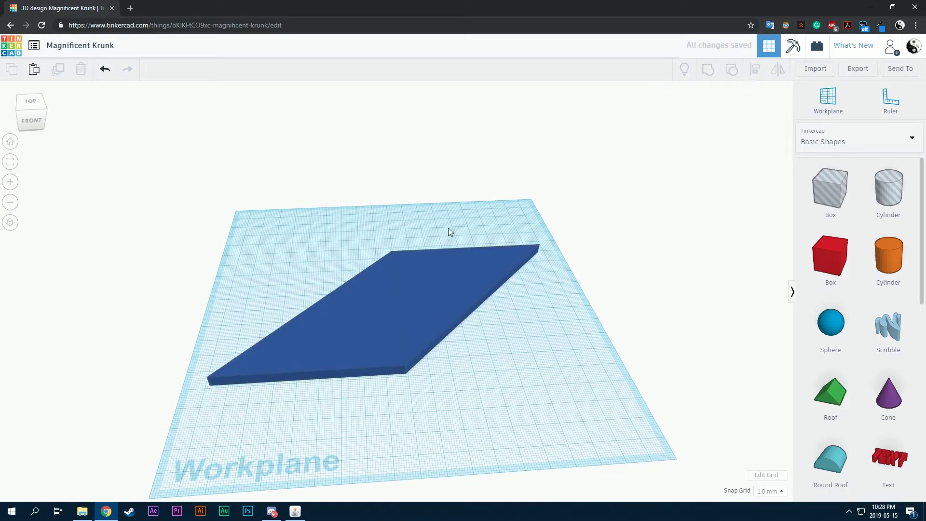
{"action": "left_click", "coordinate": [435, 256]}
{"action": "left_click", "coordinate": [454, 181]}
- Place a roof shape on the workplane in front of the parallelogram and resize it to 5 mm wide and about 8 mm high
{"action": "right_click_drag", "start_coordinate": [456, 199], "coordinate": [603, 355]}
{"action": "left_click_drag", "start_coordinate": [830, 394], "coordinate": [574, 311]}
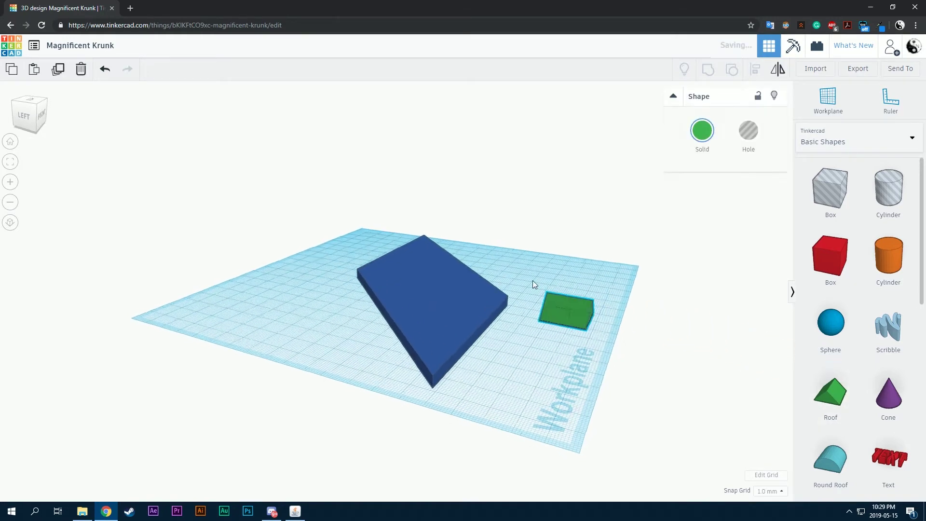
{"action": "right_click_drag", "start_coordinate": [533, 280], "coordinate": [454, 265]}
{"action": "right_click_drag", "start_coordinate": [536, 263], "coordinate": [476, 385]}
{"action": "scroll", "coordinate": [861, 373], "scroll_direction": "down", "scroll_amount": 8}
{"action": "scroll", "coordinate": [586, 329], "scroll_direction": "up", "scroll_amount": 3}
{"action": "scroll", "coordinate": [587, 328], "scroll_direction": "down", "scroll_amount": 2}
{"action": "left_click_drag", "start_coordinate": [412, 427], "coordinate": [492, 418]}
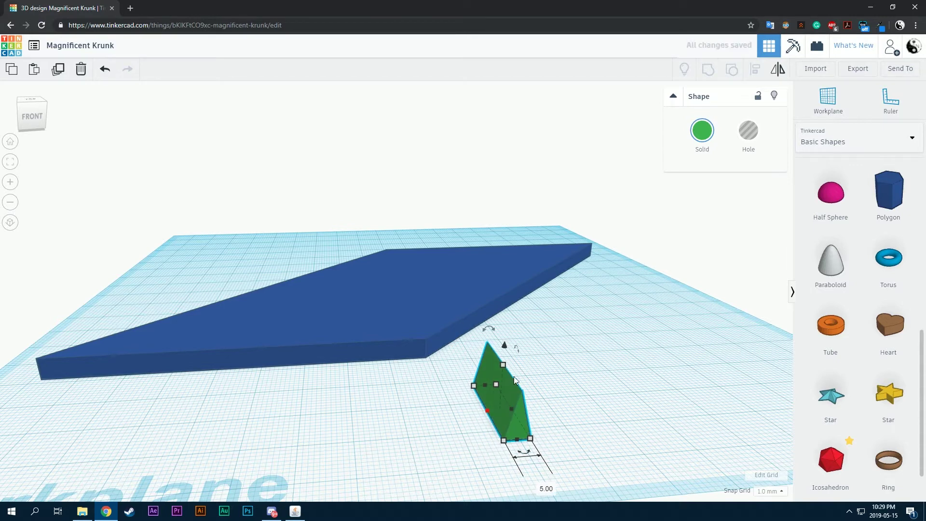
{"action": "right_click_drag", "start_coordinate": [514, 376], "coordinate": [519, 275]}
{"action": "left_click_drag", "start_coordinate": [519, 275], "coordinate": [523, 288]}
{"action": "right_click_drag", "start_coordinate": [522, 288], "coordinate": [477, 420]}
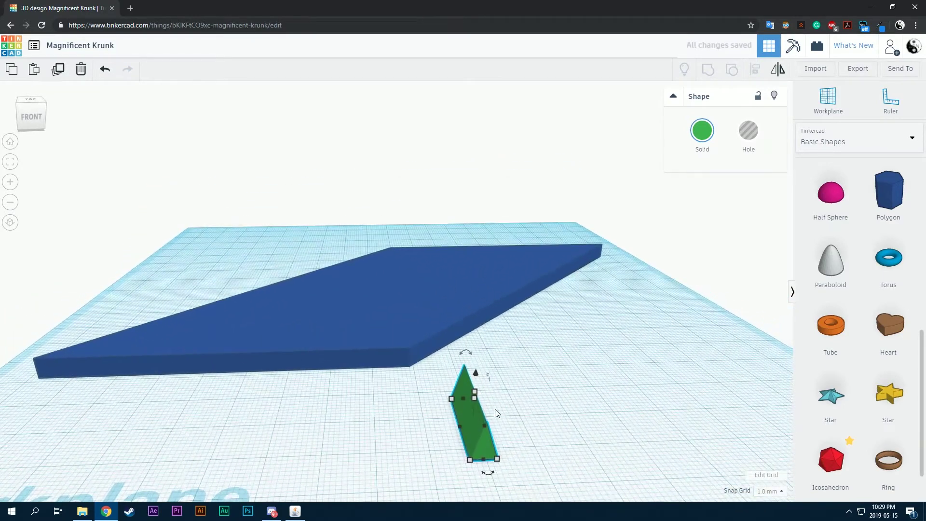
- Move the roof to the open area beside the parallelogram's slanted edge and stretch its length to 121 mm
{"action": "left_click_drag", "start_coordinate": [471, 431], "coordinate": [218, 315]}
{"action": "right_click_drag", "start_coordinate": [218, 314], "coordinate": [207, 357]}
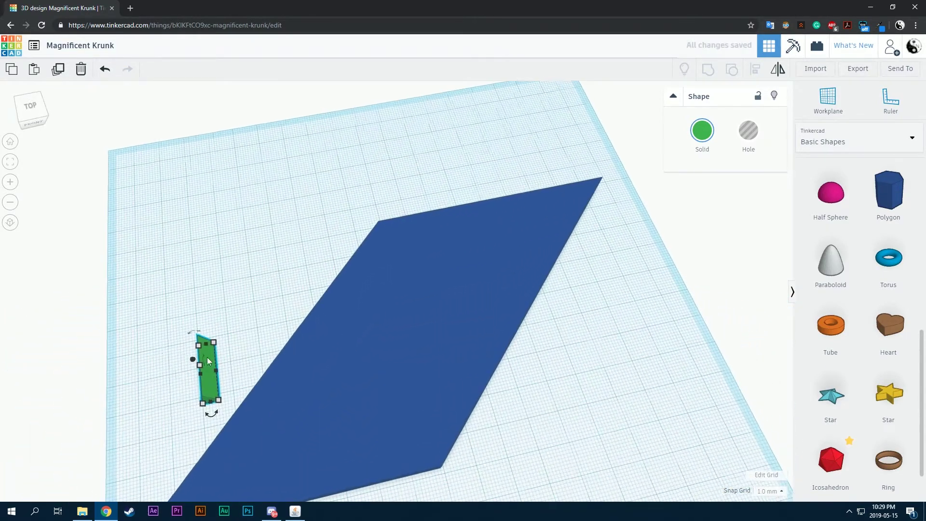
{"action": "left_click_drag", "start_coordinate": [200, 334], "coordinate": [213, 118]}
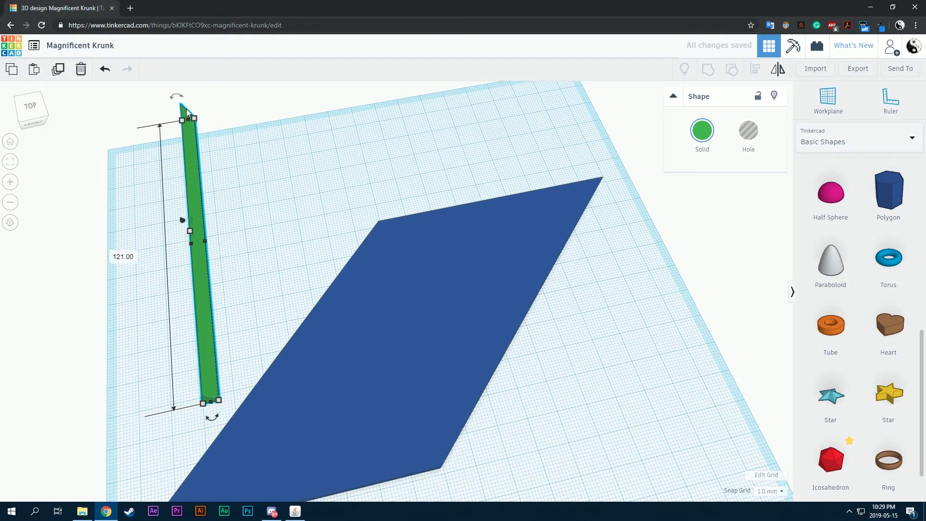
{"action": "right_click_drag", "start_coordinate": [233, 419], "coordinate": [218, 412]}
{"action": "scroll", "coordinate": [218, 412], "scroll_direction": "down", "scroll_amount": 3}
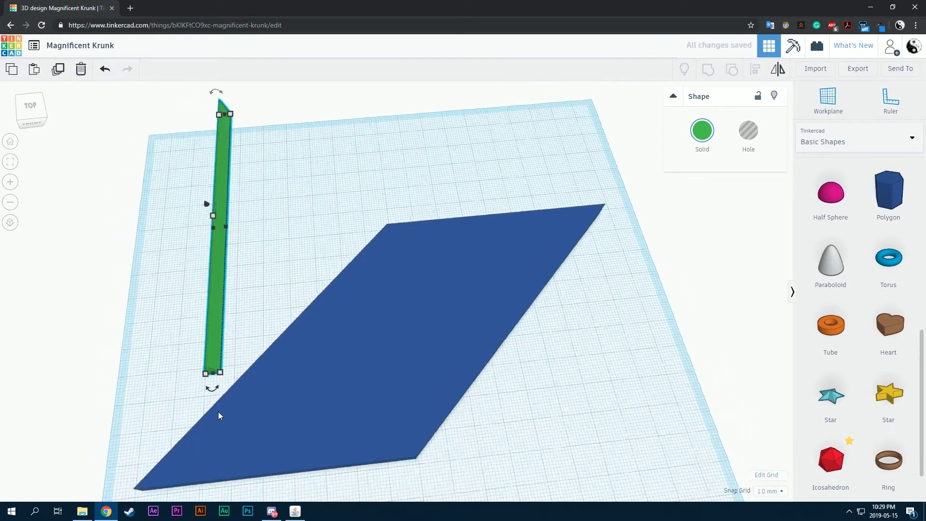
- Try rotating the roof parallel to the parallelogram's slanted edge and moving it there, and undo the changes
{"action": "left_click_drag", "start_coordinate": [255, 366], "coordinate": [164, 322]}
{"action": "left_click_drag", "start_coordinate": [221, 278], "coordinate": [257, 373]}
{"action": "key", "text": "ctrl+z"}
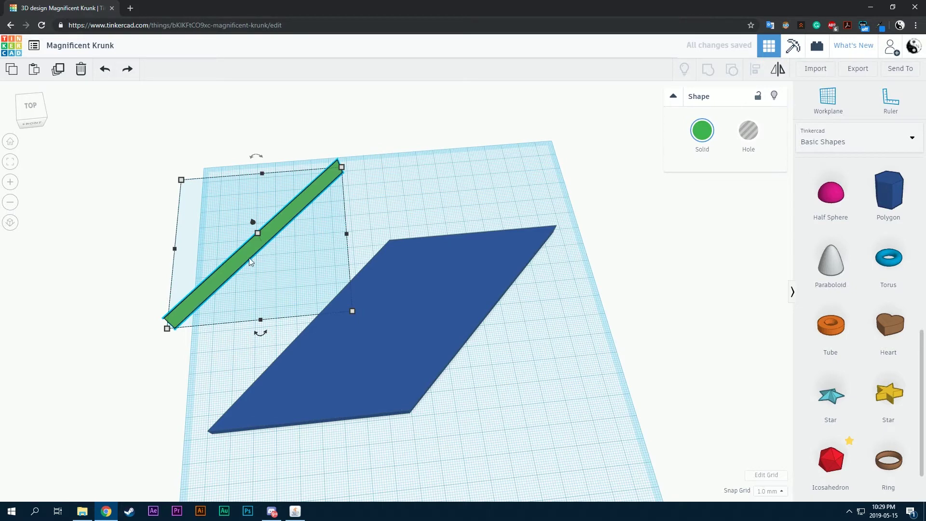
{"action": "right_click_drag", "start_coordinate": [404, 228], "coordinate": [544, 177]}
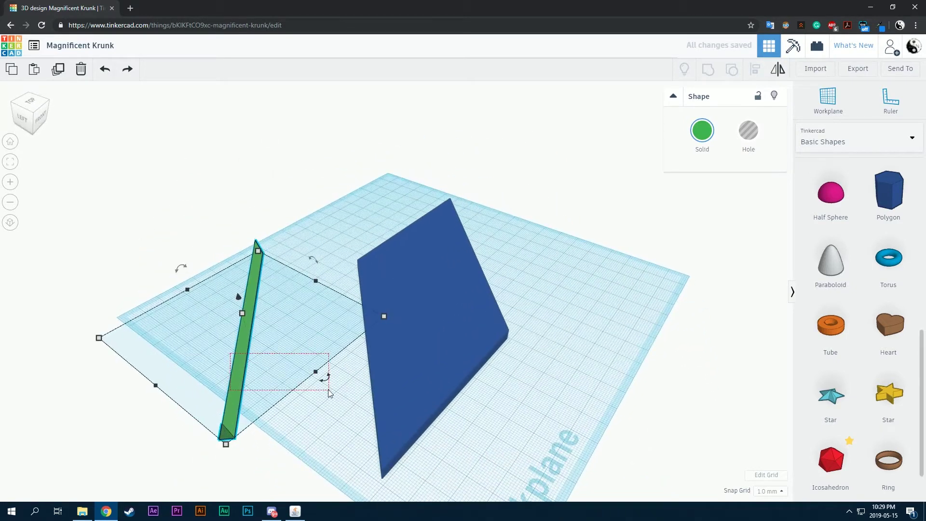
{"action": "left_click_drag", "start_coordinate": [247, 376], "coordinate": [311, 349]}
{"action": "key", "text": "ctrl+z"}
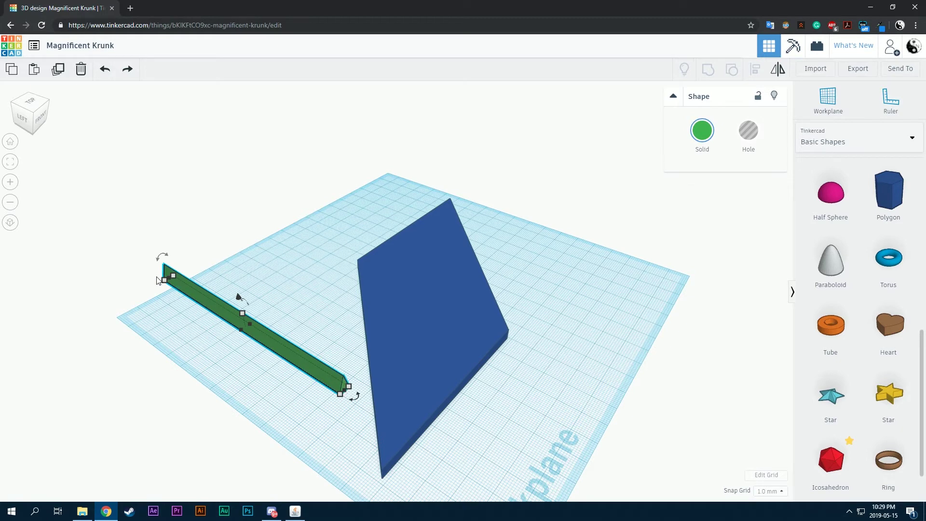
- Stretch the roof's length to 151 mm
{"action": "scroll", "coordinate": [341, 396], "scroll_direction": "up", "scroll_amount": 2}
{"action": "left_click_drag", "start_coordinate": [331, 439], "coordinate": [380, 465]}
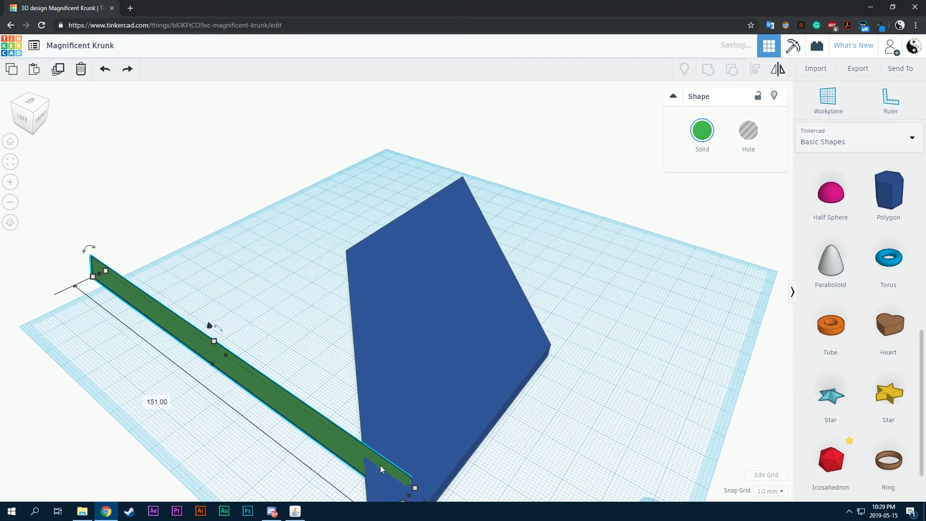
{"action": "scroll", "coordinate": [242, 314], "scroll_direction": "down", "scroll_amount": 3}
- Try rotating and moving the lengthened roof alongside the slanted edge, and undo the changes
{"action": "left_click_drag", "start_coordinate": [419, 439], "coordinate": [260, 482]}
{"action": "left_click_drag", "start_coordinate": [267, 386], "coordinate": [368, 384]}
{"action": "right_click_drag", "start_coordinate": [368, 385], "coordinate": [205, 224]}
{"action": "key", "text": "ctrl+z"}
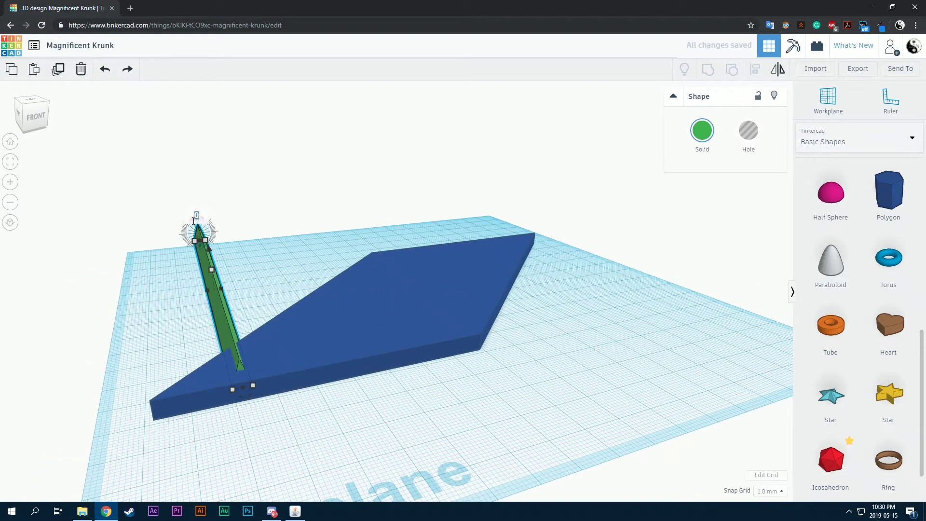
- Rotate the roof 90° about its long axis
{"action": "left_click", "coordinate": [248, 202]}
{"action": "scroll", "coordinate": [209, 225], "scroll_direction": "up", "scroll_amount": 3}
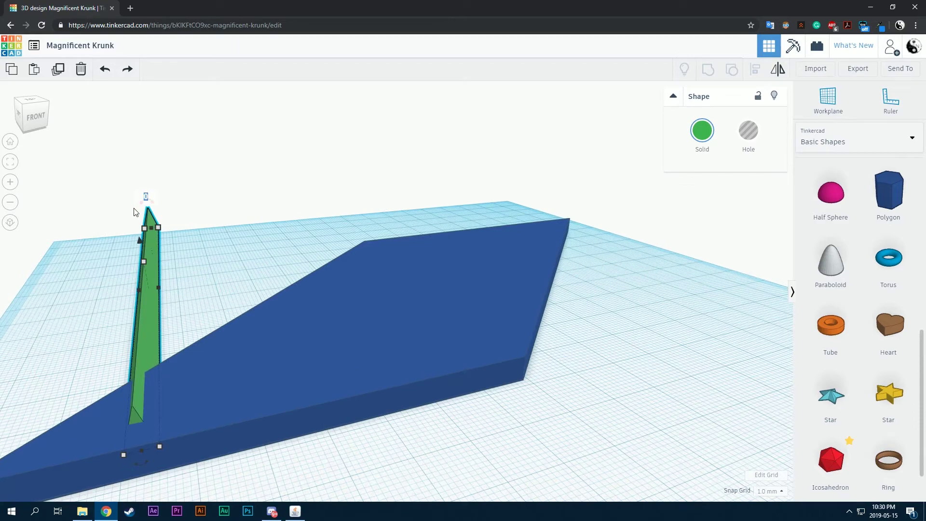
{"action": "type", "text": "90"}
{"action": "key", "text": "Return"}
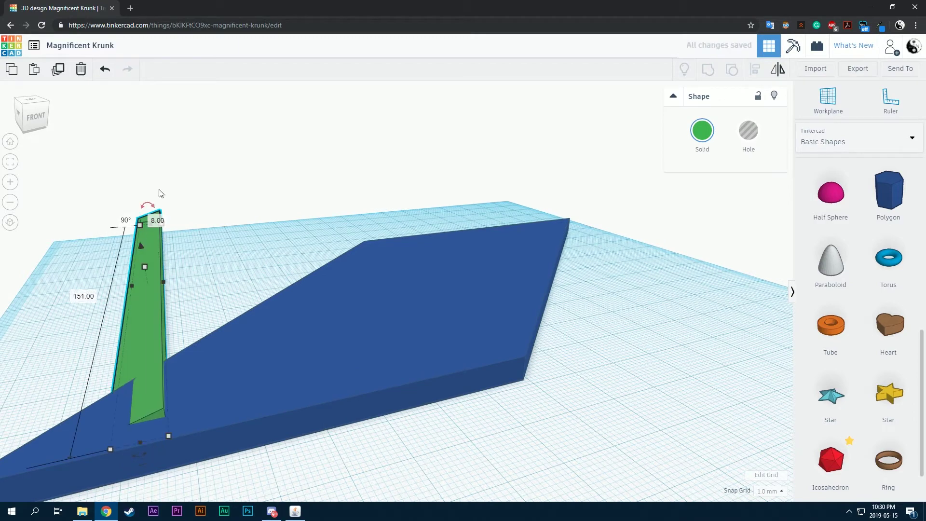
{"action": "right_click_drag", "start_coordinate": [159, 190], "coordinate": [268, 180]}
{"action": "scroll", "coordinate": [310, 228], "scroll_direction": "down", "scroll_amount": 3}
{"action": "scroll", "coordinate": [311, 232], "scroll_direction": "down", "scroll_amount": 2}
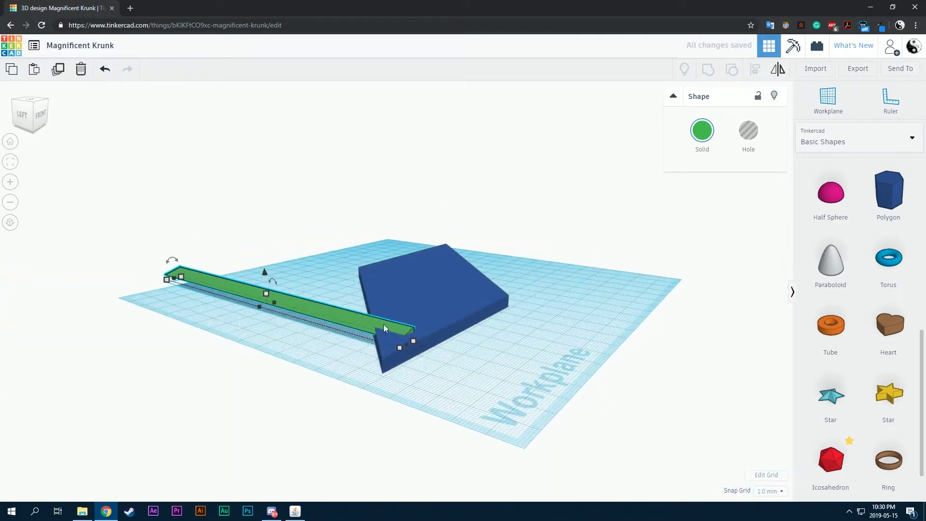
- Turn the roof parallel to the parallelogram's slanted edge and move it up against that edge
{"action": "left_click_drag", "start_coordinate": [413, 349], "coordinate": [372, 351]}
{"action": "right_click_drag", "start_coordinate": [372, 351], "coordinate": [393, 283]}
{"action": "left_click", "coordinate": [397, 321]}
{"action": "left_click", "coordinate": [346, 362]}
{"action": "left_click", "coordinate": [324, 170]}
- Lower the raised roof by 1.5 mm onto the workplane
{"action": "scroll", "coordinate": [260, 185], "scroll_direction": "up", "scroll_amount": 4}
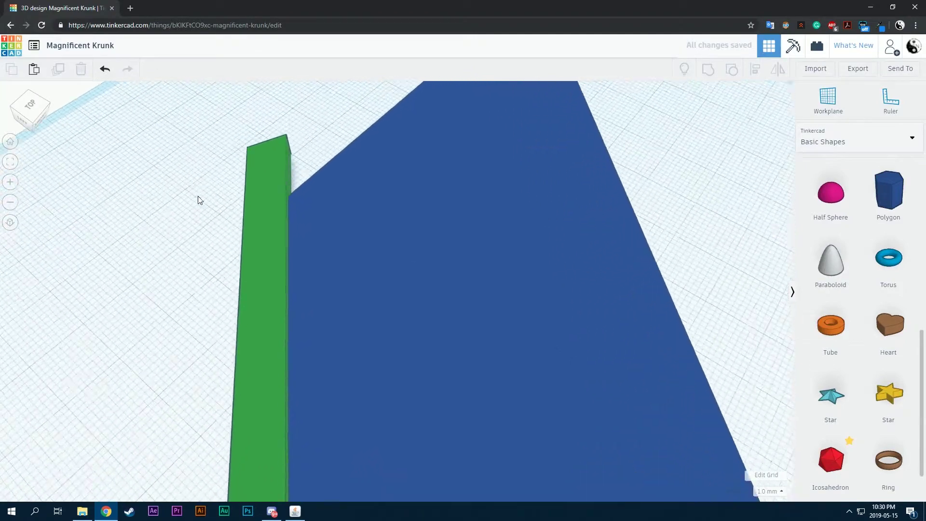
{"action": "right_click_drag", "start_coordinate": [273, 231], "coordinate": [211, 129]}
{"action": "scroll", "coordinate": [211, 130], "scroll_direction": "down", "scroll_amount": 5}
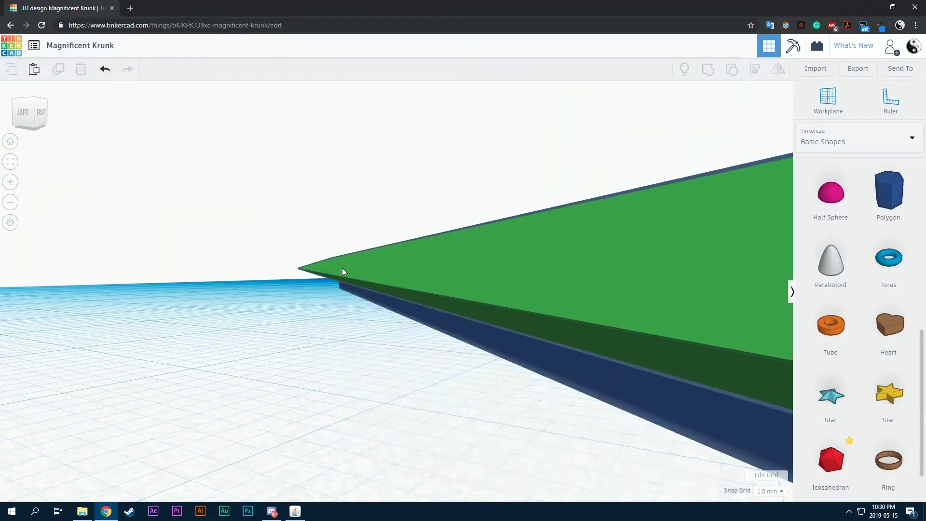
{"action": "left_click", "coordinate": [384, 275]}
{"action": "scroll", "coordinate": [383, 271], "scroll_direction": "down", "scroll_amount": 1}
{"action": "left_click_drag", "start_coordinate": [377, 241], "coordinate": [377, 252]}
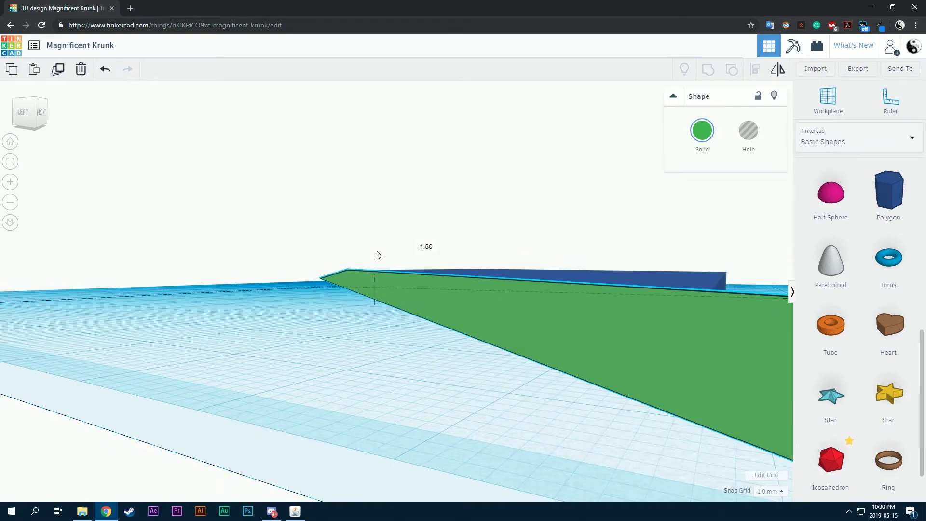
{"action": "right_click_drag", "start_coordinate": [378, 252], "coordinate": [362, 348]}
- Nudge the roof toward the parallelogram's slanted edge and inspect how the two shapes meet
{"action": "scroll", "coordinate": [429, 284], "scroll_direction": "up", "scroll_amount": 5}
{"action": "scroll", "coordinate": [424, 297], "scroll_direction": "down", "scroll_amount": 5}
{"action": "scroll", "coordinate": [419, 392], "scroll_direction": "down", "scroll_amount": 2}
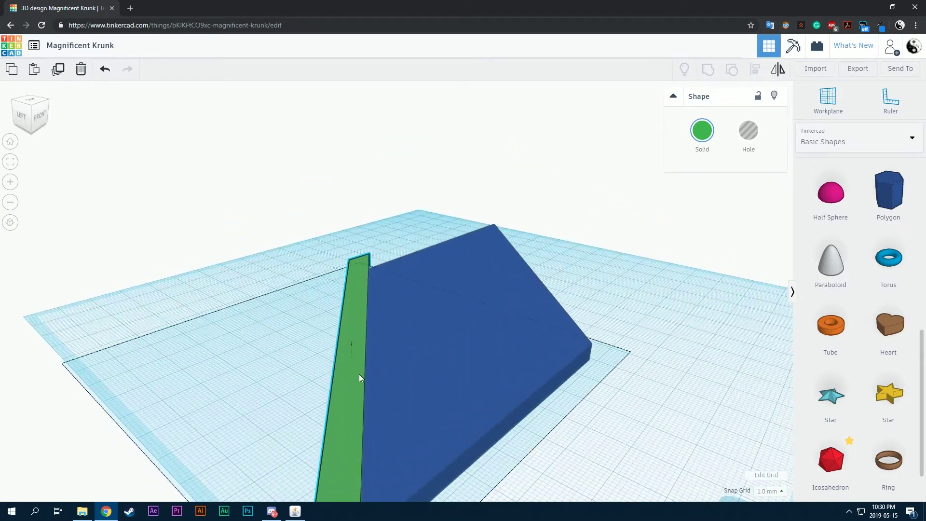
{"action": "left_click_drag", "start_coordinate": [361, 371], "coordinate": [358, 372]}
{"action": "right_click_drag", "start_coordinate": [357, 372], "coordinate": [381, 330]}
{"action": "left_click", "coordinate": [508, 400]}
{"action": "right_click_drag", "start_coordinate": [509, 401], "coordinate": [510, 389]}
{"action": "scroll", "coordinate": [397, 274], "scroll_direction": "up", "scroll_amount": 5}
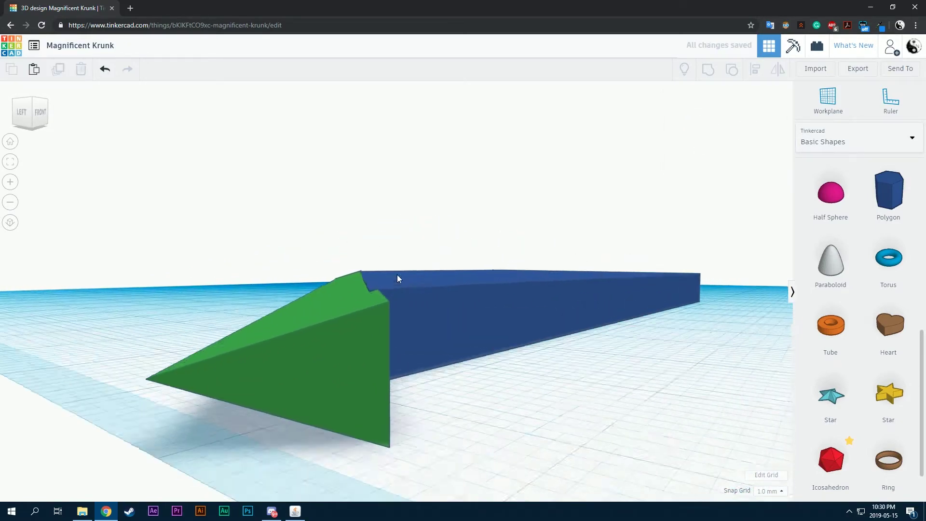
{"action": "right_click_drag", "start_coordinate": [403, 281], "coordinate": [442, 325]}
- Fine-tune the roof's position so its upright face sits flush along the slanted edge
{"action": "left_click", "coordinate": [388, 406]}
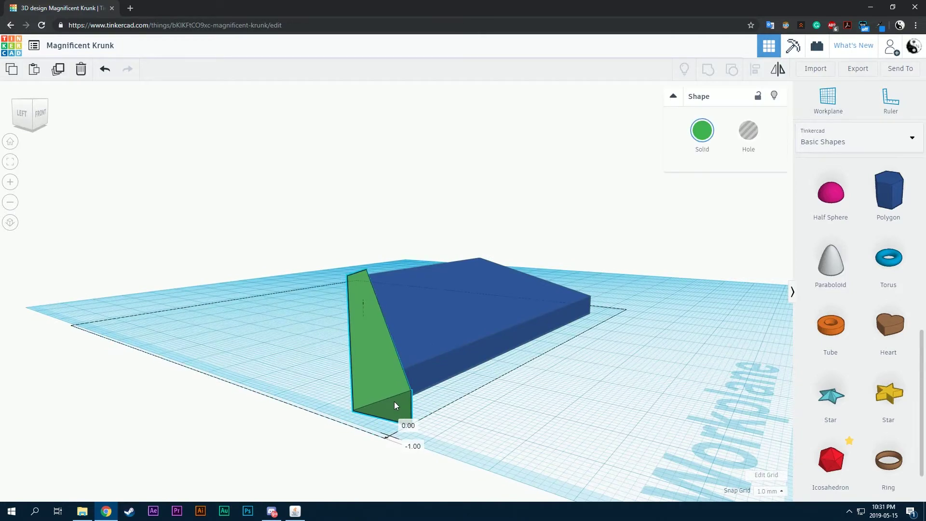
{"action": "right_click_drag", "start_coordinate": [395, 401], "coordinate": [240, 440]}
{"action": "scroll", "coordinate": [331, 375], "scroll_direction": "up", "scroll_amount": 3}
{"action": "right_click_drag", "start_coordinate": [331, 375], "coordinate": [358, 389]}
{"action": "left_click_drag", "start_coordinate": [358, 389], "coordinate": [389, 390]}
{"action": "left_click", "coordinate": [567, 433]}
{"action": "right_click_drag", "start_coordinate": [566, 433], "coordinate": [565, 466]}
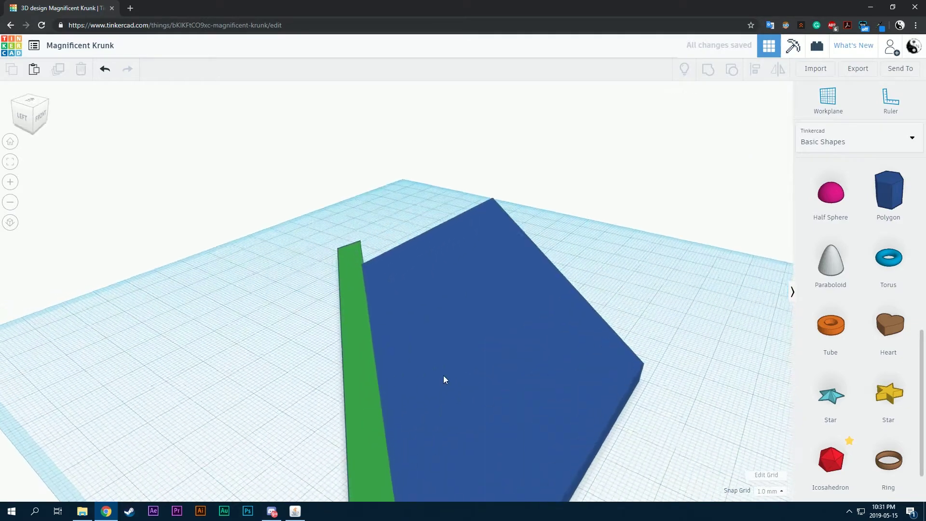
- Slide the roof along the slanted edge so it overhangs both ends of the parallelogram
{"action": "scroll", "coordinate": [349, 269], "scroll_direction": "up", "scroll_amount": 5}
{"action": "scroll", "coordinate": [261, 160], "scroll_direction": "up", "scroll_amount": 2}
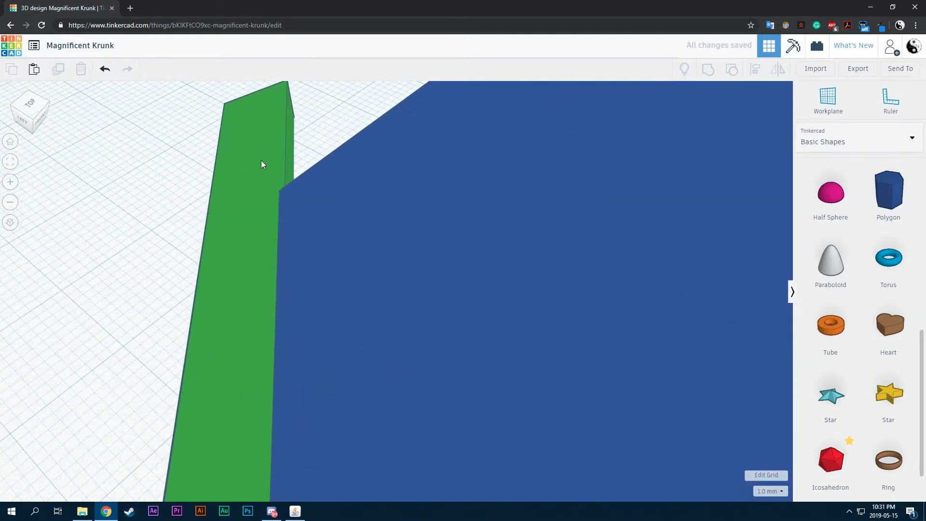
{"action": "left_click", "coordinate": [259, 157]}
{"action": "left_click_drag", "start_coordinate": [259, 123], "coordinate": [260, 149]}
{"action": "left_click", "coordinate": [177, 230]}
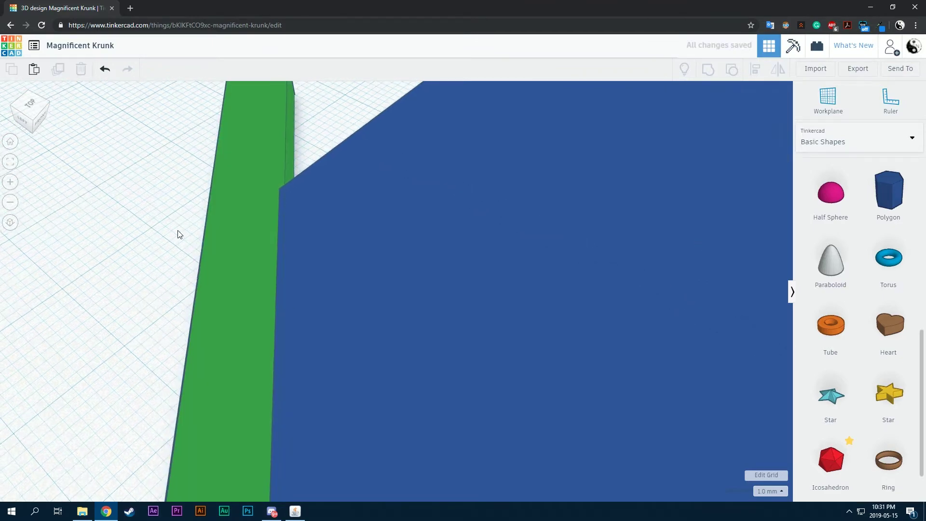
{"action": "scroll", "coordinate": [193, 212], "scroll_direction": "down", "scroll_amount": 2}
{"action": "right_click_drag", "start_coordinate": [211, 192], "coordinate": [187, 342]}
{"action": "right_click_drag", "start_coordinate": [266, 369], "coordinate": [372, 338]}
{"action": "left_click", "coordinate": [372, 352]}
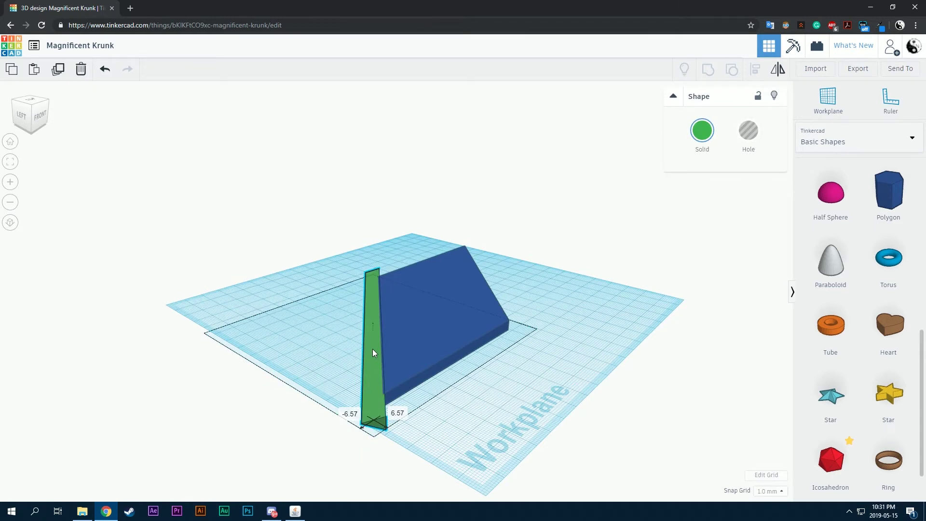
{"action": "left_click", "coordinate": [530, 282]}
{"action": "right_click_drag", "start_coordinate": [528, 283], "coordinate": [443, 390]}
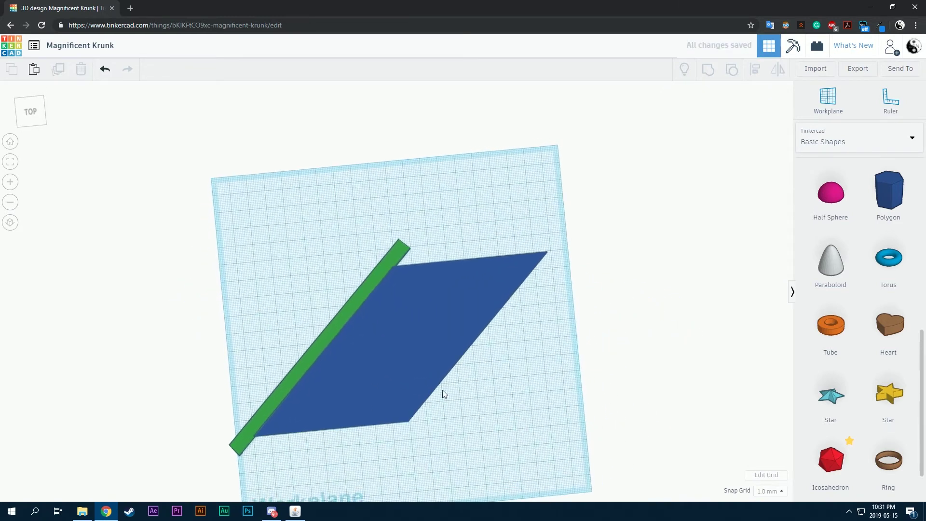
- Place a solid box on the workplane behind the parallelogram's far edge and adjust its position slightly
{"action": "scroll", "coordinate": [868, 215], "scroll_direction": "up", "scroll_amount": 10}
{"action": "left_click_drag", "start_coordinate": [848, 261], "coordinate": [465, 217]}
{"action": "right_click_drag", "start_coordinate": [530, 172], "coordinate": [522, 203]}
{"action": "middle_click_drag", "start_coordinate": [522, 204], "coordinate": [517, 223]}
{"action": "mouse_move", "coordinate": [465, 253]}
{"action": "left_mouse_down"}
{"action": "mouse_move", "coordinate": [459, 244]}
{"action": "mouse_move", "coordinate": [479, 256]}
{"action": "left_mouse_up"}
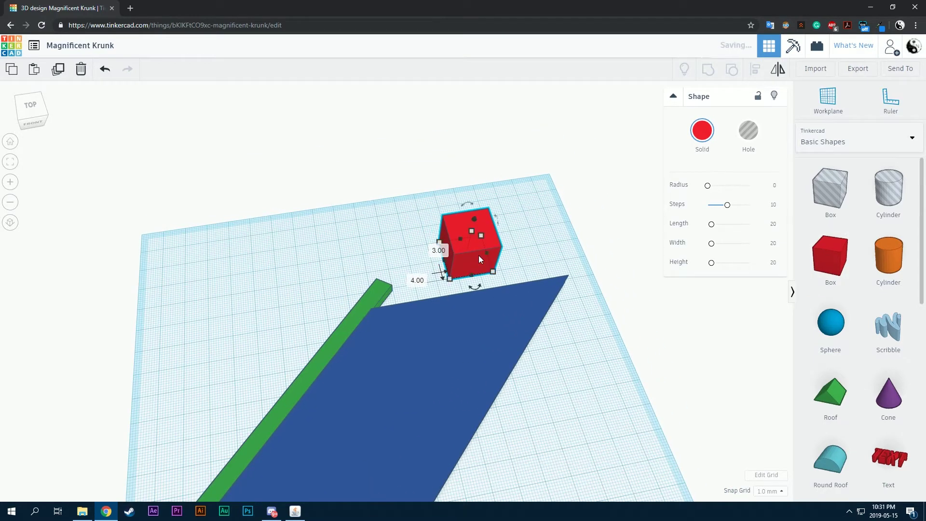
{"action": "scroll", "coordinate": [577, 260], "scroll_direction": "up", "scroll_amount": 3}
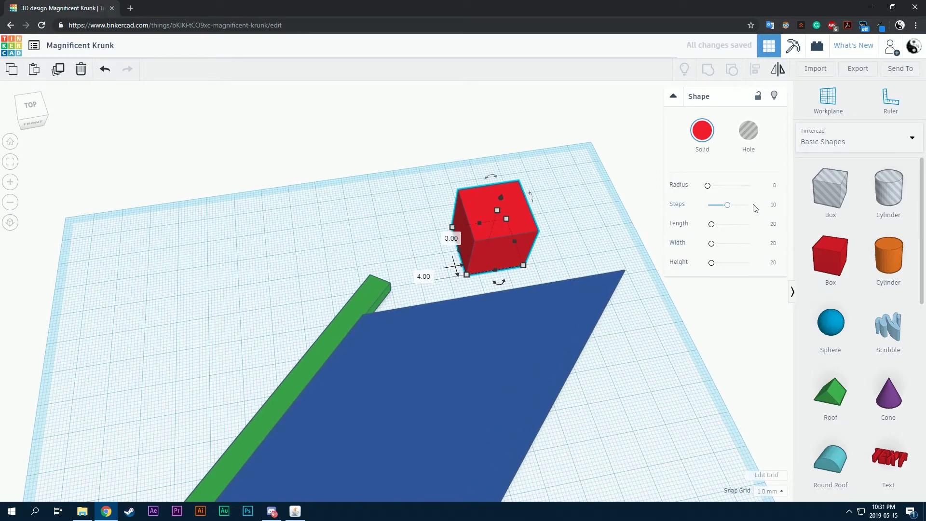
- Turn the red box into a hole and place it over the green roof's overhang at the parallelogram's far edge
{"action": "left_click", "coordinate": [748, 132]}
{"action": "left_click", "coordinate": [548, 227]}
{"action": "left_click_drag", "start_coordinate": [511, 232], "coordinate": [460, 376]}
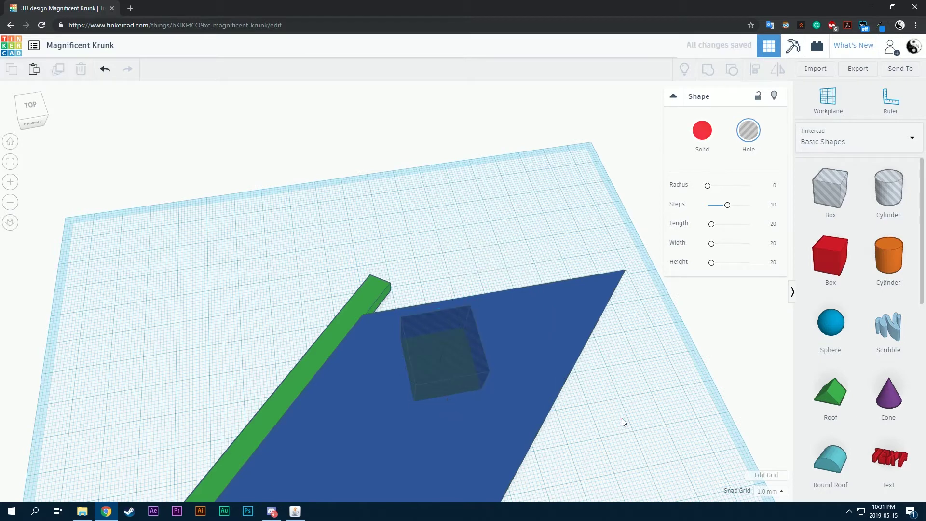
{"action": "key", "text": "Escape"}
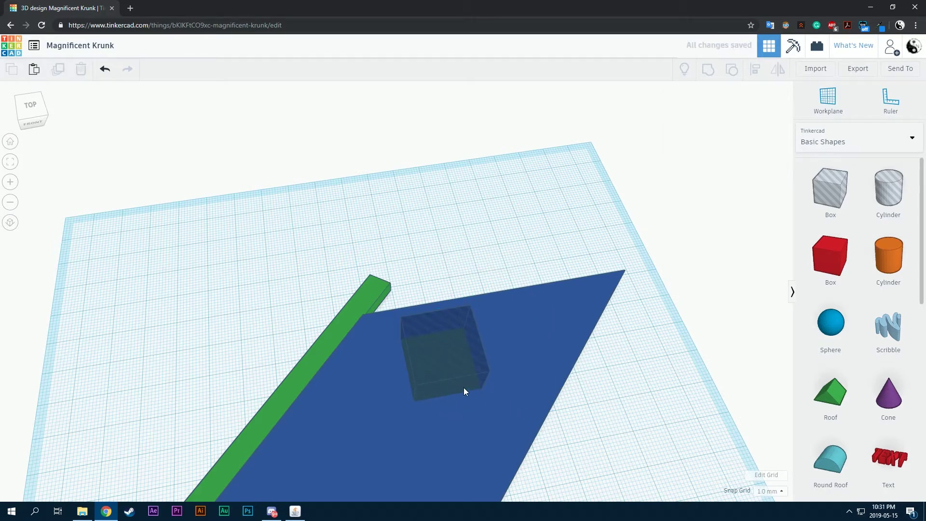
{"action": "right_click_drag", "start_coordinate": [451, 376], "coordinate": [422, 329]}
{"action": "left_click_drag", "start_coordinate": [422, 329], "coordinate": [395, 291]}
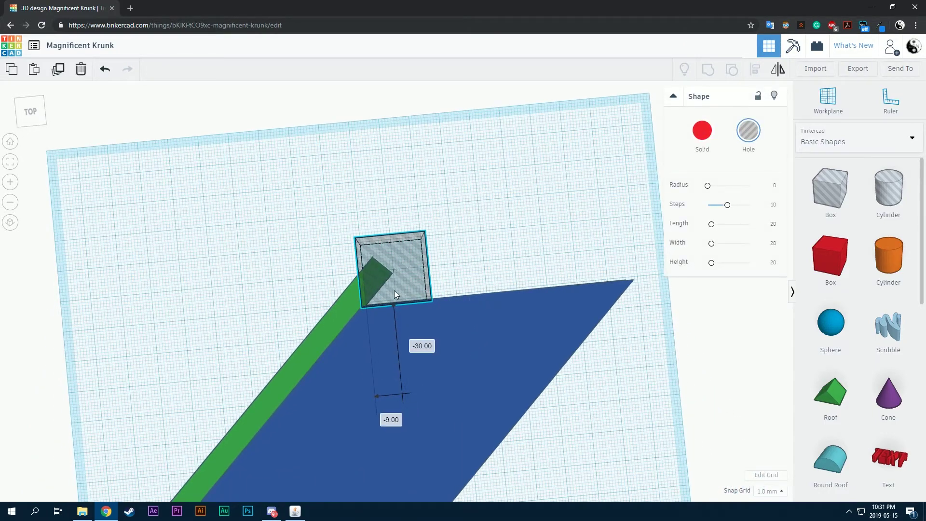
- Stretch the hole box to about 43 mm long and group it with the green roof to trim the far overhang
{"action": "scroll", "coordinate": [383, 293], "scroll_direction": "up", "scroll_amount": 5}
{"action": "left_click_drag", "start_coordinate": [327, 261], "coordinate": [192, 273]}
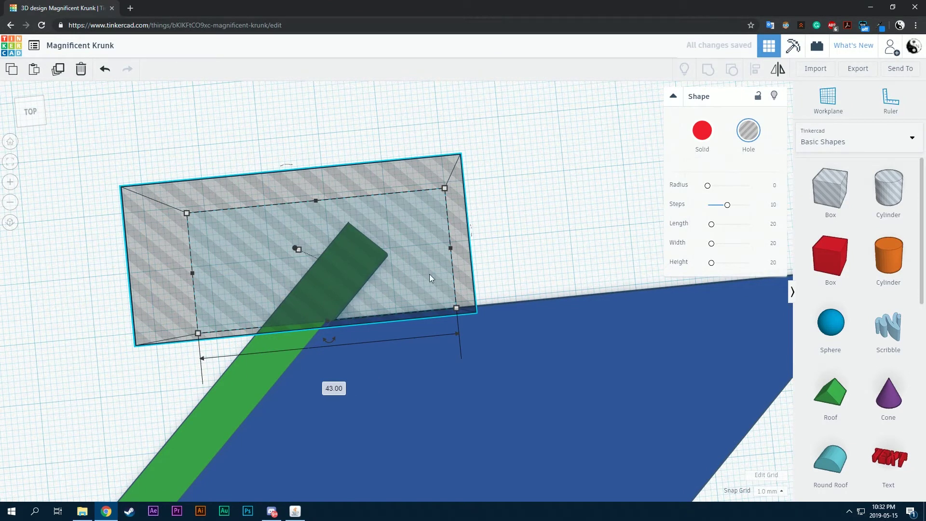
{"action": "scroll", "coordinate": [509, 282], "scroll_direction": "down", "scroll_amount": 2}
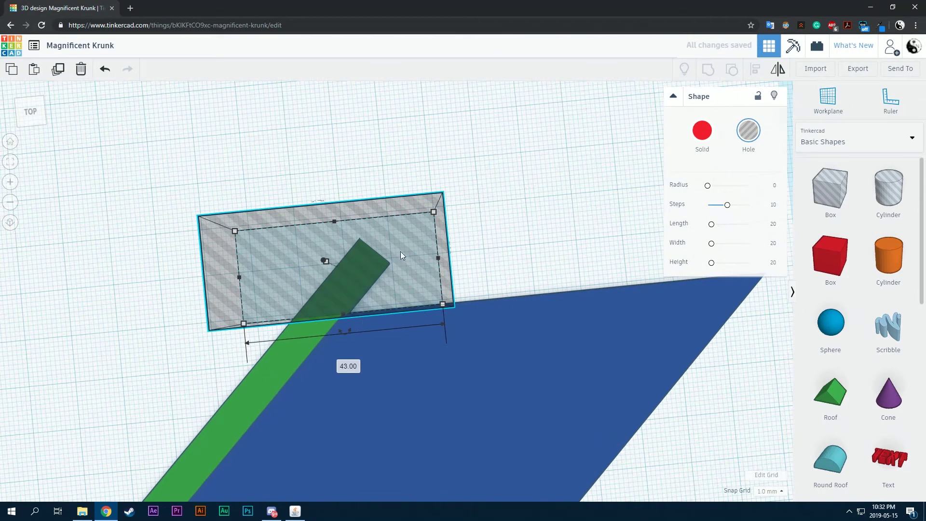
{"action": "left_click", "coordinate": [304, 342], "text": "shift"}
{"action": "scroll", "coordinate": [302, 337], "scroll_direction": "down", "scroll_amount": 2}
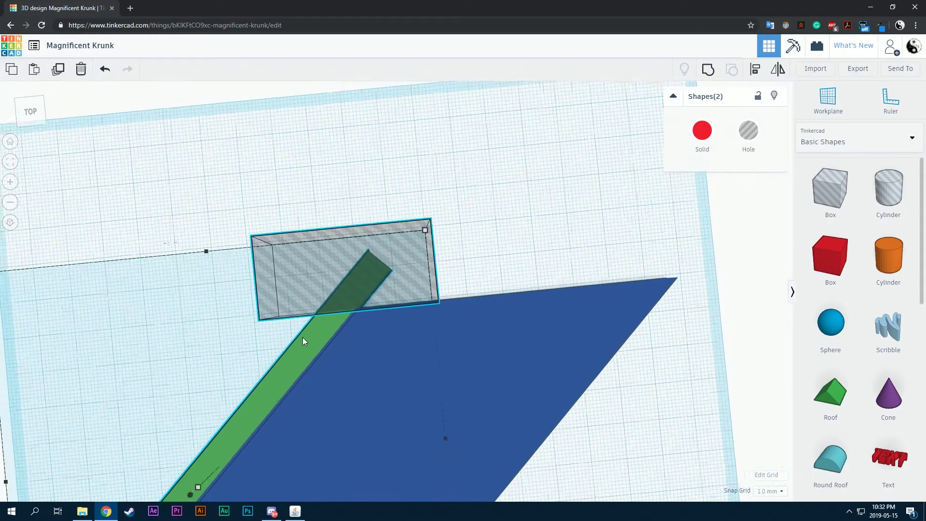
{"action": "scroll", "coordinate": [302, 337], "scroll_direction": "down", "scroll_amount": 1}
{"action": "left_click", "coordinate": [708, 70]}
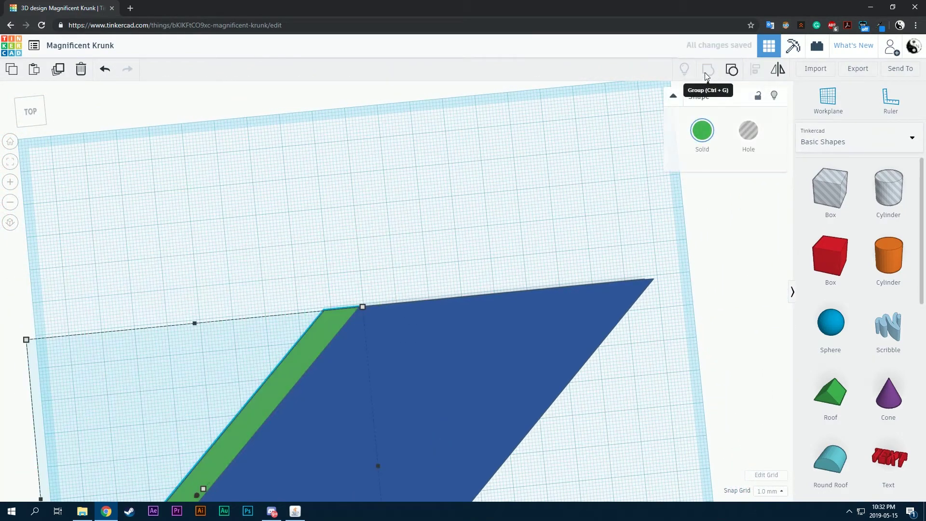
{"action": "left_click", "coordinate": [422, 181]}
- Place a hole box over the green roof's overhang at the parallelogram's near edge
{"action": "right_click_drag", "start_coordinate": [421, 182], "coordinate": [238, 384]}
{"action": "scroll", "coordinate": [238, 383], "scroll_direction": "down", "scroll_amount": 5}
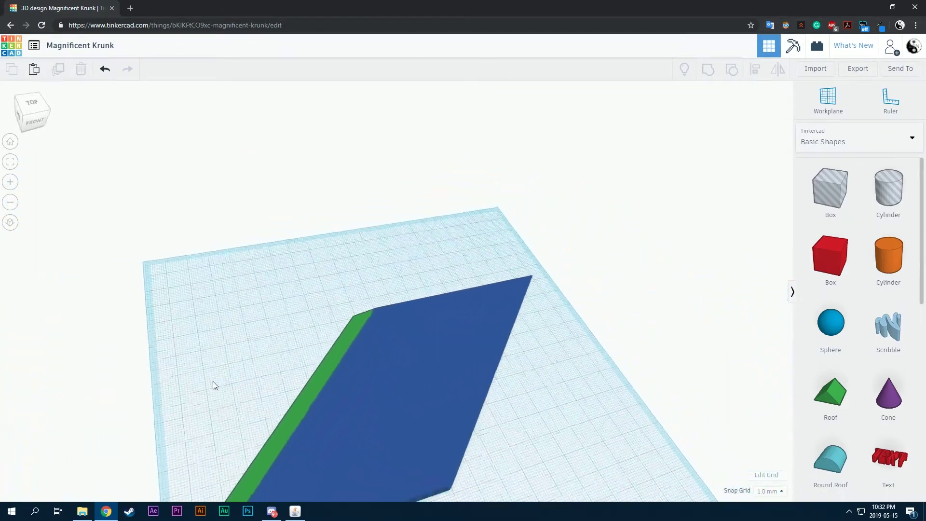
{"action": "left_click_drag", "start_coordinate": [848, 203], "coordinate": [312, 436]}
{"action": "scroll", "coordinate": [293, 441], "scroll_direction": "up", "scroll_amount": 3}
{"action": "middle_click_drag", "start_coordinate": [289, 370], "coordinate": [392, 212]}
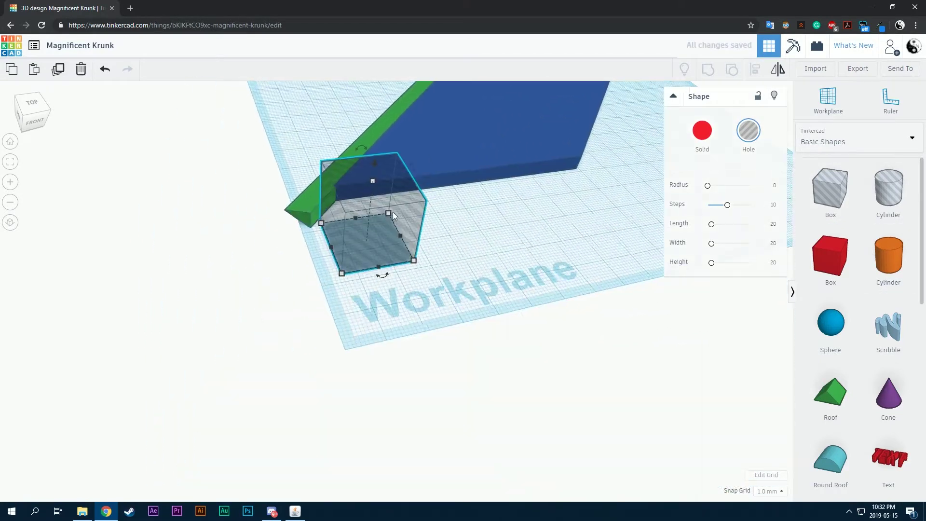
{"action": "scroll", "coordinate": [386, 208], "scroll_direction": "up", "scroll_amount": 3}
{"action": "scroll", "coordinate": [360, 188], "scroll_direction": "down", "scroll_amount": 3}
{"action": "right_click_drag", "start_coordinate": [360, 188], "coordinate": [327, 222]}
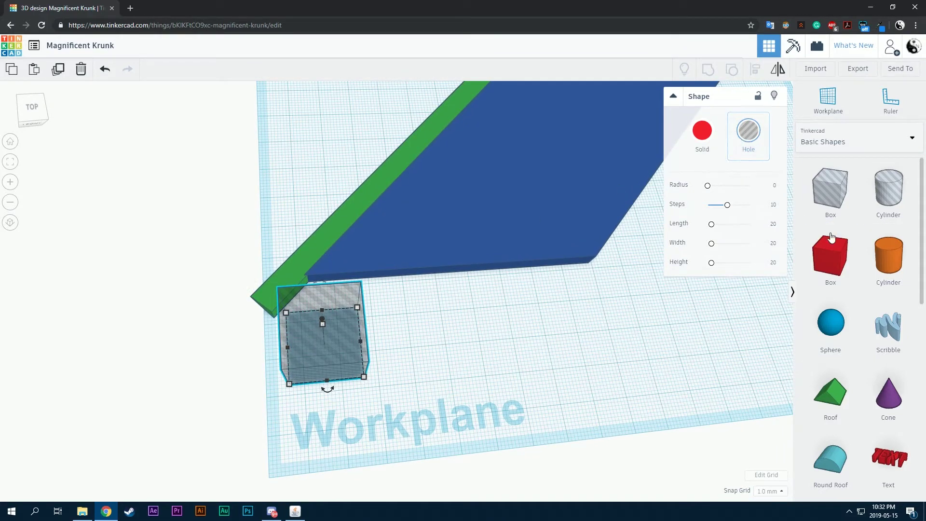
{"action": "left_click_drag", "start_coordinate": [832, 237], "coordinate": [259, 294]}
{"action": "key", "text": "h"}
{"action": "scroll", "coordinate": [313, 343], "scroll_direction": "up", "scroll_amount": 3}
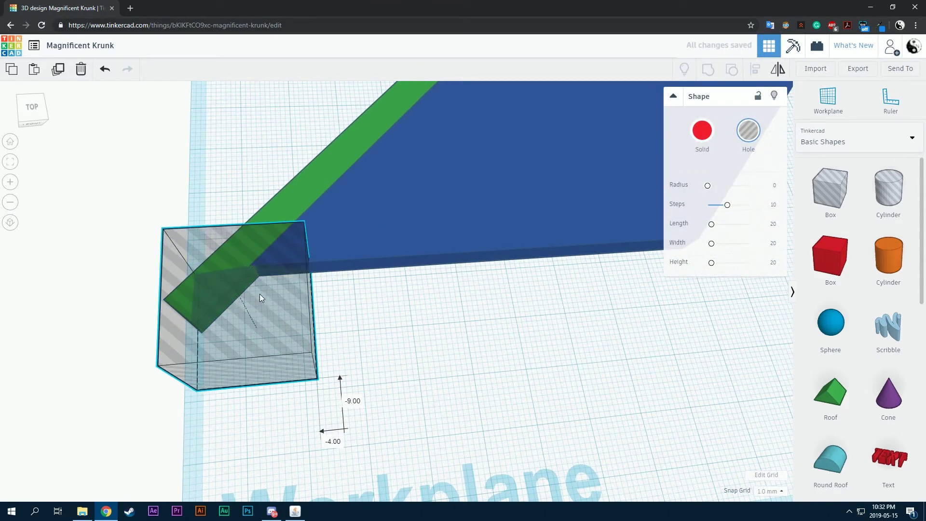
- Stretch the near hole box to about 41 mm long and group it with the green roof to trim that overhang
{"action": "left_click_drag", "start_coordinate": [195, 331], "coordinate": [70, 340]}
{"action": "scroll", "coordinate": [431, 271], "scroll_direction": "down", "scroll_amount": 1}
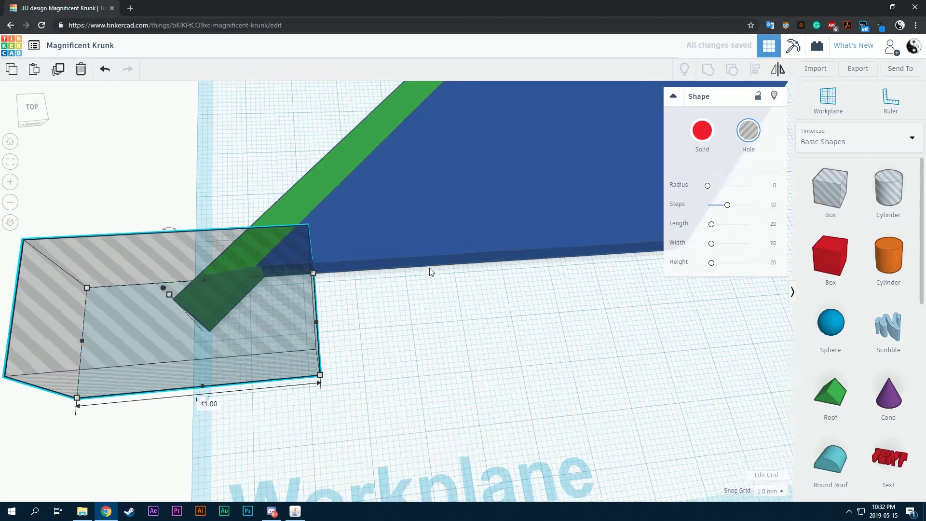
{"action": "scroll", "coordinate": [431, 272], "scroll_direction": "down", "scroll_amount": 2}
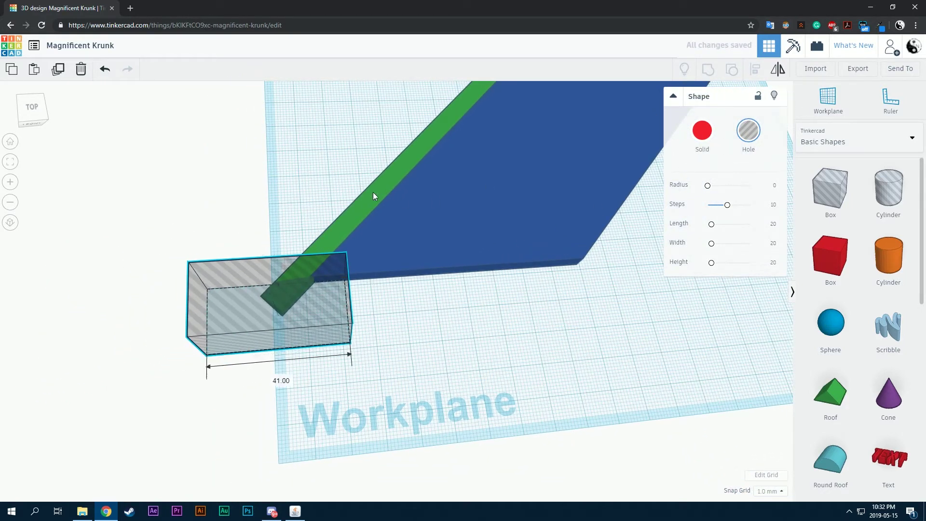
{"action": "left_click", "coordinate": [374, 194], "text": "shift"}
{"action": "left_click", "coordinate": [710, 80]}
{"action": "left_click", "coordinate": [657, 277]}
{"action": "scroll", "coordinate": [669, 245], "scroll_direction": "down", "scroll_amount": 4}
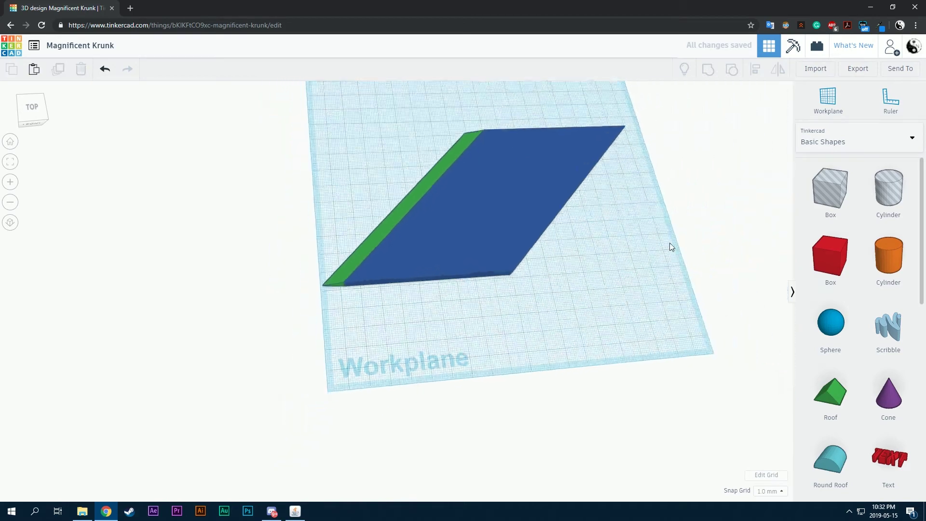
- Examine from several angles how the trimmed ends of the green roof line up with the blue parallelogram
{"action": "right_click_drag", "start_coordinate": [670, 245], "coordinate": [772, 150]}
{"action": "right_click_drag", "start_coordinate": [583, 194], "coordinate": [429, 271]}
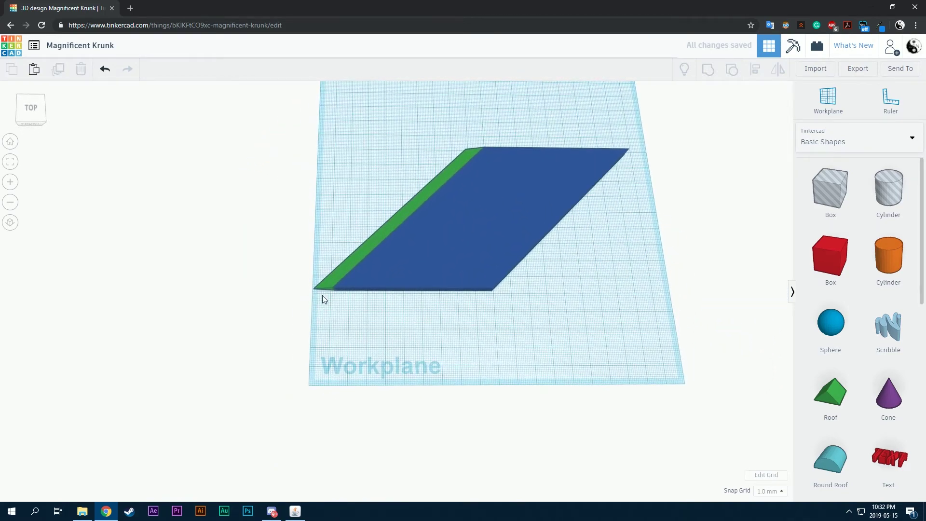
{"action": "scroll", "coordinate": [374, 249], "scroll_direction": "up", "scroll_amount": 3}
{"action": "left_click", "coordinate": [495, 274]}
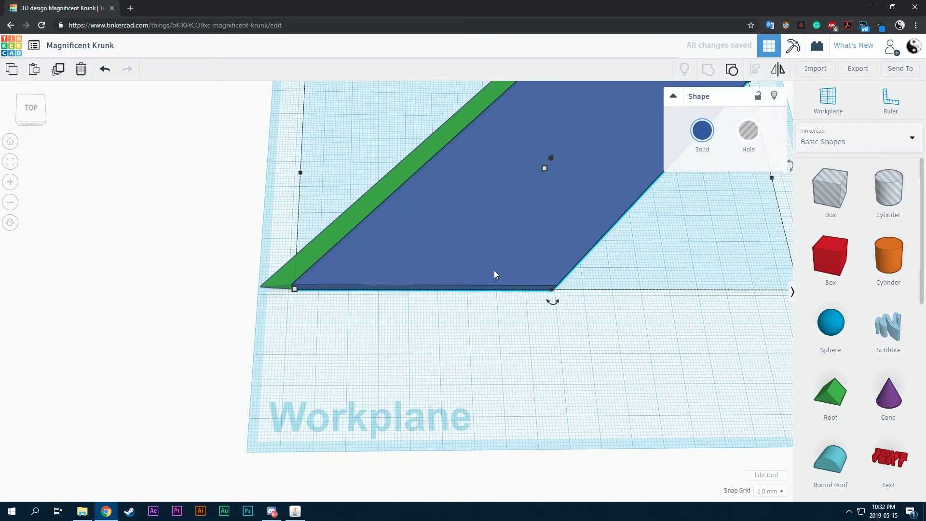
{"action": "scroll", "coordinate": [448, 271], "scroll_direction": "down", "scroll_amount": 3}
{"action": "left_click", "coordinate": [493, 343]}
{"action": "scroll", "coordinate": [487, 178], "scroll_direction": "up", "scroll_amount": 3}
{"action": "middle_click_drag", "start_coordinate": [448, 166], "coordinate": [374, 220]}
{"action": "left_click", "coordinate": [508, 193]}
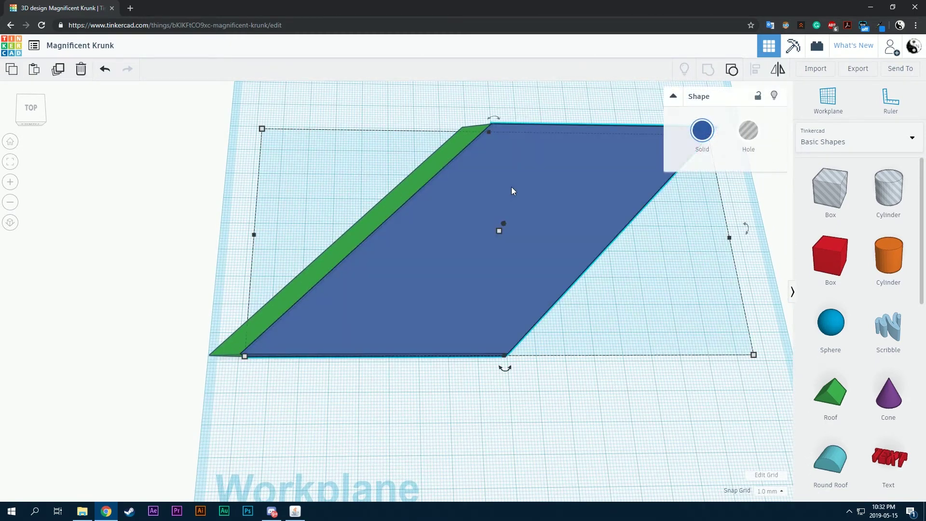
{"action": "left_click", "coordinate": [341, 190]}
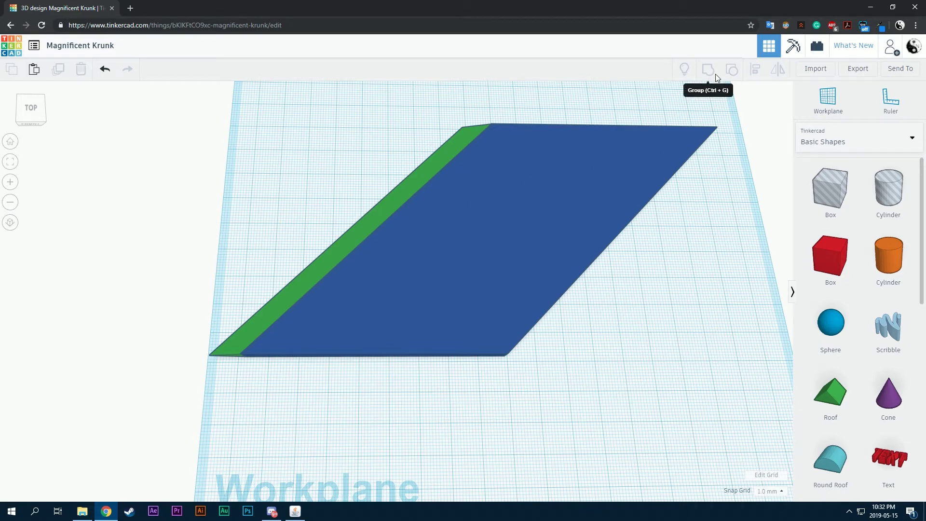
{"action": "right_click_drag", "start_coordinate": [346, 253], "coordinate": [239, 162]}
{"action": "scroll", "coordinate": [270, 144], "scroll_direction": "up", "scroll_amount": 3}
{"action": "scroll", "coordinate": [239, 162], "scroll_direction": "down", "scroll_amount": 3}
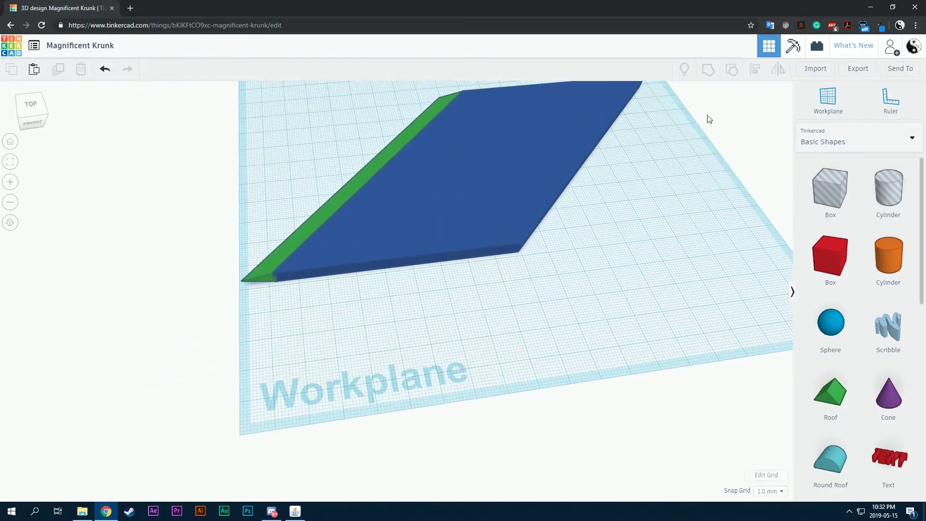
{"action": "scroll", "coordinate": [702, 193], "scroll_direction": "down", "scroll_amount": 4}
{"action": "scroll", "coordinate": [724, 250], "scroll_direction": "up", "scroll_amount": 3}
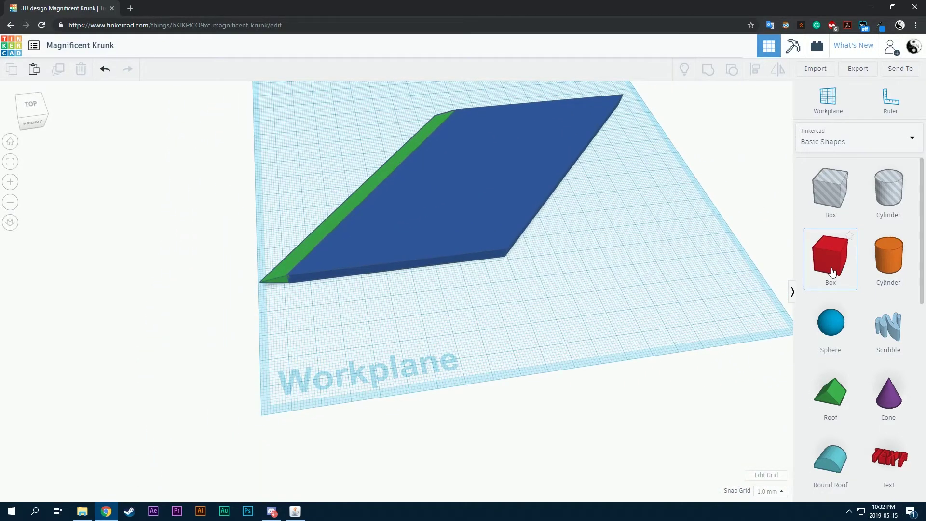
{"action": "scroll", "coordinate": [270, 280], "scroll_direction": "up", "scroll_amount": 2}
{"action": "scroll", "coordinate": [201, 261], "scroll_direction": "up", "scroll_amount": 4}
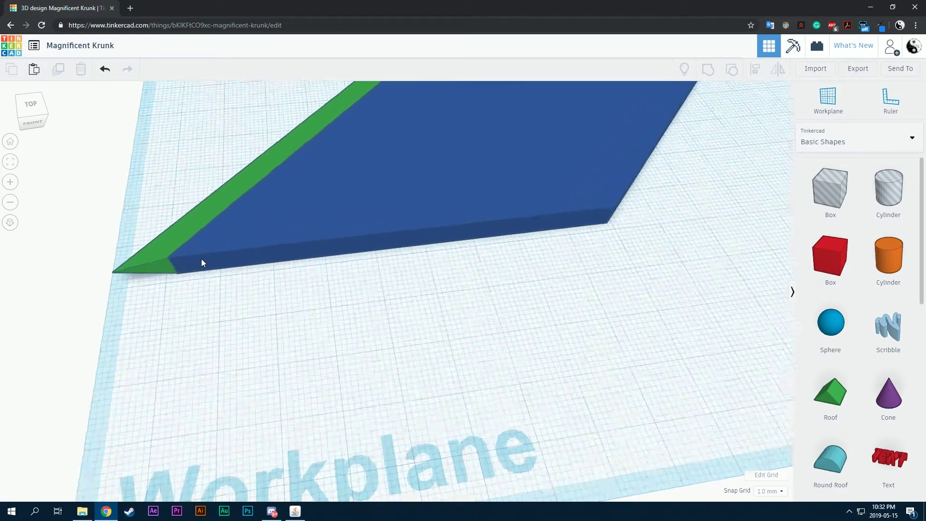
{"action": "scroll", "coordinate": [190, 253], "scroll_direction": "down", "scroll_amount": 3}
{"action": "scroll", "coordinate": [203, 266], "scroll_direction": "up", "scroll_amount": 2}
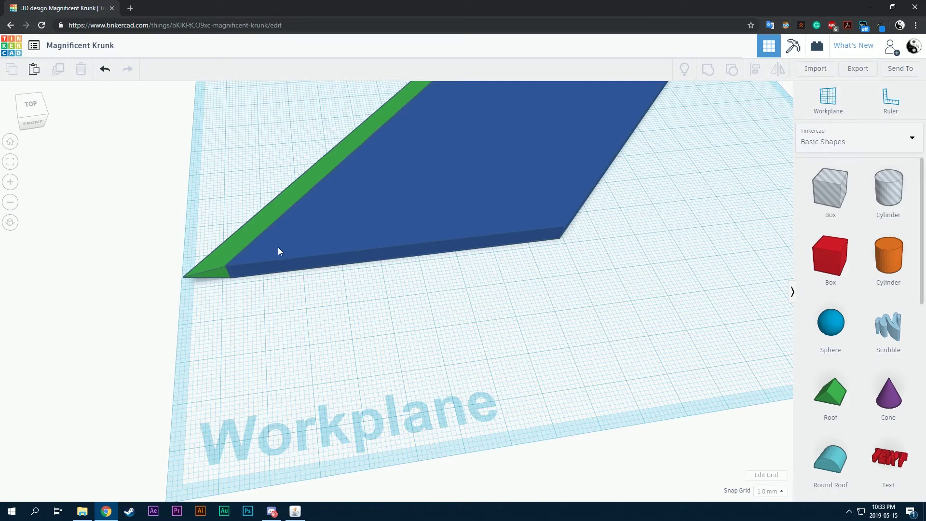
{"action": "right_click_drag", "start_coordinate": [277, 251], "coordinate": [292, 189]}
{"action": "right_click_drag", "start_coordinate": [498, 184], "coordinate": [633, 260]}
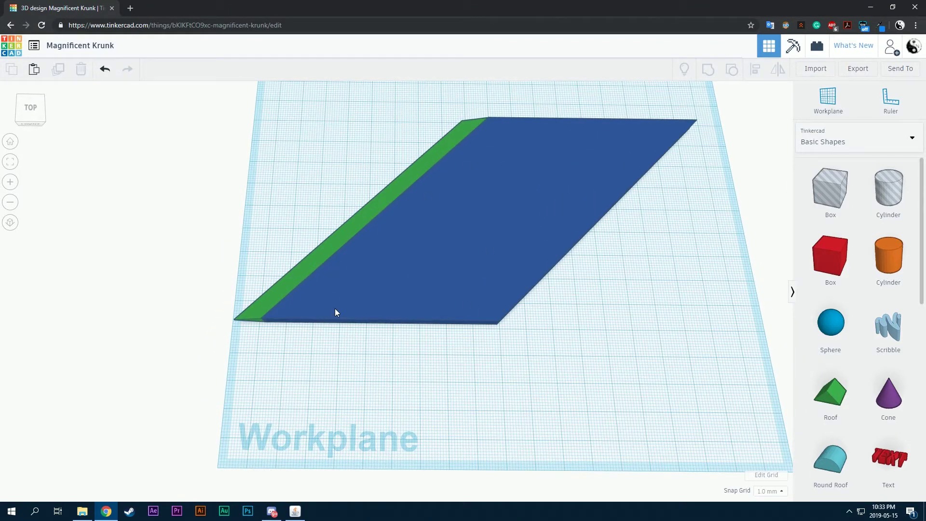
- Shift the parallelogram and trimmed roof together slightly so both lie within the workplane
{"action": "scroll", "coordinate": [574, 224], "scroll_direction": "down", "scroll_amount": 3}
{"action": "right_click_drag", "start_coordinate": [583, 224], "coordinate": [584, 259]}
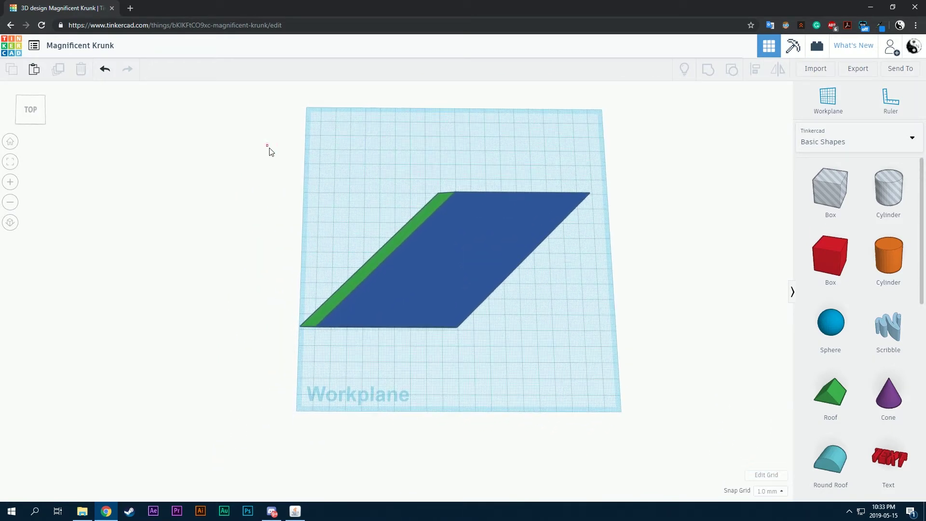
{"action": "left_click_drag", "start_coordinate": [267, 145], "coordinate": [674, 354]}
{"action": "left_click_drag", "start_coordinate": [501, 273], "coordinate": [507, 268]}
{"action": "left_click", "coordinate": [595, 283]}
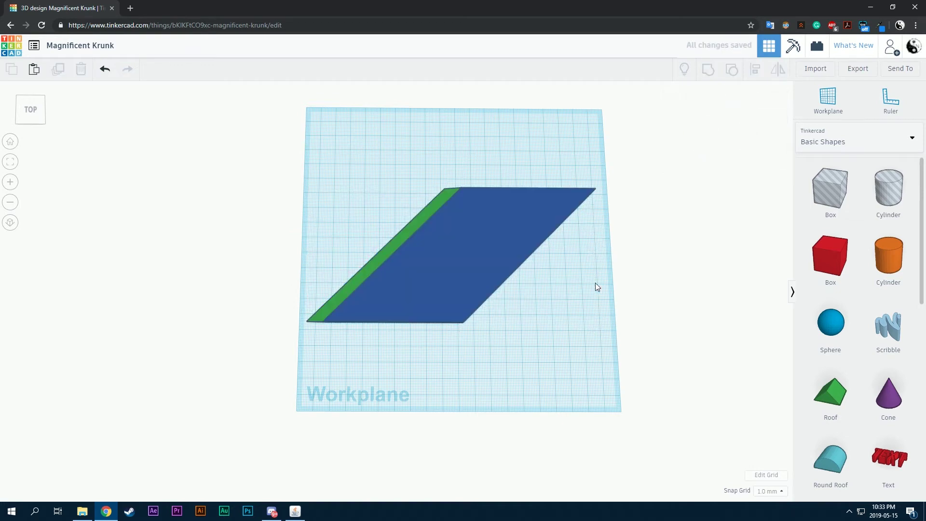
- Group the blue parallelogram and the trimmed green roof into one solid shape
{"action": "right_click_drag", "start_coordinate": [595, 283], "coordinate": [587, 256]}
{"action": "scroll", "coordinate": [571, 258], "scroll_direction": "up", "scroll_amount": 5}
{"action": "left_click", "coordinate": [528, 236]}
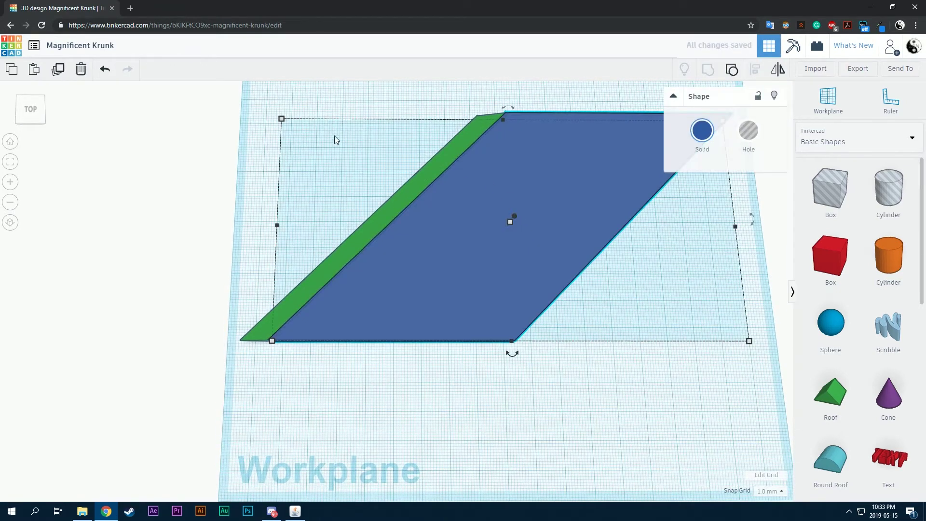
{"action": "left_click", "coordinate": [267, 327], "text": "shift"}
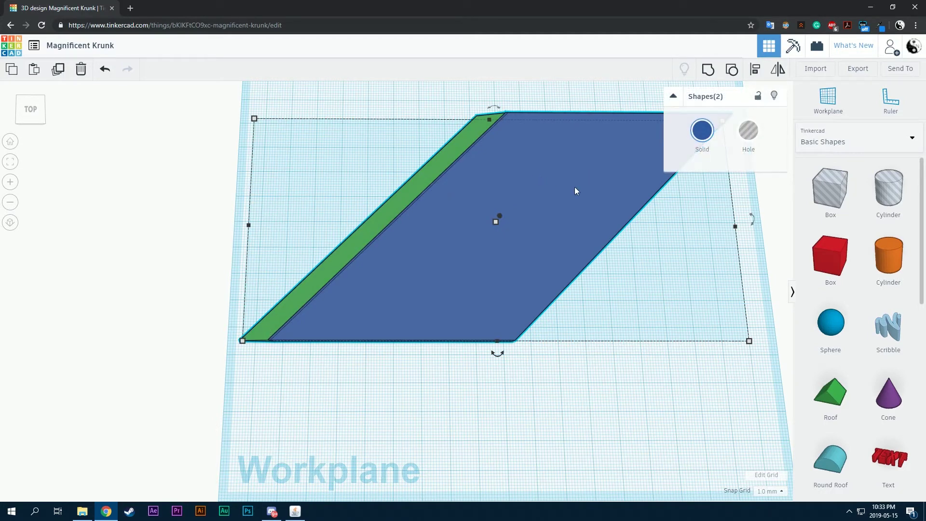
{"action": "left_click", "coordinate": [708, 69]}
{"action": "left_click", "coordinate": [595, 320]}
{"action": "right_click_drag", "start_coordinate": [594, 320], "coordinate": [653, 337]}
{"action": "scroll", "coordinate": [661, 285], "scroll_direction": "down", "scroll_amount": 4}
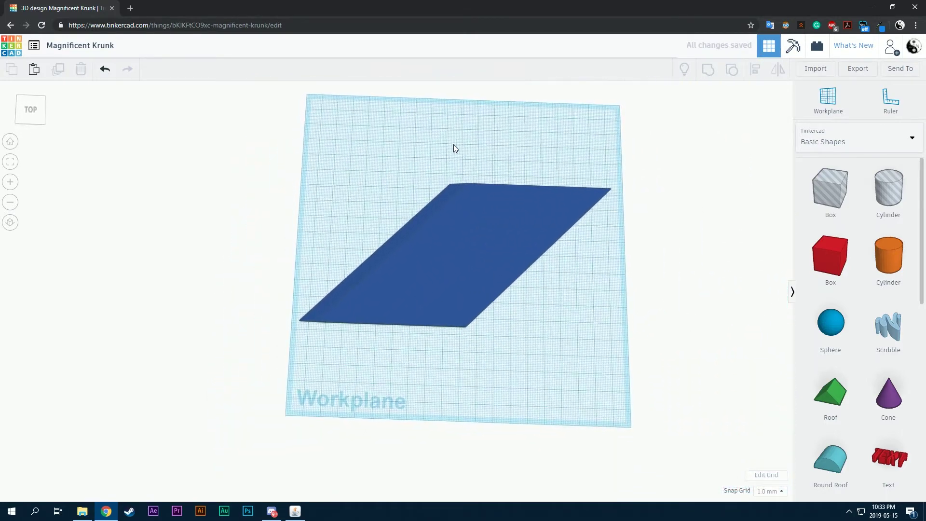
{"action": "scroll", "coordinate": [453, 149], "scroll_direction": "up", "scroll_amount": 3}
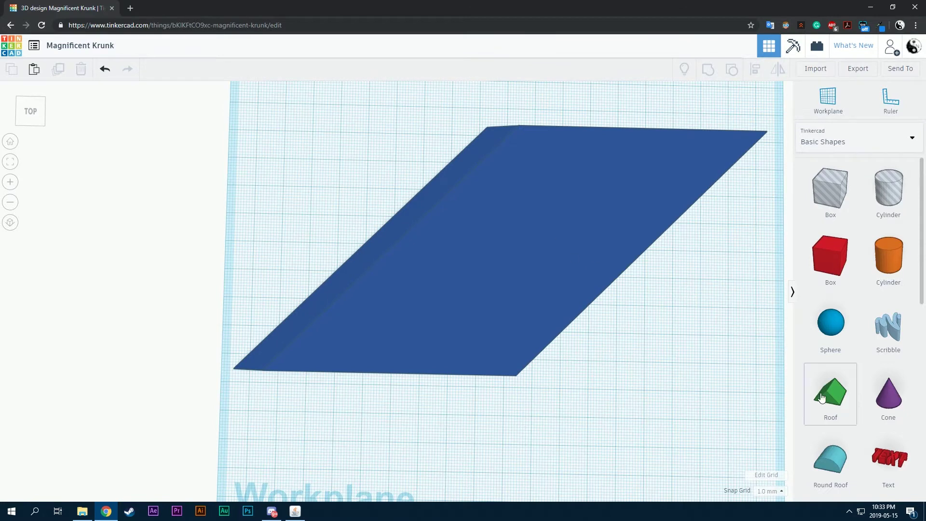
{"action": "left_click_drag", "start_coordinate": [822, 397], "coordinate": [598, 381]}
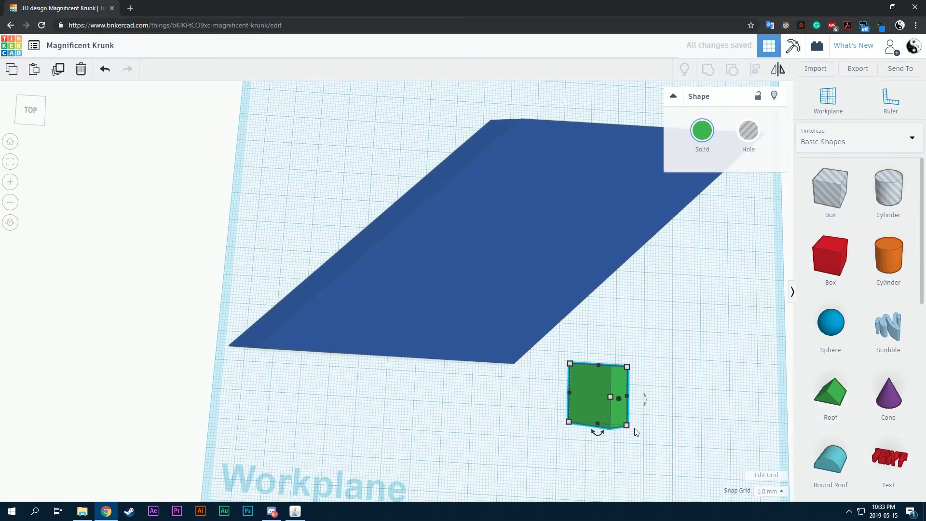
{"action": "right_click_drag", "start_coordinate": [633, 432], "coordinate": [642, 374]}
{"action": "left_click_drag", "start_coordinate": [649, 320], "coordinate": [585, 284]}
{"action": "right_click_drag", "start_coordinate": [635, 271], "coordinate": [618, 287]}
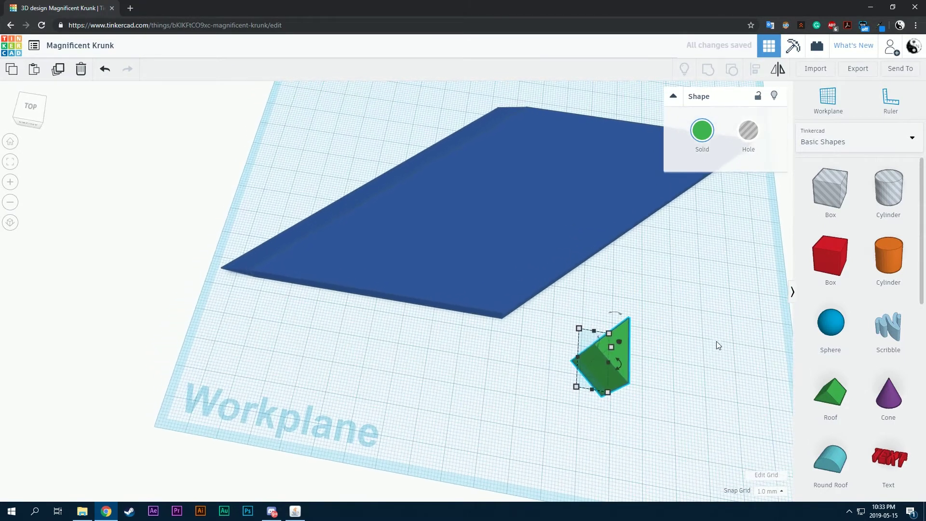
{"action": "scroll", "coordinate": [716, 342], "scroll_direction": "down", "scroll_amount": 4}
{"action": "scroll", "coordinate": [642, 334], "scroll_direction": "up", "scroll_amount": 4}
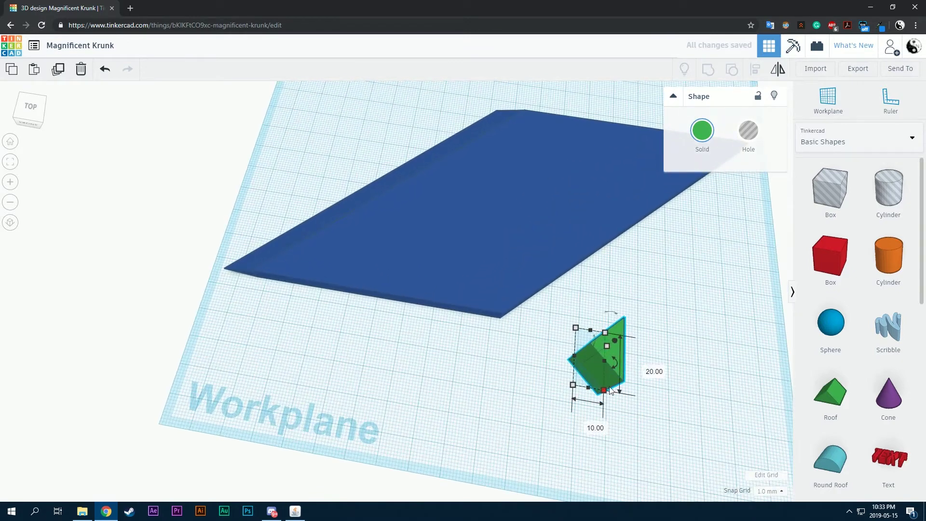
{"action": "scroll", "coordinate": [695, 372], "scroll_direction": "down", "scroll_amount": 3}
{"action": "scroll", "coordinate": [830, 371], "scroll_direction": "down", "scroll_amount": 3}
{"action": "scroll", "coordinate": [829, 371], "scroll_direction": "down", "scroll_amount": 3}
{"action": "scroll", "coordinate": [864, 372], "scroll_direction": "up", "scroll_amount": 4}
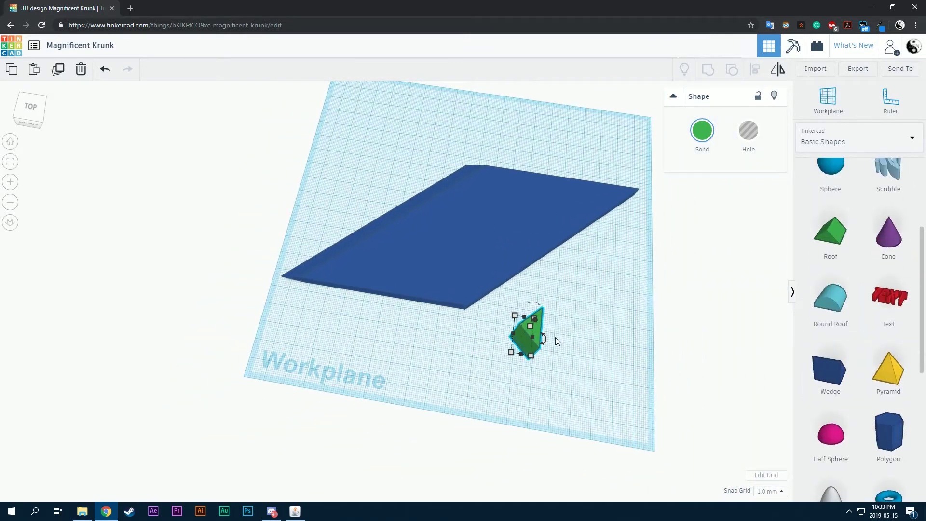
{"action": "key", "text": "Delete"}
- Place a wedge beside the grouped shape's uncut slanted edge and rotate it -90° so its triangular face points up
{"action": "left_click_drag", "start_coordinate": [830, 371], "coordinate": [574, 363]}
{"action": "left_click_drag", "start_coordinate": [574, 331], "coordinate": [537, 332]}
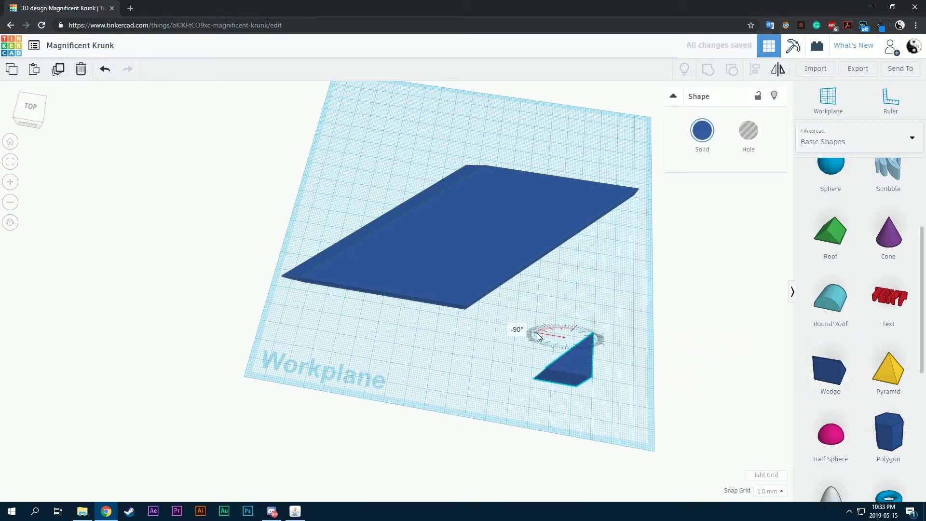
{"action": "right_click_drag", "start_coordinate": [609, 337], "coordinate": [599, 358]}
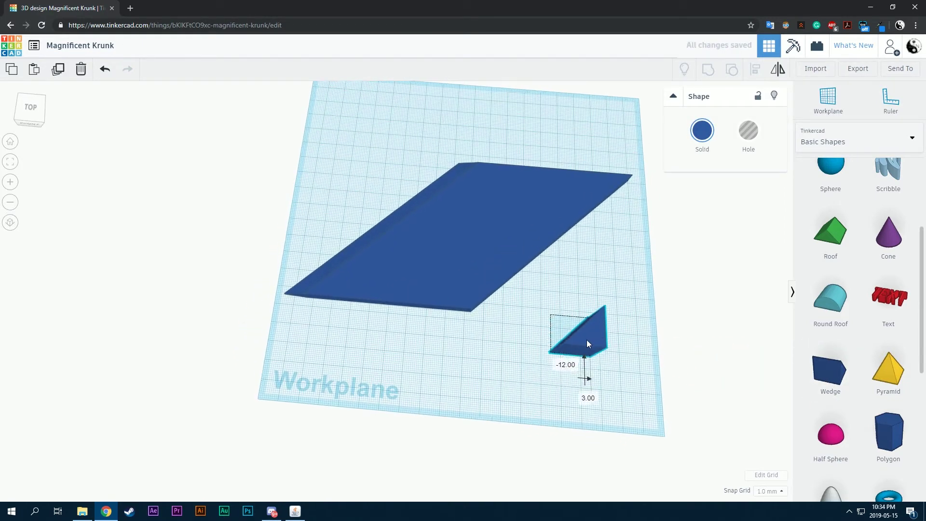
- Turn the wedge into a hole and position it inside the plate's front corner beside the sloped edge
{"action": "left_click", "coordinate": [747, 135]}
{"action": "scroll", "coordinate": [517, 233], "scroll_direction": "up", "scroll_amount": 2}
{"action": "left_click_drag", "start_coordinate": [671, 359], "coordinate": [311, 280]}
{"action": "right_click_drag", "start_coordinate": [416, 296], "coordinate": [433, 328]}
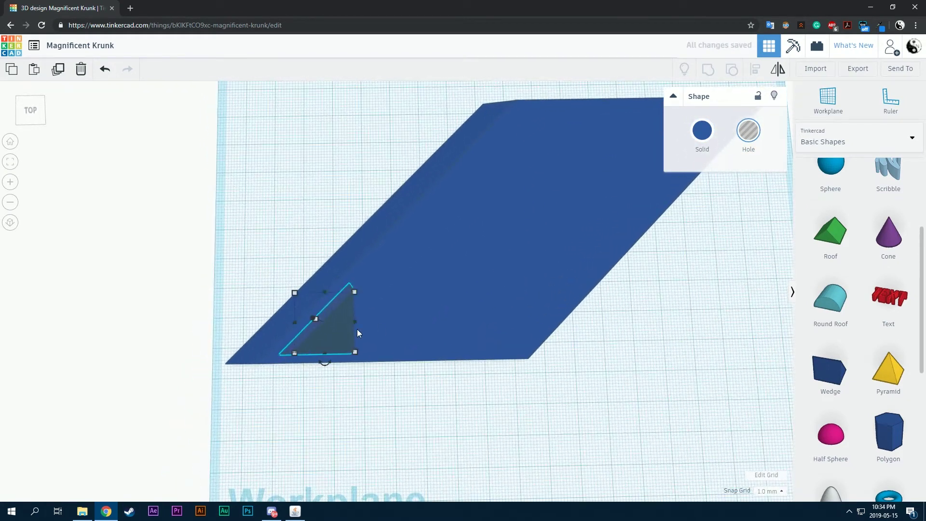
{"action": "left_click_drag", "start_coordinate": [330, 328], "coordinate": [325, 335]}
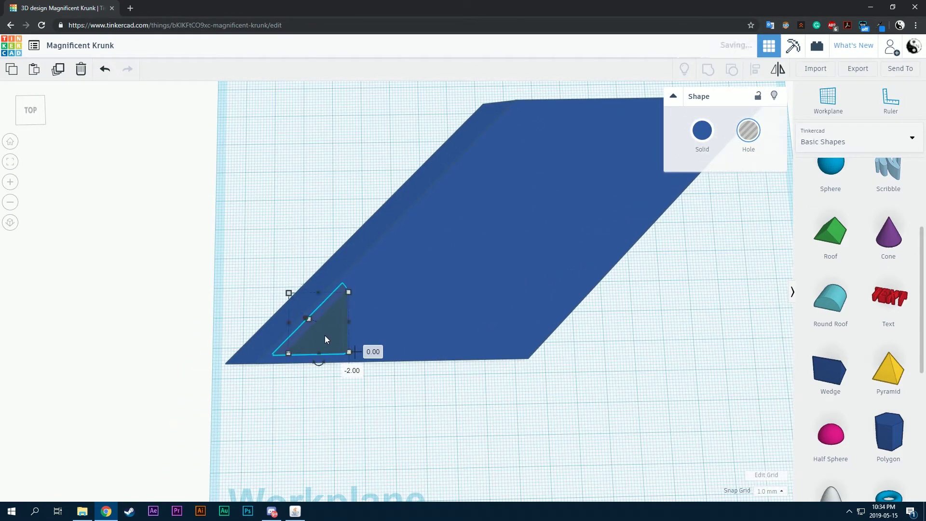
- Duplicate the wedge hole beside the first and turn the copy to point the opposite way, leaving a thin strut between them
{"action": "key", "text": "ctrl+v"}
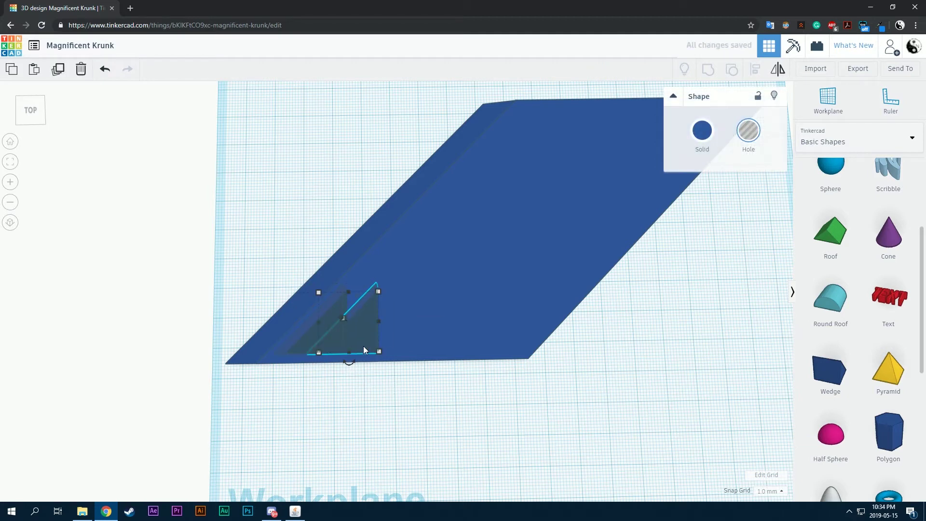
{"action": "left_click_drag", "start_coordinate": [385, 388], "coordinate": [442, 321]}
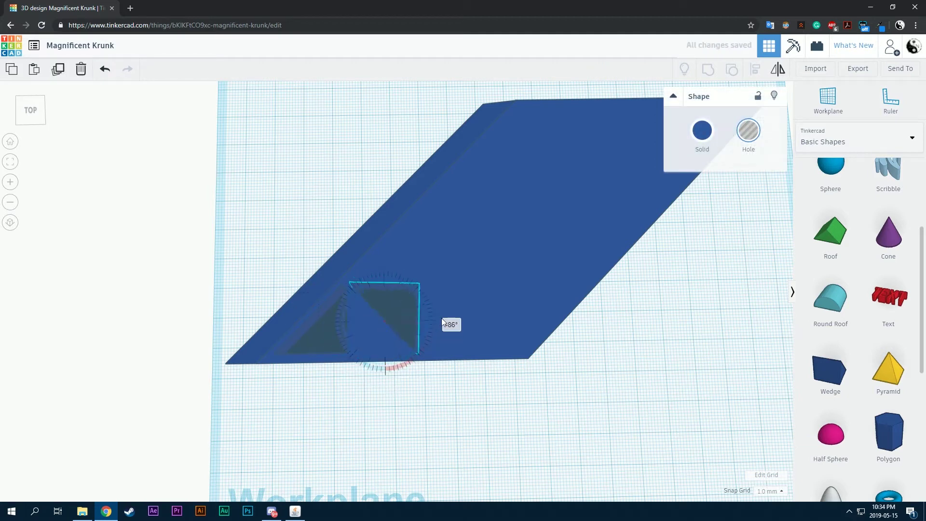
{"action": "left_click_drag", "start_coordinate": [378, 281], "coordinate": [409, 314]}
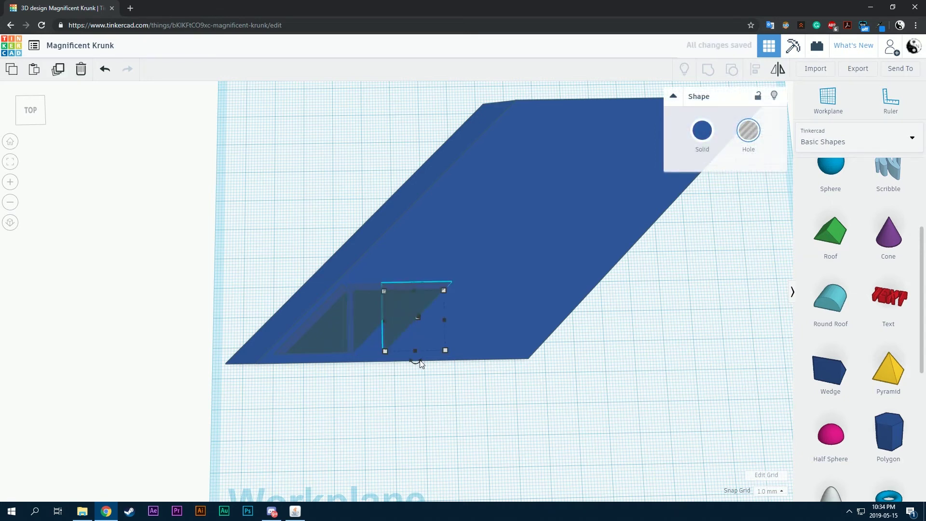
- Turn the third wedge hole back to the first one's orientation and fit it beside the second with a thin gap
{"action": "left_click_drag", "start_coordinate": [416, 360], "coordinate": [418, 285]}
{"action": "left_click_drag", "start_coordinate": [432, 324], "coordinate": [425, 331]}
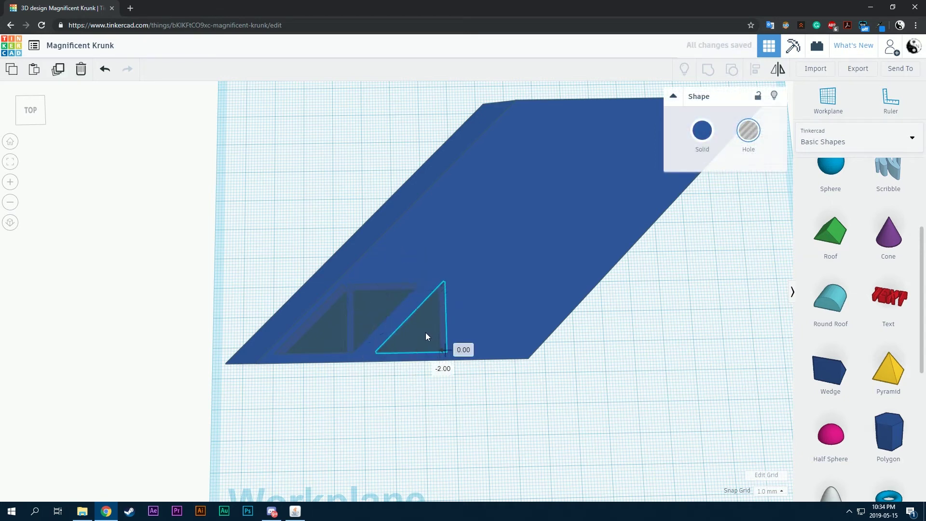
{"action": "left_click", "coordinate": [466, 384]}
{"action": "right_click_drag", "start_coordinate": [465, 385], "coordinate": [566, 300]}
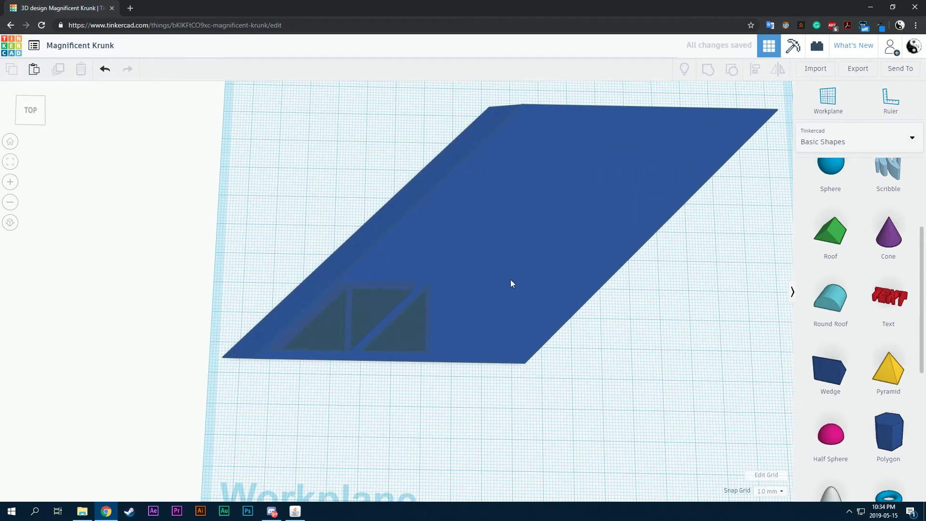
- Duplicate the third wedge hole along the plate's front edge and rotate the copy -180° to form the fourth triangle
{"action": "left_click", "coordinate": [416, 328]}
{"action": "left_click_drag", "start_coordinate": [415, 328], "coordinate": [485, 327], "text": "alt"}
{"action": "right_click_drag", "start_coordinate": [485, 327], "coordinate": [587, 265]}
{"action": "scroll", "coordinate": [499, 302], "scroll_direction": "up", "scroll_amount": 3}
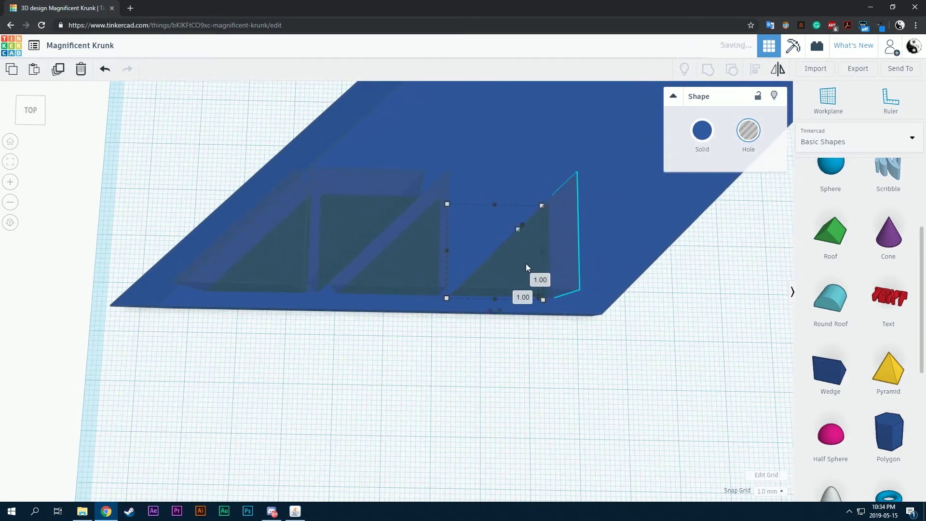
{"action": "left_click_drag", "start_coordinate": [496, 314], "coordinate": [497, 217]}
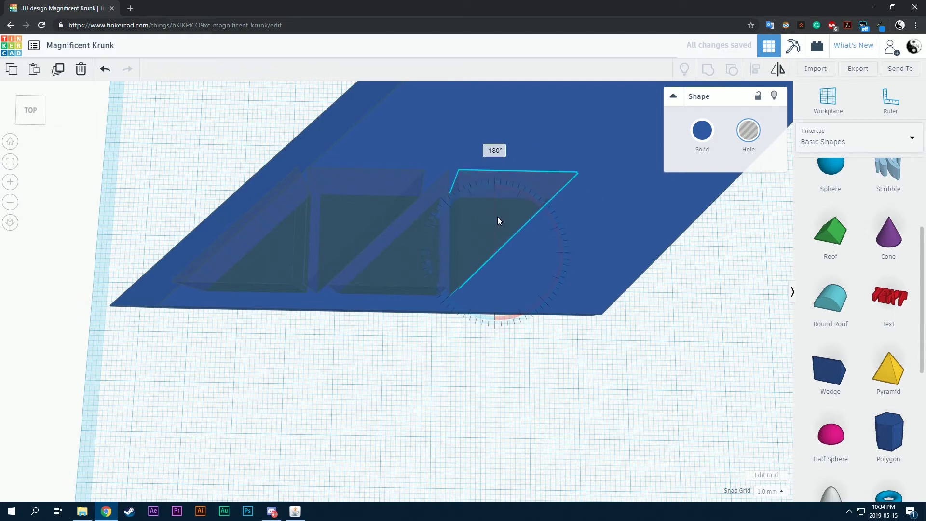
{"action": "middle_click_drag", "start_coordinate": [597, 229], "coordinate": [478, 259]}
{"action": "right_click_drag", "start_coordinate": [557, 303], "coordinate": [432, 337]}
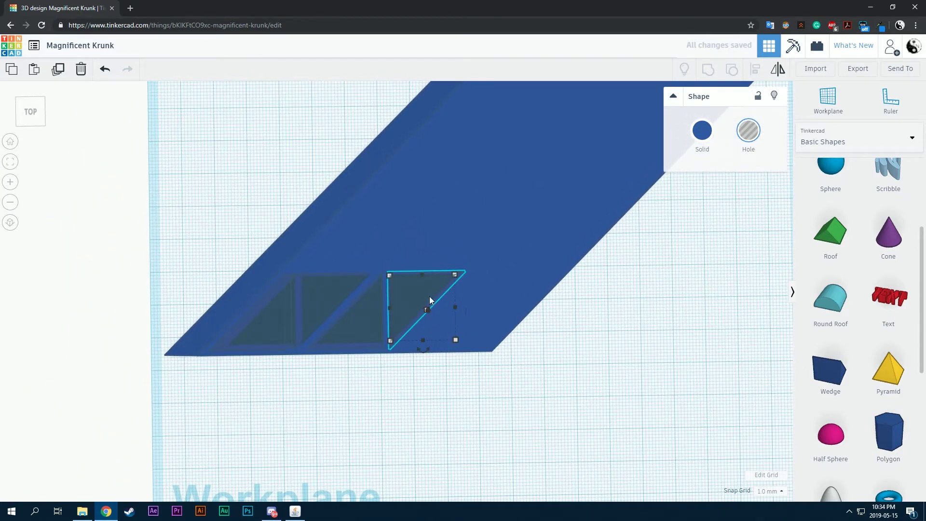
- Add a fifth wedge hole turned the opposite way and fit it against the fourth with a thin diagonal strut
{"action": "left_click_drag", "start_coordinate": [422, 290], "coordinate": [475, 296]}
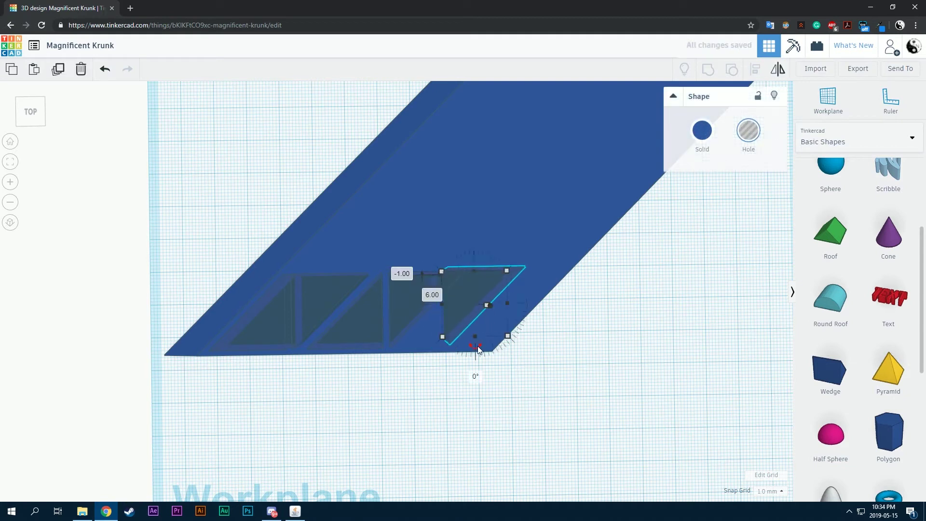
{"action": "left_click_drag", "start_coordinate": [478, 347], "coordinate": [446, 320]}
{"action": "left_click", "coordinate": [440, 370]}
{"action": "mouse_move", "coordinate": [441, 373]}
{"action": "right_mouse_down"}
{"action": "mouse_move", "coordinate": [450, 344]}
{"action": "mouse_move", "coordinate": [488, 314]}
{"action": "mouse_move", "coordinate": [452, 386]}
{"action": "right_mouse_up"}
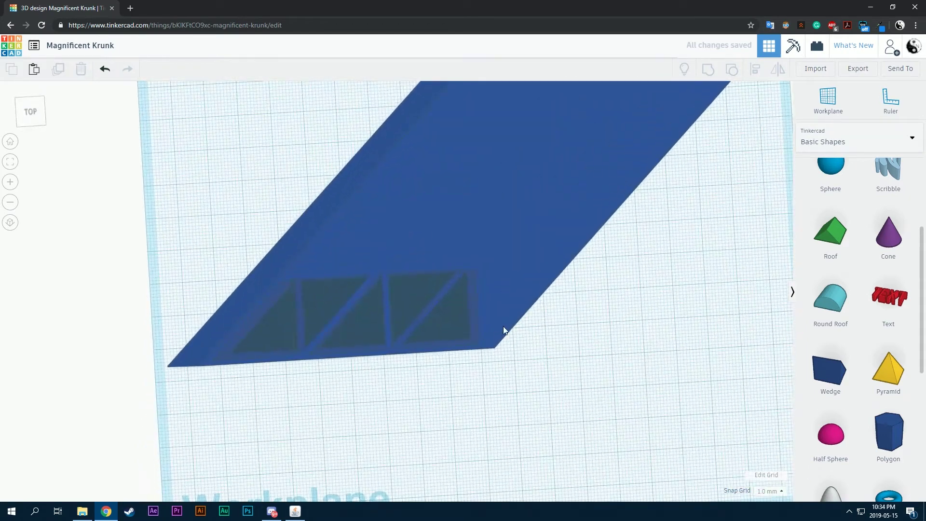
{"action": "right_click_drag", "start_coordinate": [503, 326], "coordinate": [450, 316]}
- Copy a wedge hole and place the sixth triangle at the end of the row, along the plate's plain slanted edge
{"action": "left_click", "coordinate": [450, 315]}
{"action": "key", "text": "ctrl+c"}
{"action": "key", "text": "ctrl+v"}
{"action": "mouse_move", "coordinate": [498, 325]}
{"action": "left_mouse_down"}
{"action": "mouse_move", "coordinate": [482, 296]}
{"action": "mouse_move", "coordinate": [503, 312]}
{"action": "left_mouse_up"}
{"action": "right_click_drag", "start_coordinate": [503, 308], "coordinate": [539, 192]}
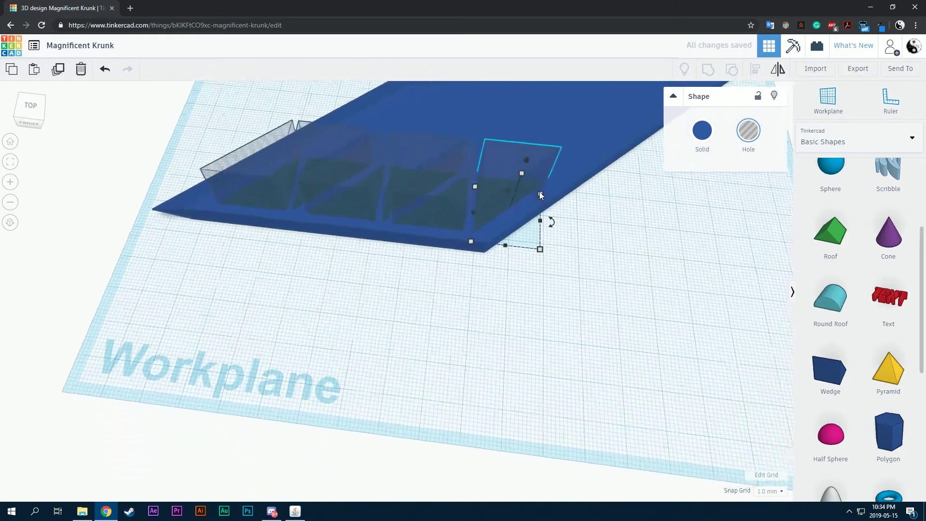
{"action": "scroll", "coordinate": [546, 165], "scroll_direction": "up", "scroll_amount": 5}
{"action": "scroll", "coordinate": [545, 197], "scroll_direction": "down", "scroll_amount": 5}
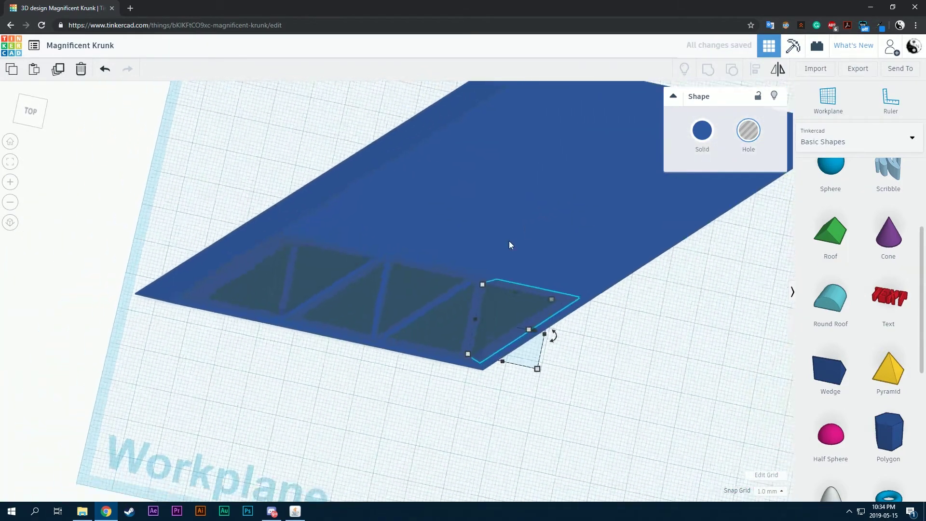
- Group the blue plate with all six wedge holes to cut the row of triangular openings
{"action": "left_click", "coordinate": [604, 335]}
{"action": "right_click_drag", "start_coordinate": [604, 335], "coordinate": [518, 325]}
{"action": "left_click", "coordinate": [445, 244]}
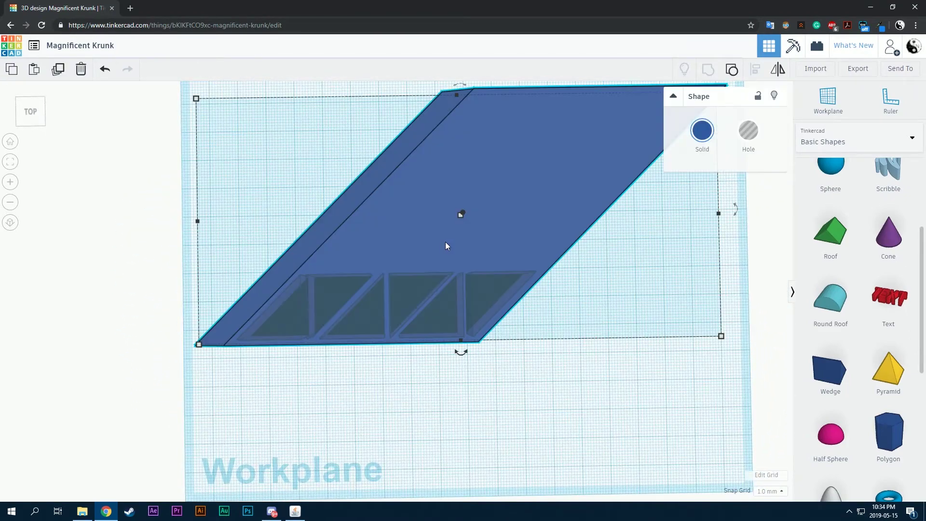
{"action": "left_click", "coordinate": [408, 291], "text": "shift"}
{"action": "left_click", "coordinate": [369, 309], "text": "shift"}
{"action": "left_click", "coordinate": [327, 287], "text": "shift"}
{"action": "left_click", "coordinate": [288, 313], "text": "shift"}
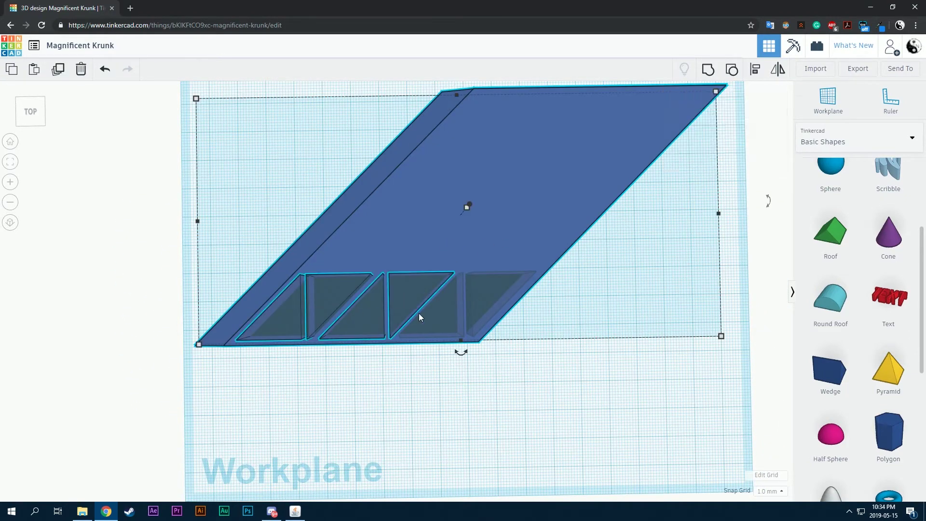
{"action": "left_click", "coordinate": [451, 303], "text": "shift"}
{"action": "left_click", "coordinate": [497, 285], "text": "shift"}
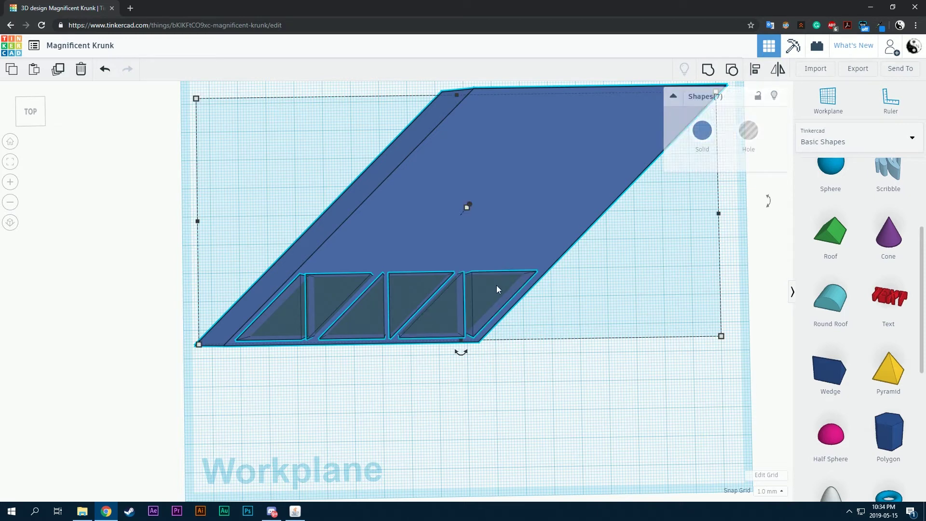
{"action": "left_click", "coordinate": [707, 72]}
{"action": "left_click", "coordinate": [570, 277]}
- Place a Text shape on the blue plate behind the row of triangular cutouts
{"action": "right_click_drag", "start_coordinate": [571, 276], "coordinate": [478, 152]}
{"action": "right_click_drag", "start_coordinate": [283, 231], "coordinate": [291, 229]}
{"action": "scroll", "coordinate": [393, 220], "scroll_direction": "down", "scroll_amount": 5}
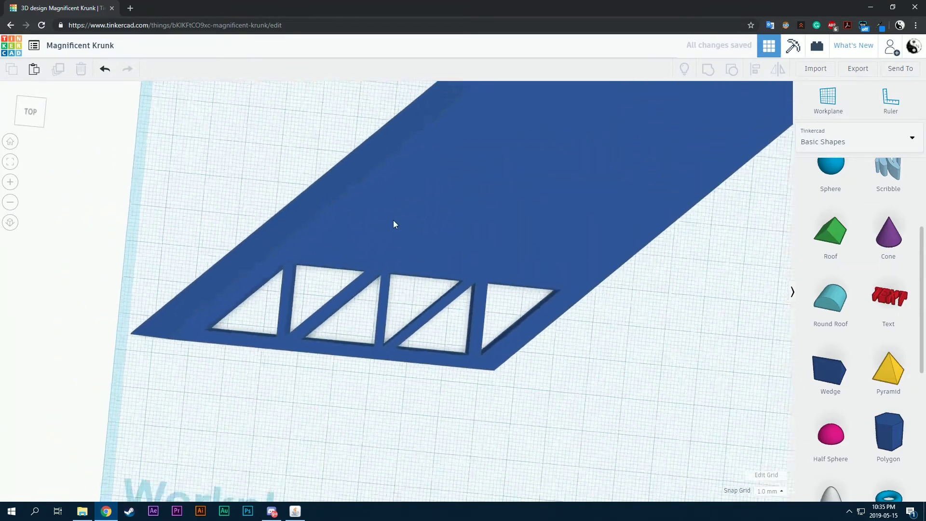
{"action": "right_click_drag", "start_coordinate": [462, 214], "coordinate": [472, 210]}
{"action": "scroll", "coordinate": [468, 193], "scroll_direction": "up", "scroll_amount": 4}
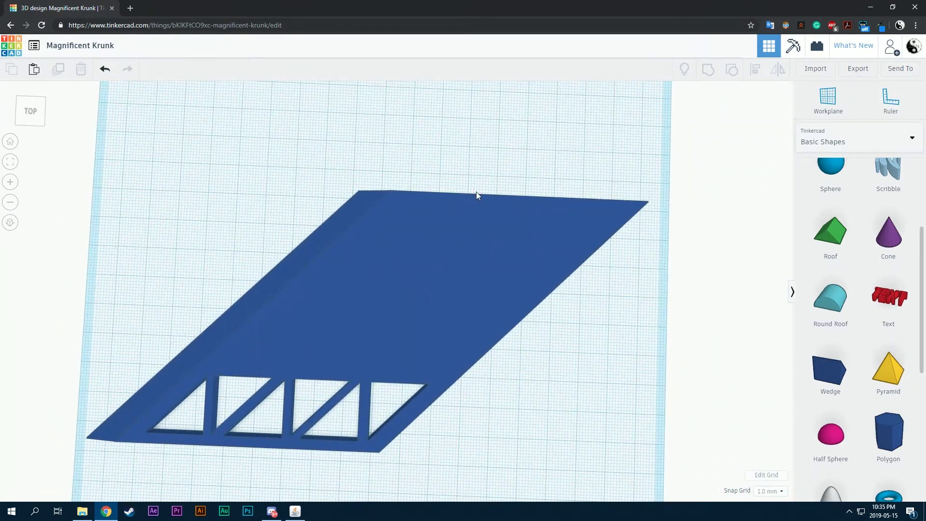
{"action": "left_click", "coordinate": [890, 301]}
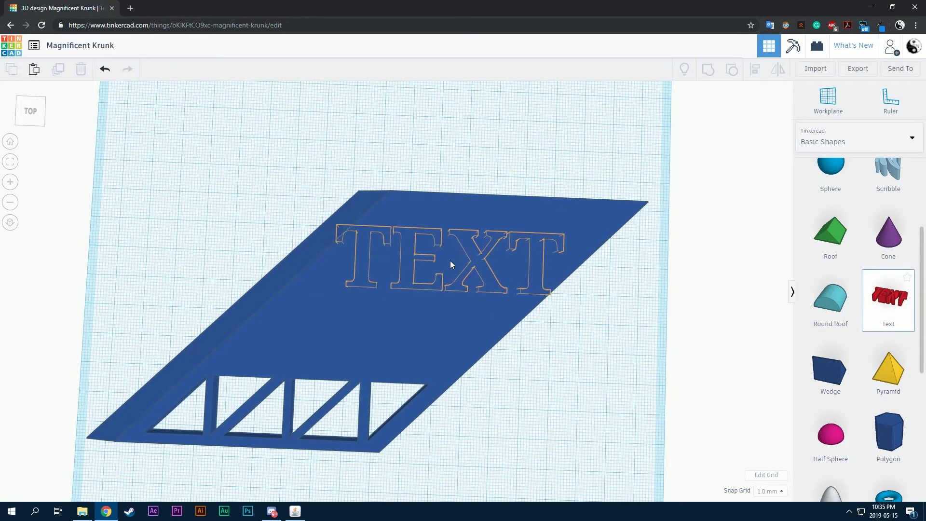
{"action": "left_click", "coordinate": [463, 287]}
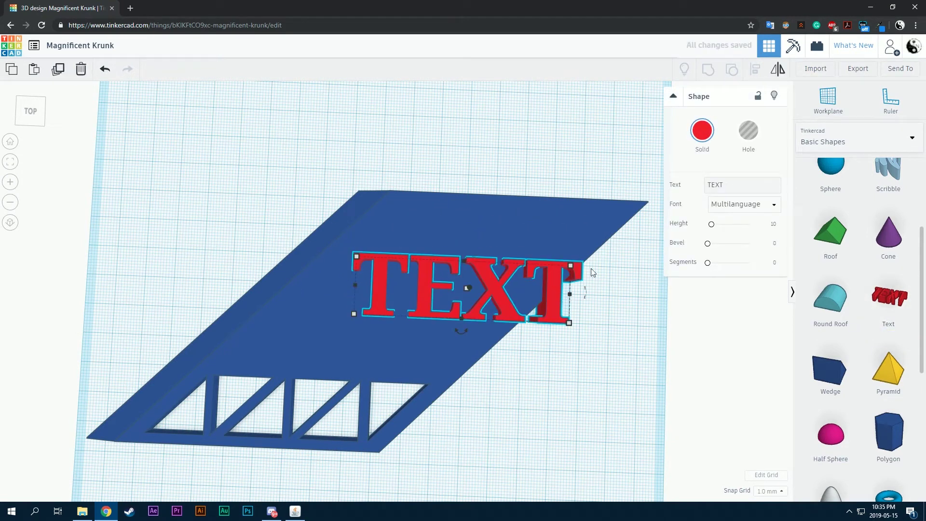
{"action": "left_click", "coordinate": [723, 185]}
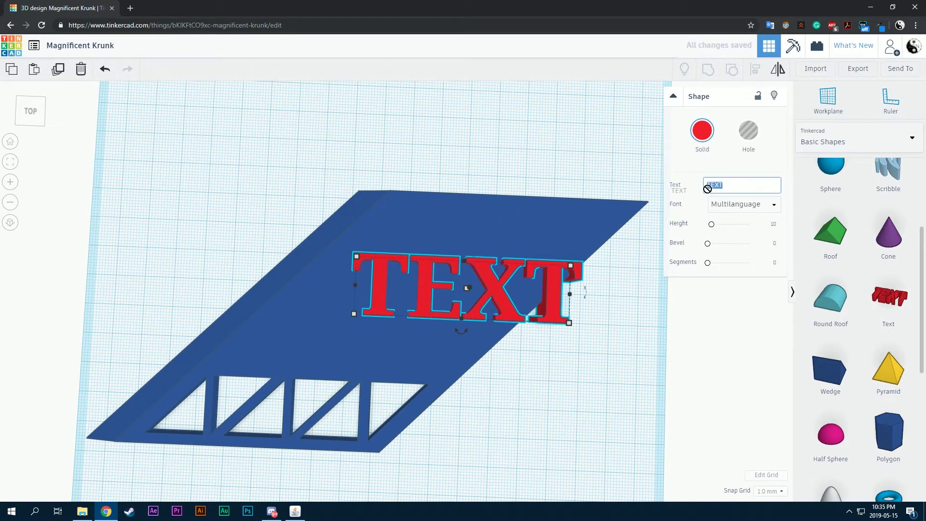
{"action": "type", "text": "Andy"}
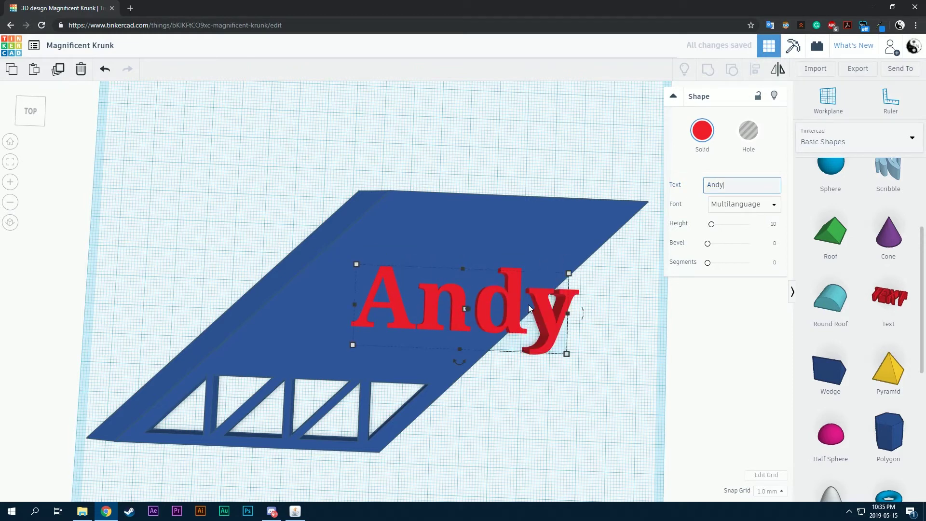
{"action": "left_click", "coordinate": [516, 268]}
{"action": "key", "text": "ctrl+z"}
{"action": "key", "text": "ctrl+z"}
- Replace the text shape's wording with the person's first name
{"action": "left_click", "coordinate": [542, 293]}
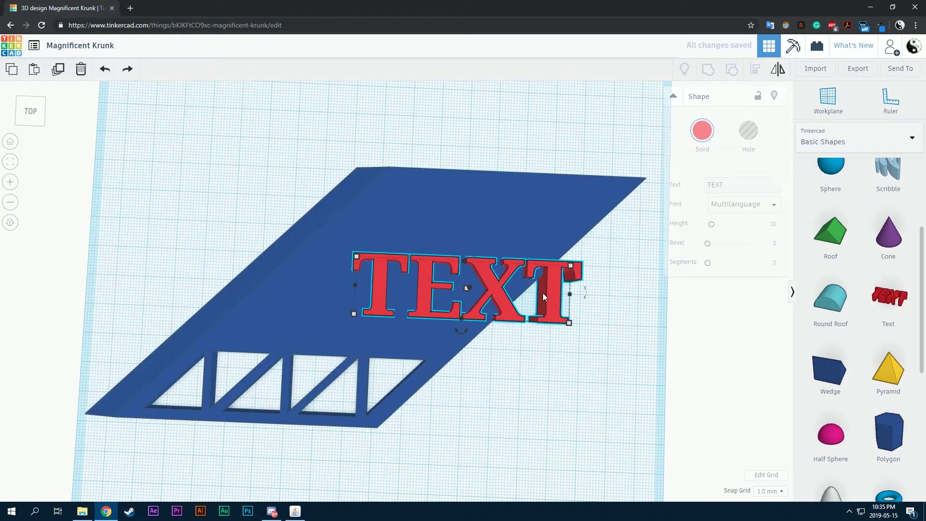
{"action": "left_click", "coordinate": [715, 185]}
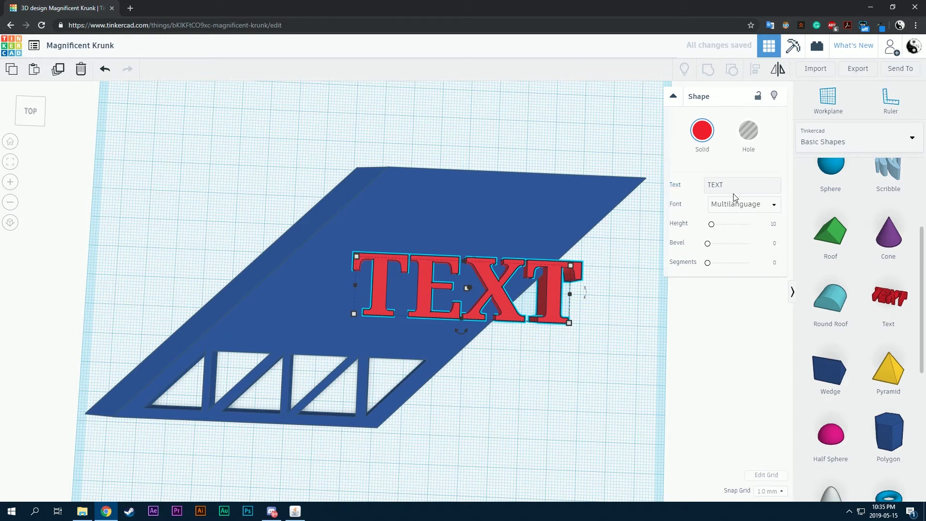
{"action": "key", "text": "BackSpace"}
{"action": "key", "text": "BackSpace"}
{"action": "key", "text": "BackSpace"}
{"action": "key", "text": "BackSpace"}
{"action": "type", "text": "Andy"}
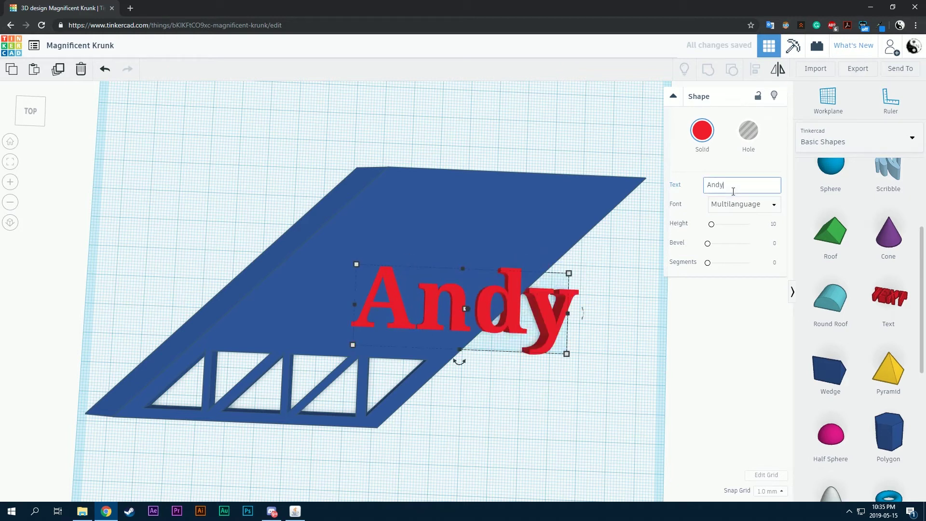
- Shrink the name text to fit near the plate's back edge and turn it into a hole
{"action": "left_click_drag", "start_coordinate": [505, 305], "coordinate": [482, 230]}
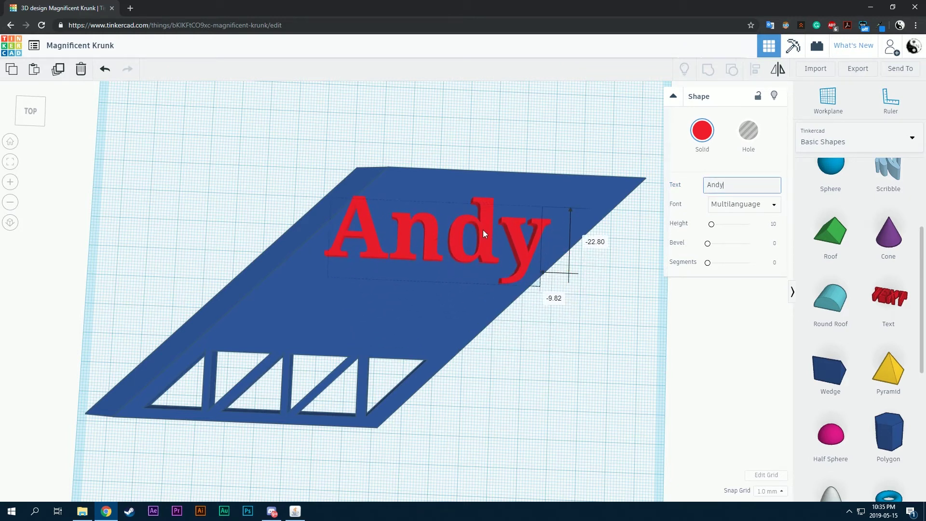
{"action": "left_click_drag", "start_coordinate": [551, 212], "coordinate": [514, 209], "text": "shift"}
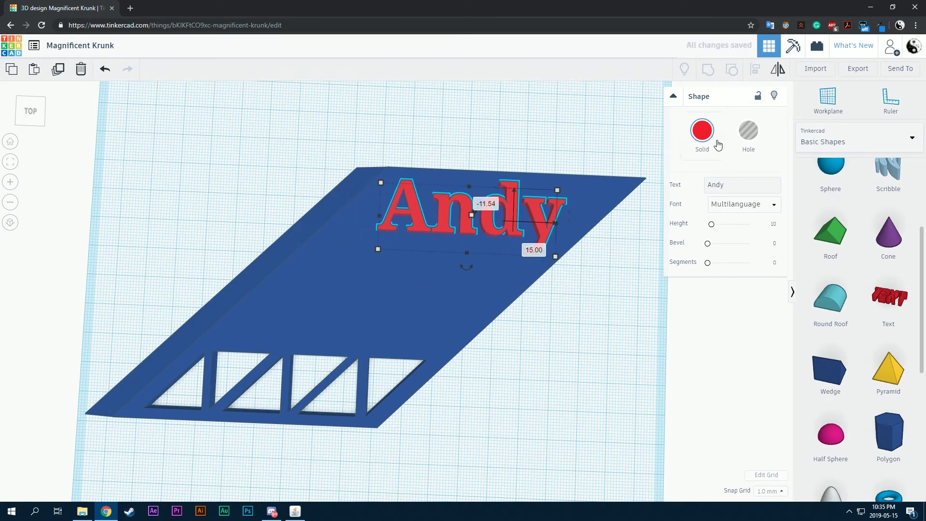
{"action": "left_click", "coordinate": [748, 132]}
- Lower the name hole by 5 mm so it passes completely through the plate
{"action": "left_click", "coordinate": [557, 126]}
{"action": "left_click", "coordinate": [500, 203]}
{"action": "right_click_drag", "start_coordinate": [499, 203], "coordinate": [487, 116]}
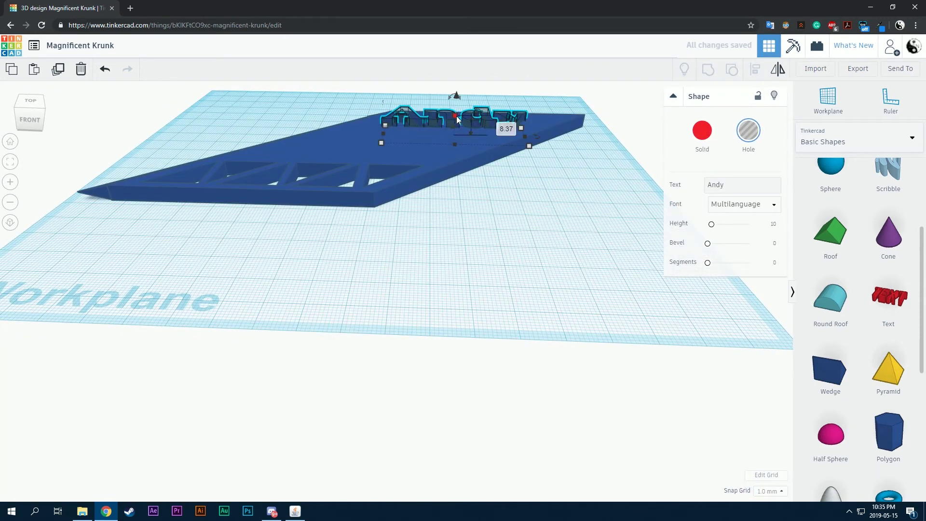
{"action": "left_click_drag", "start_coordinate": [456, 114], "coordinate": [459, 95]}
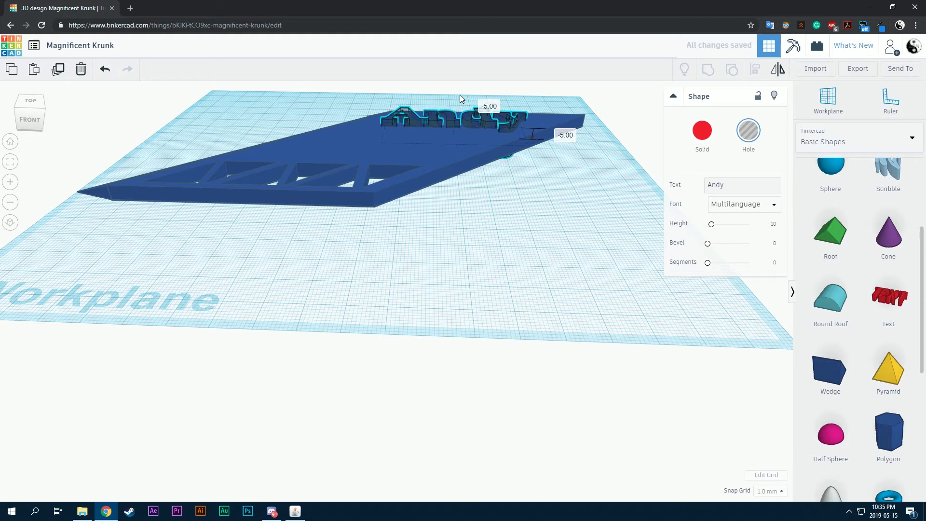
{"action": "left_click", "coordinate": [629, 150]}
- Group the blue plate with the name hole to cut the lettering out of it
{"action": "right_click_drag", "start_coordinate": [612, 191], "coordinate": [499, 285]}
{"action": "left_click", "coordinate": [417, 275]}
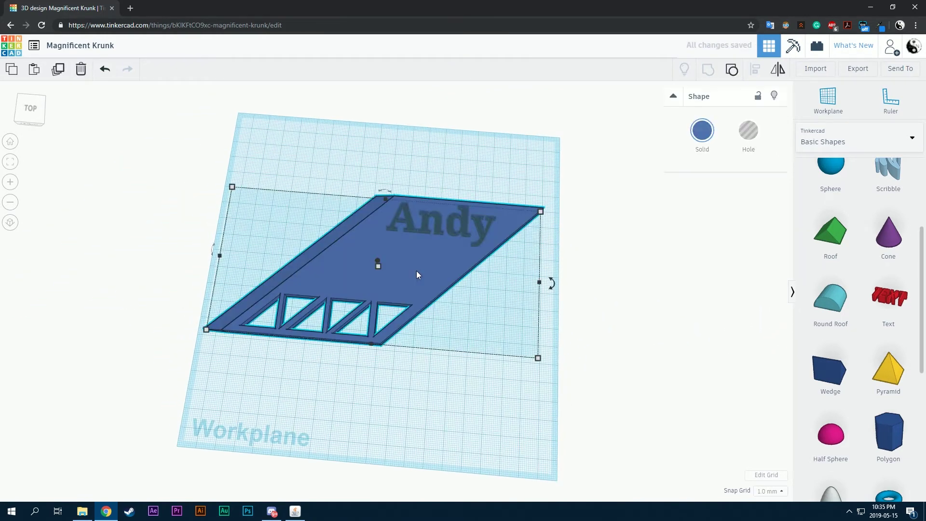
{"action": "left_click", "coordinate": [464, 218], "text": "shift"}
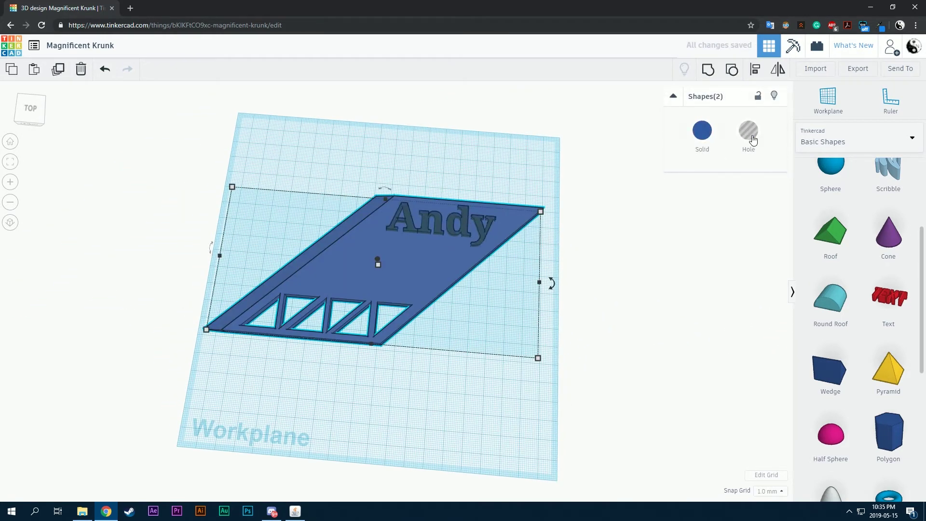
{"action": "left_click", "coordinate": [708, 70]}
{"action": "scroll", "coordinate": [386, 178], "scroll_direction": "up", "scroll_amount": 3}
{"action": "left_click", "coordinate": [245, 123]}
{"action": "scroll", "coordinate": [245, 123], "scroll_direction": "down", "scroll_amount": 2}
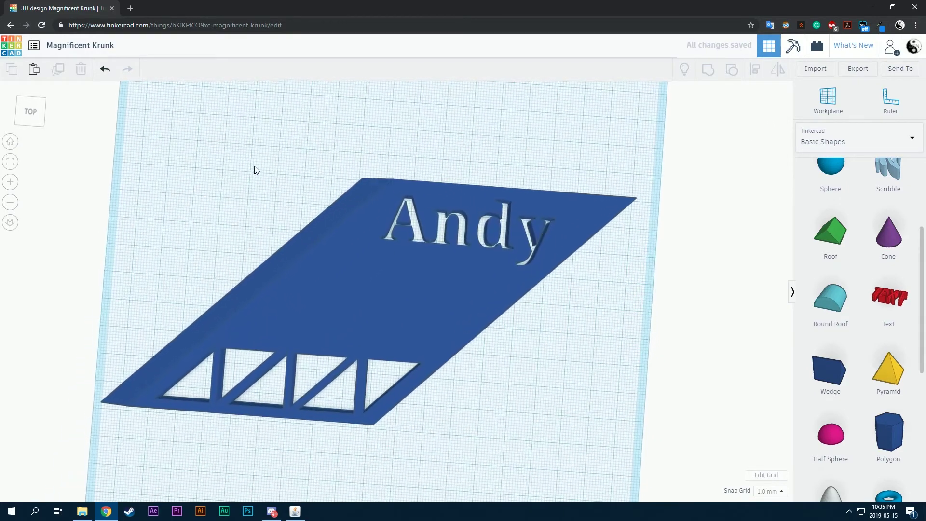
- Place a Round Roof shape on the workplane beside the plate's plain slanted edge
{"action": "right_click_drag", "start_coordinate": [255, 170], "coordinate": [475, 244]}
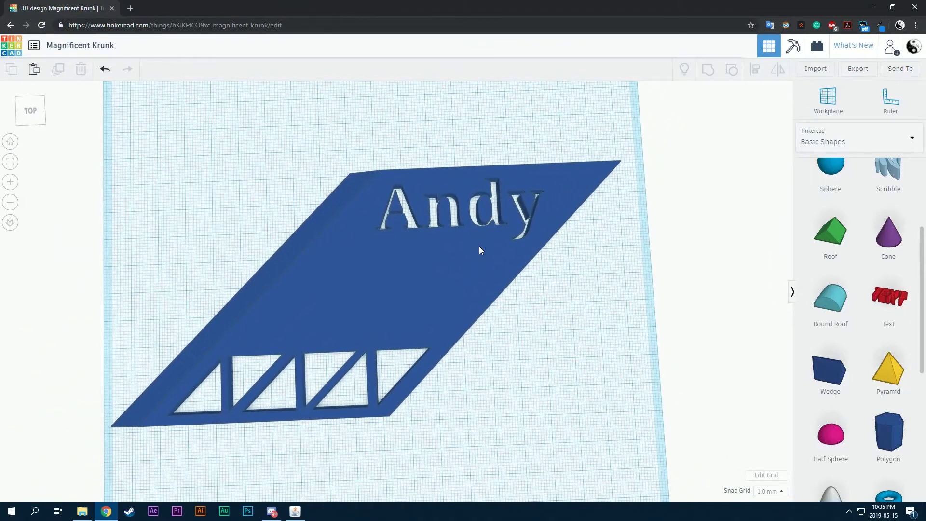
{"action": "right_click_drag", "start_coordinate": [666, 270], "coordinate": [788, 275]}
{"action": "left_click_drag", "start_coordinate": [831, 299], "coordinate": [546, 290]}
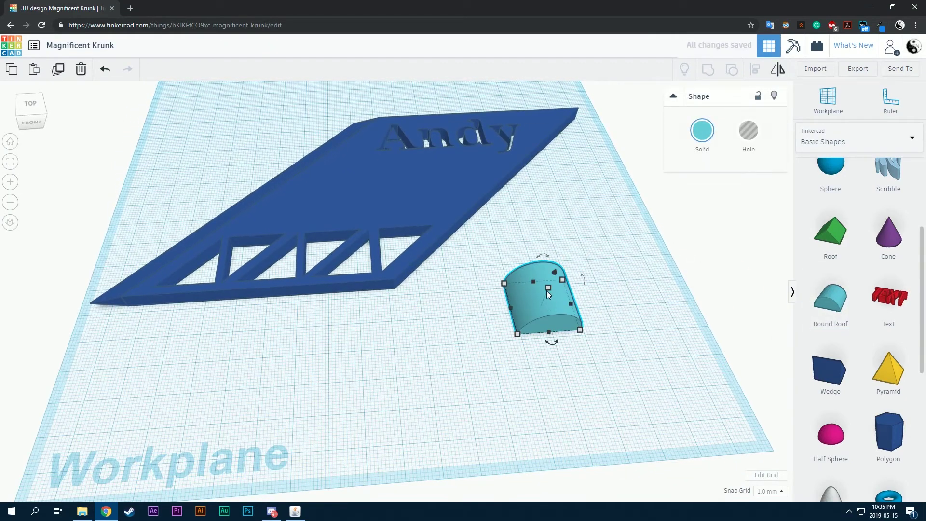
- Stretch the Round Roof to a height of 32 mm and shift it 2 mm along both workplane axes
{"action": "right_click_drag", "start_coordinate": [428, 257], "coordinate": [502, 245]}
{"action": "left_click_drag", "start_coordinate": [575, 226], "coordinate": [574, 189]}
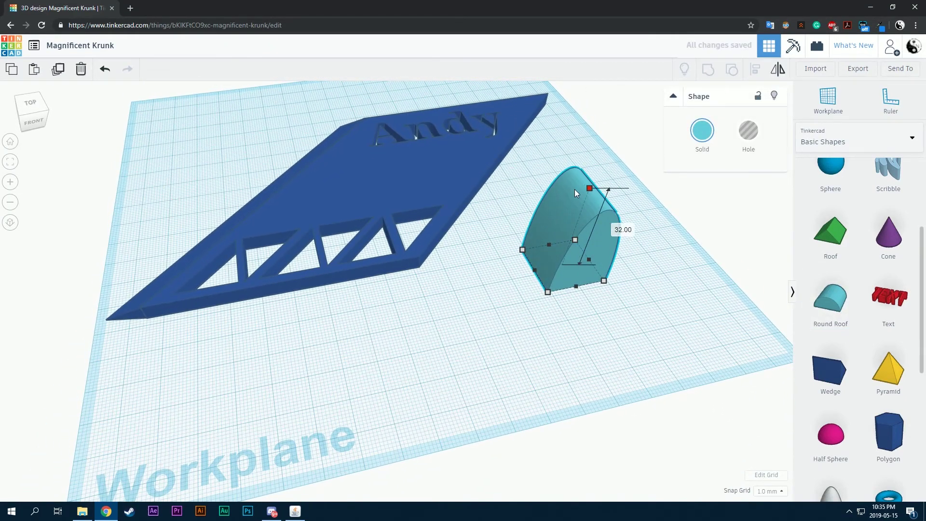
{"action": "right_click_drag", "start_coordinate": [575, 189], "coordinate": [541, 179]}
{"action": "scroll", "coordinate": [537, 167], "scroll_direction": "up", "scroll_amount": 3}
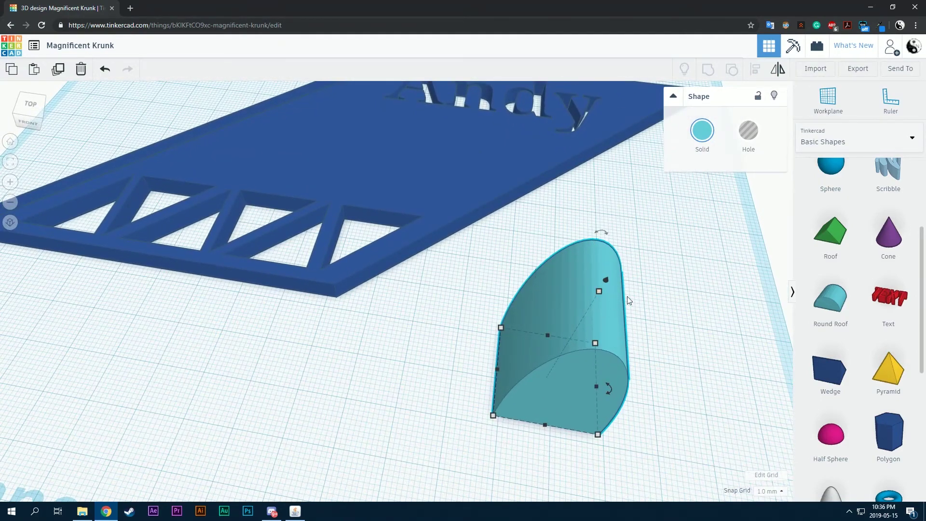
{"action": "scroll", "coordinate": [628, 290], "scroll_direction": "down", "scroll_amount": 5}
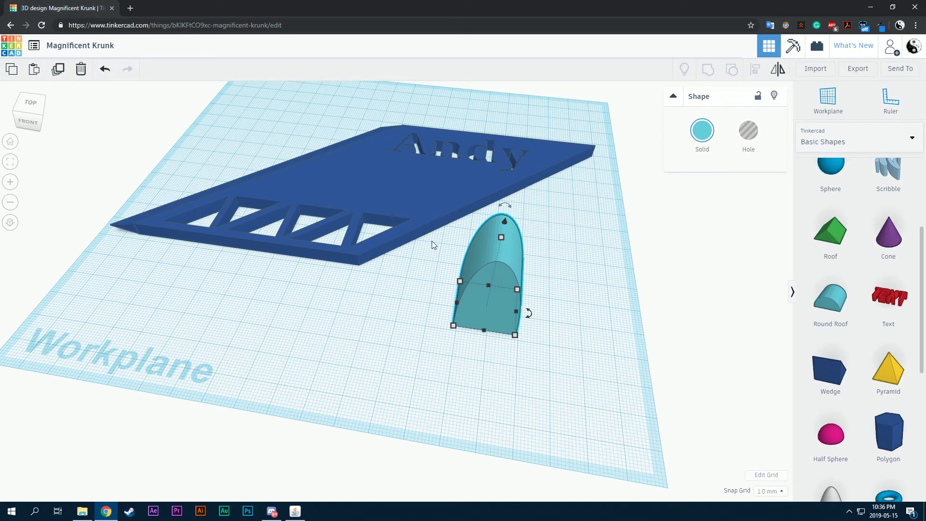
{"action": "scroll", "coordinate": [831, 293], "scroll_direction": "down", "scroll_amount": 3}
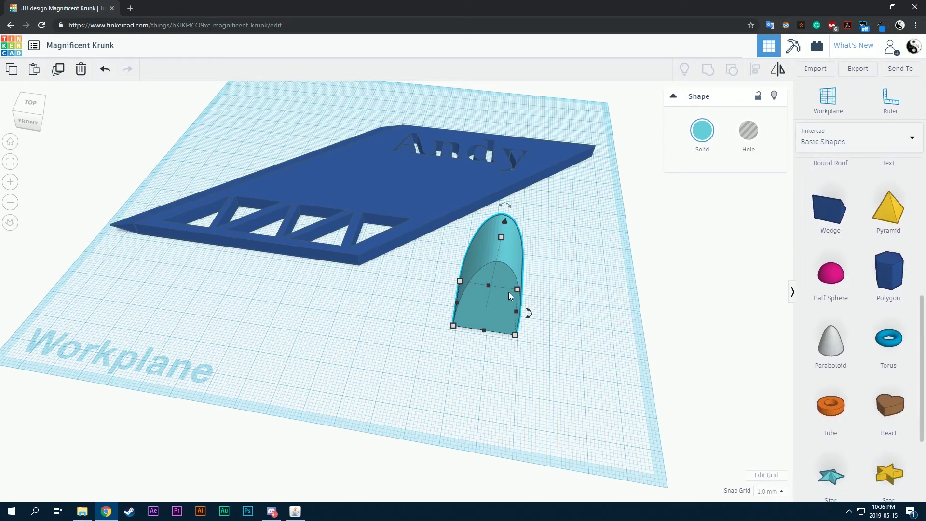
{"action": "left_click_drag", "start_coordinate": [509, 291], "coordinate": [519, 285]}
- Place a Polygon and a Paraboloid near the Round Roof, shifting the Paraboloid 14 mm sideways and 6 mm forward
{"action": "scroll", "coordinate": [858, 329], "scroll_direction": "down", "scroll_amount": 3}
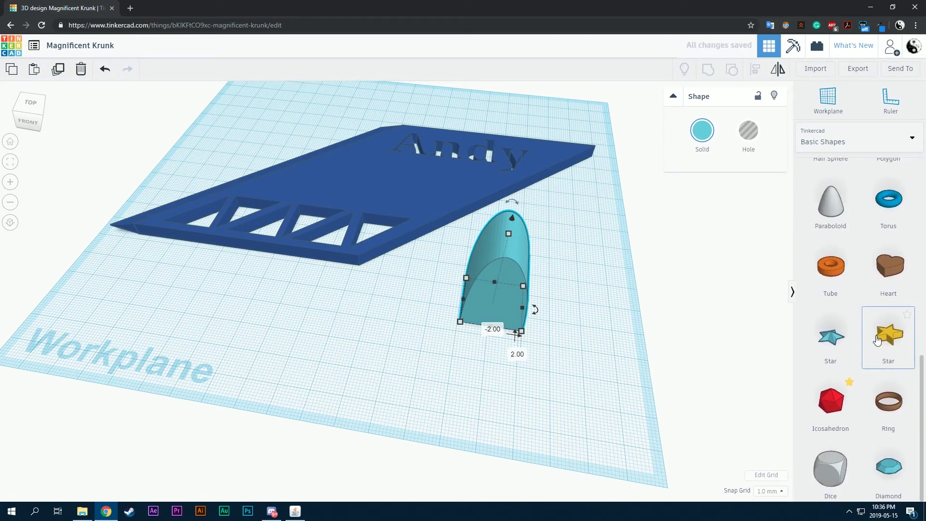
{"action": "scroll", "coordinate": [877, 340], "scroll_direction": "up", "scroll_amount": 2}
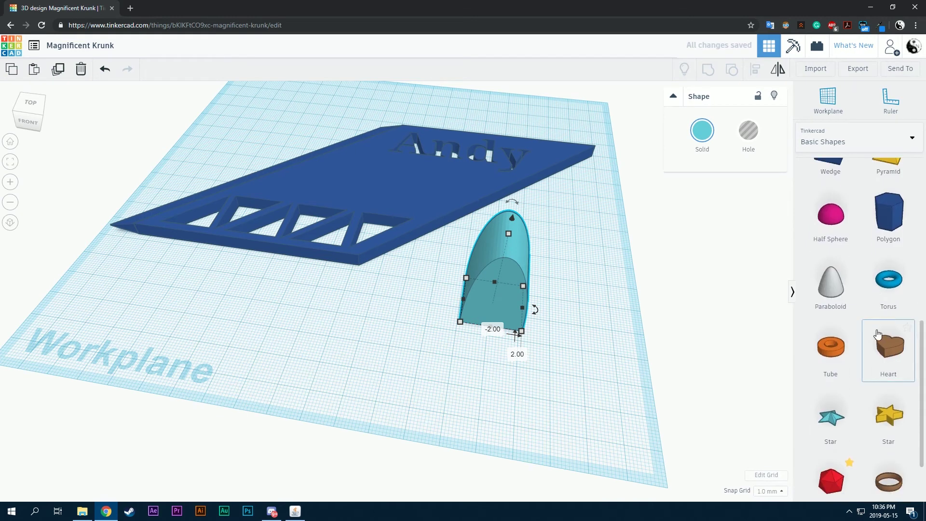
{"action": "left_click_drag", "start_coordinate": [888, 212], "coordinate": [607, 333]}
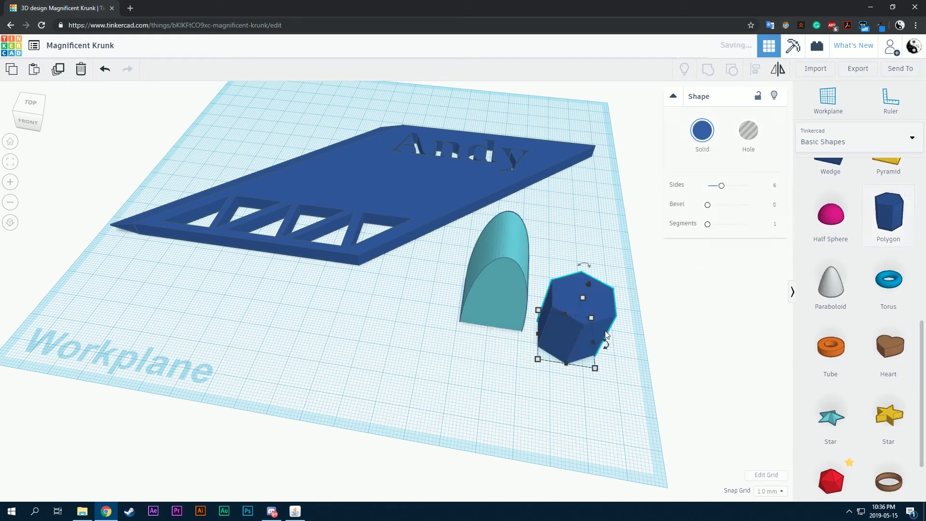
{"action": "left_click_drag", "start_coordinate": [830, 284], "coordinate": [508, 389]}
{"action": "right_click_drag", "start_coordinate": [408, 330], "coordinate": [451, 350]}
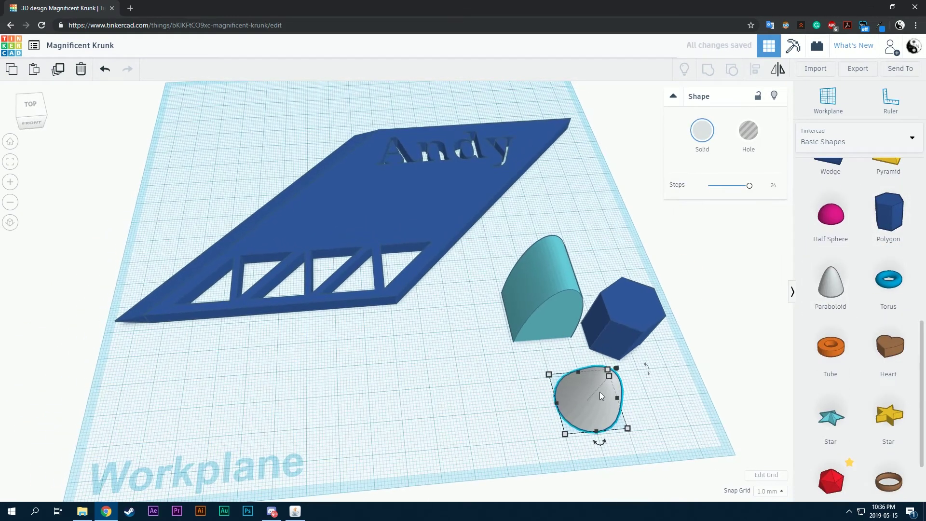
{"action": "left_click_drag", "start_coordinate": [600, 396], "coordinate": [550, 384]}
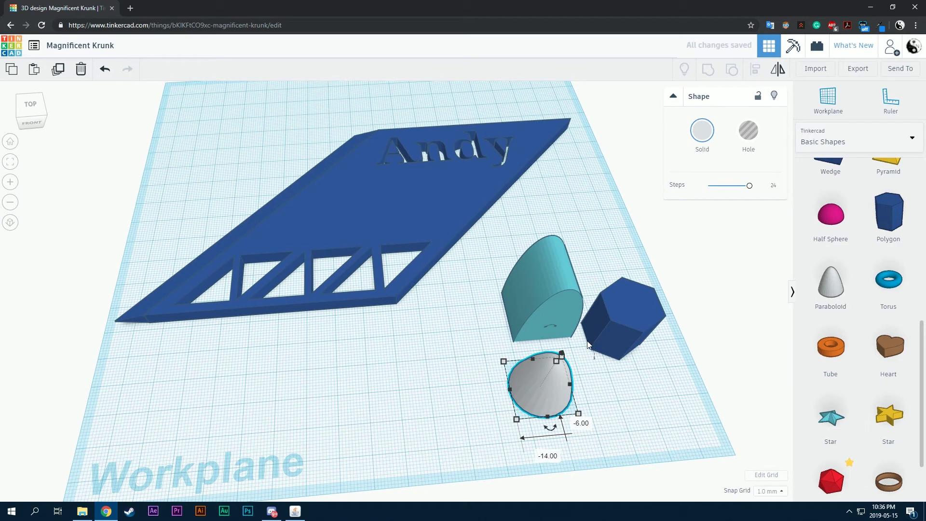
- Clear the workplane of the Paraboloid, the Round Roof and the Polygon so only the plate is left
{"action": "left_click_drag", "start_coordinate": [612, 325], "coordinate": [533, 215]}
{"action": "left_click", "coordinate": [572, 365]}
{"action": "key", "text": "Delete"}
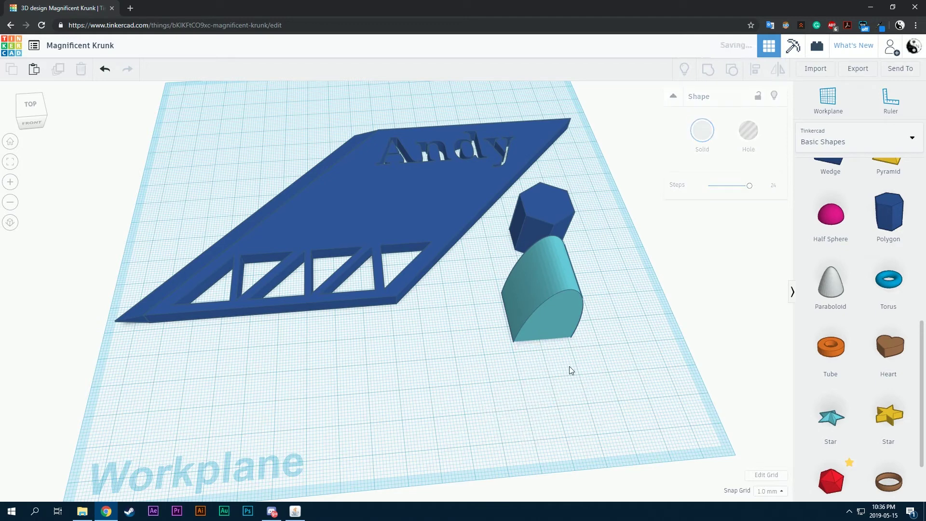
{"action": "left_click", "coordinate": [531, 318]}
{"action": "key", "text": "Delete"}
{"action": "right_click_drag", "start_coordinate": [505, 293], "coordinate": [514, 342]}
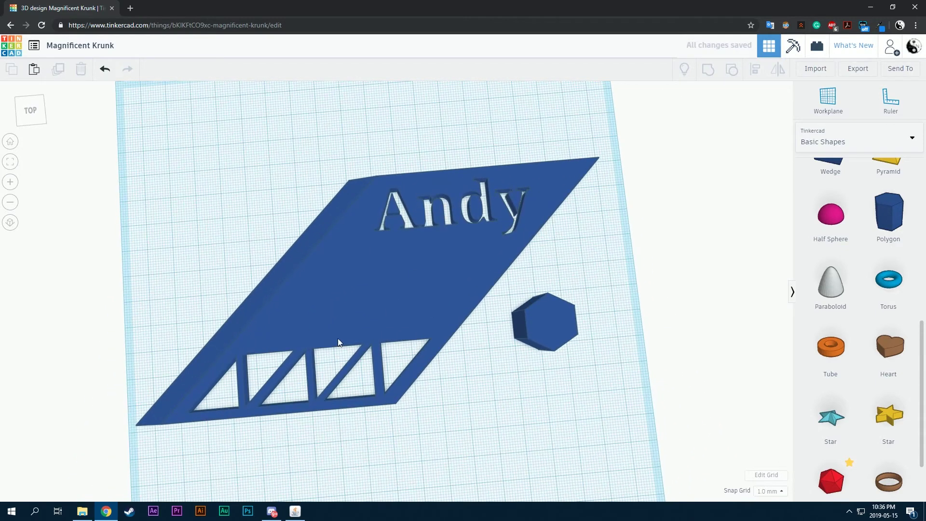
{"action": "left_click_drag", "start_coordinate": [549, 307], "coordinate": [570, 351]}
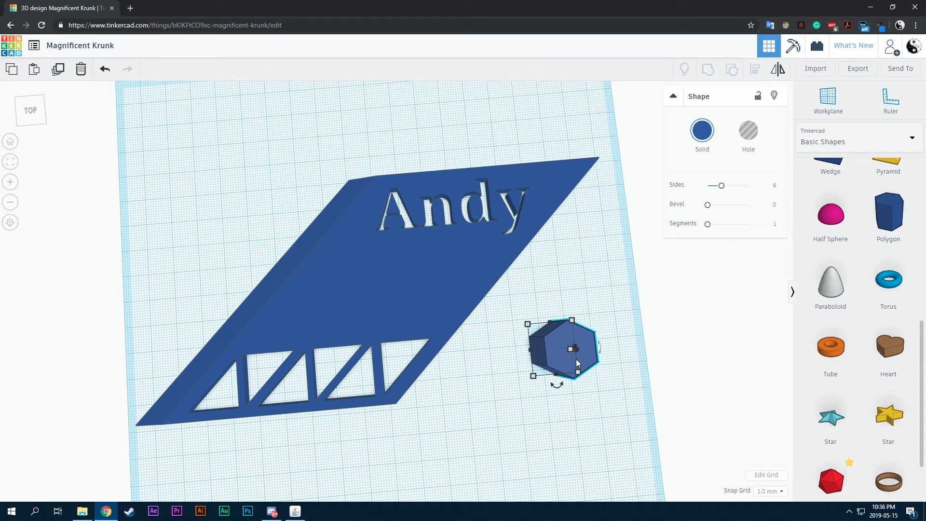
{"action": "scroll", "coordinate": [904, 283], "scroll_direction": "down", "scroll_amount": 2}
{"action": "scroll", "coordinate": [904, 283], "scroll_direction": "up", "scroll_amount": 2}
{"action": "mouse_move", "coordinate": [584, 335]}
{"action": "right_mouse_down"}
{"action": "mouse_move", "coordinate": [575, 321]}
{"action": "mouse_move", "coordinate": [572, 346]}
{"action": "right_mouse_up"}
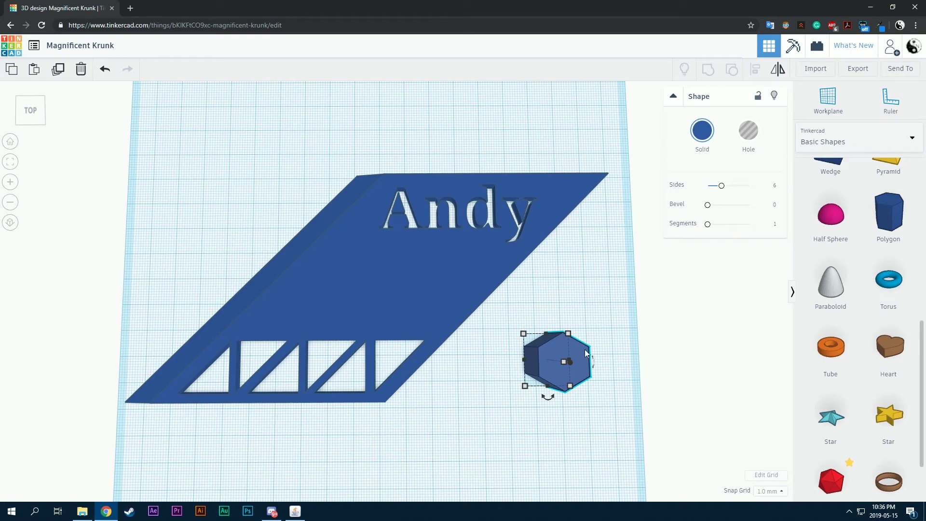
{"action": "key", "text": "Delete"}
- Place the ruler at the plate's sharp front corner and select the plate to display its dimensions
{"action": "scroll", "coordinate": [460, 336], "scroll_direction": "up", "scroll_amount": 2}
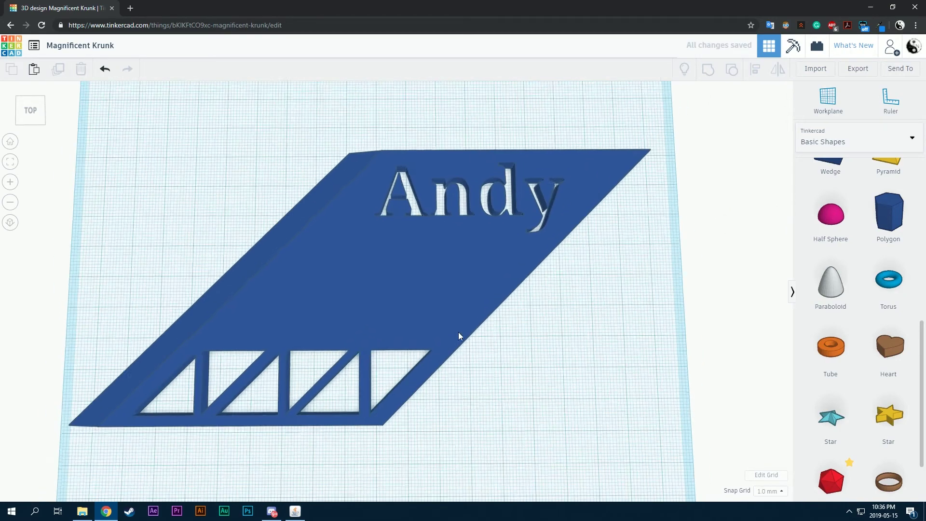
{"action": "scroll", "coordinate": [458, 332], "scroll_direction": "down", "scroll_amount": 2}
{"action": "mouse_move", "coordinate": [459, 332]}
{"action": "right_mouse_down"}
{"action": "mouse_move", "coordinate": [574, 245]}
{"action": "mouse_move", "coordinate": [471, 338]}
{"action": "right_mouse_up"}
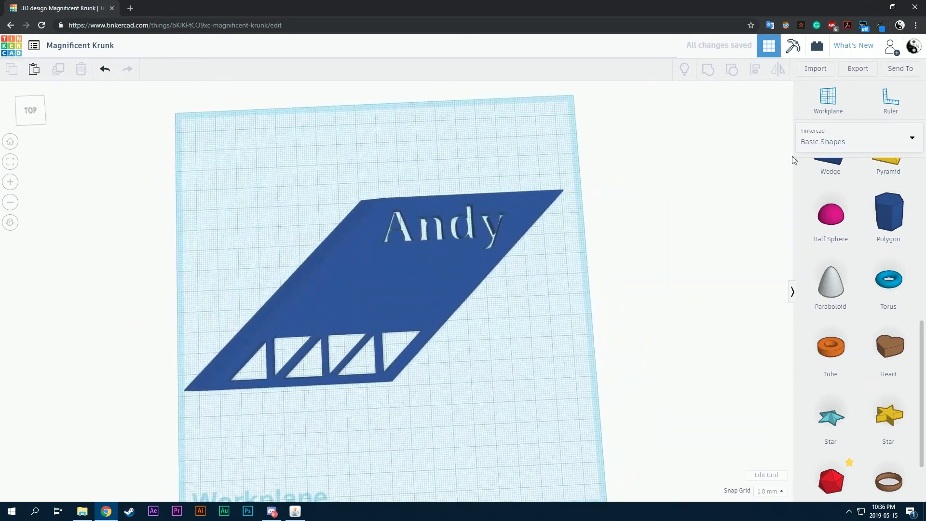
{"action": "left_click", "coordinate": [891, 98]}
{"action": "left_click", "coordinate": [184, 391]}
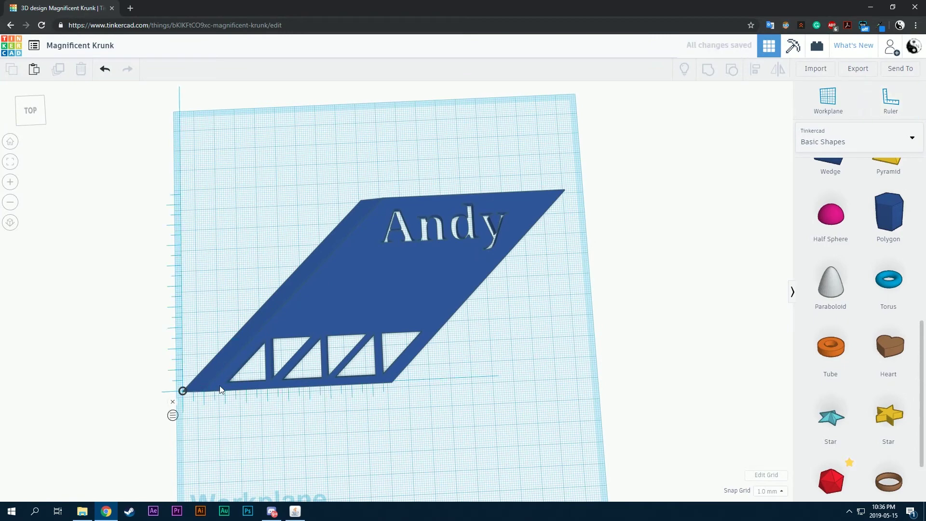
{"action": "left_click", "coordinate": [340, 304]}
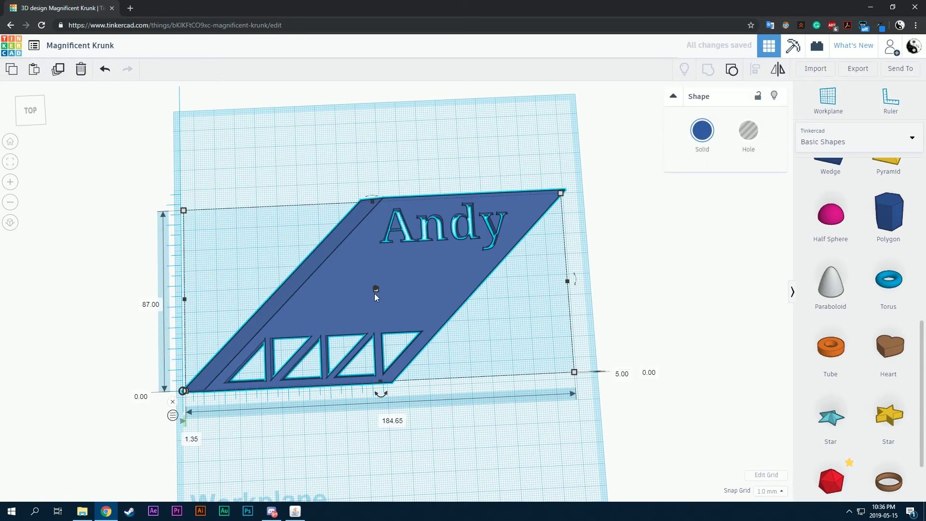
- Try shortening the plate's overall length to 170.65 mm, undo the change and deselect the plate
{"action": "right_click_drag", "start_coordinate": [626, 280], "coordinate": [180, 282]}
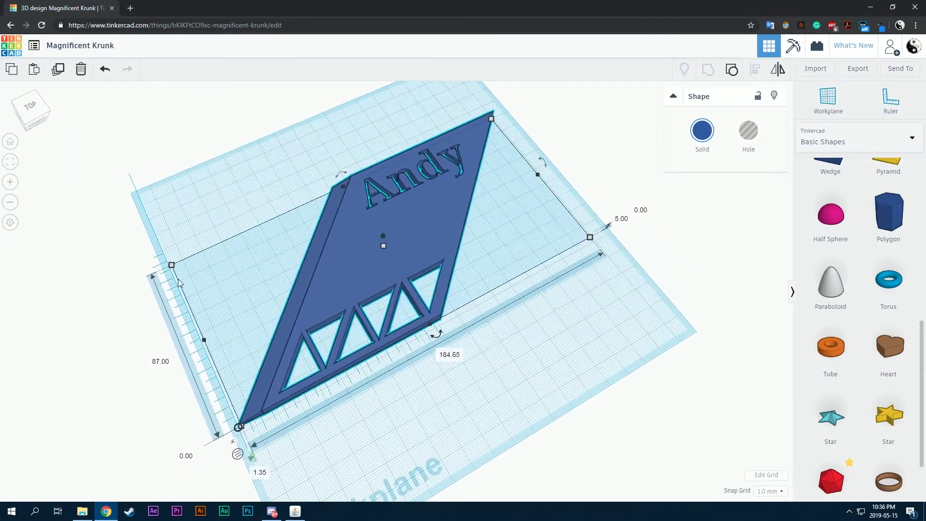
{"action": "right_click_drag", "start_coordinate": [191, 317], "coordinate": [370, 356]}
{"action": "scroll", "coordinate": [368, 355], "scroll_direction": "up", "scroll_amount": 3}
{"action": "scroll", "coordinate": [422, 374], "scroll_direction": "down", "scroll_amount": 5}
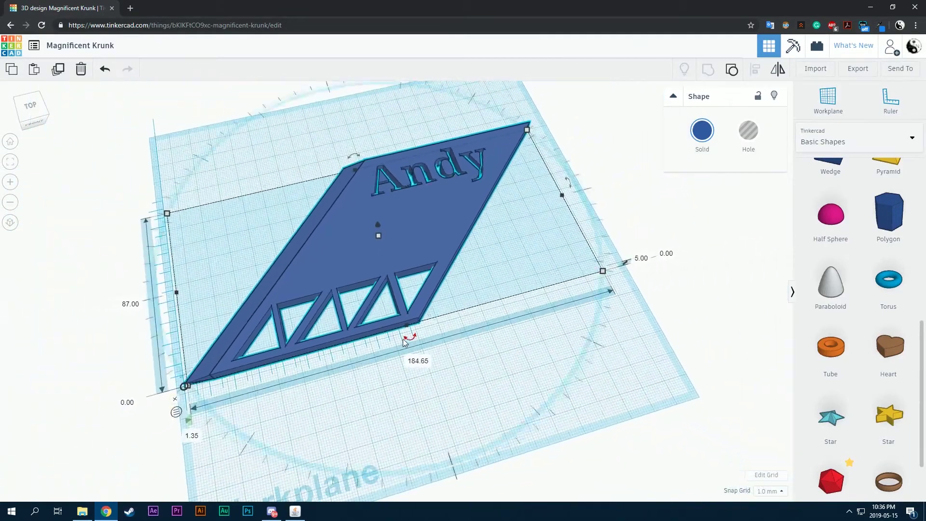
{"action": "left_click_drag", "start_coordinate": [562, 196], "coordinate": [539, 201]}
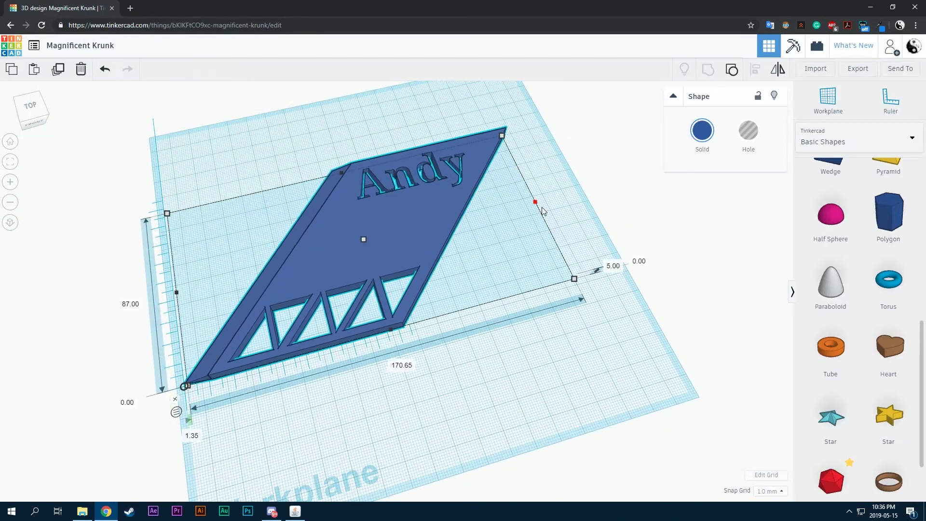
{"action": "key", "text": "ctrl+z"}
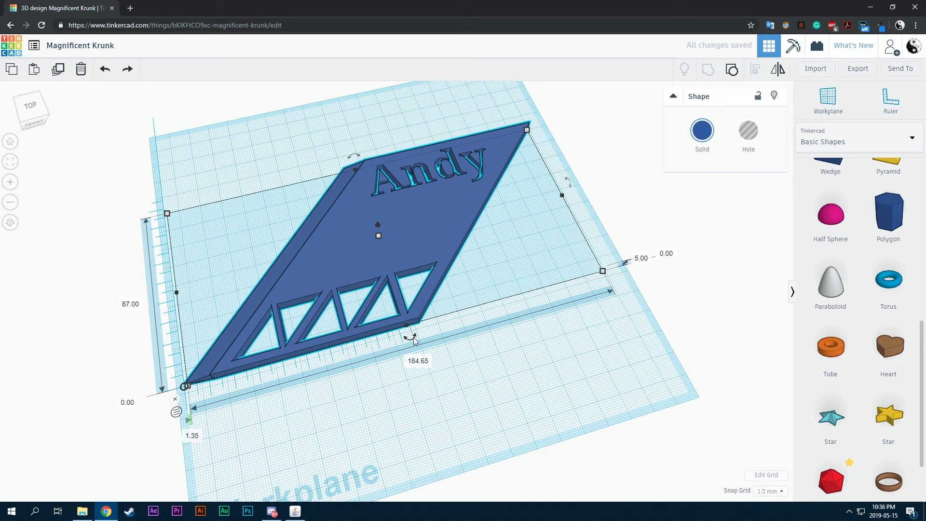
{"action": "left_click", "coordinate": [670, 262]}
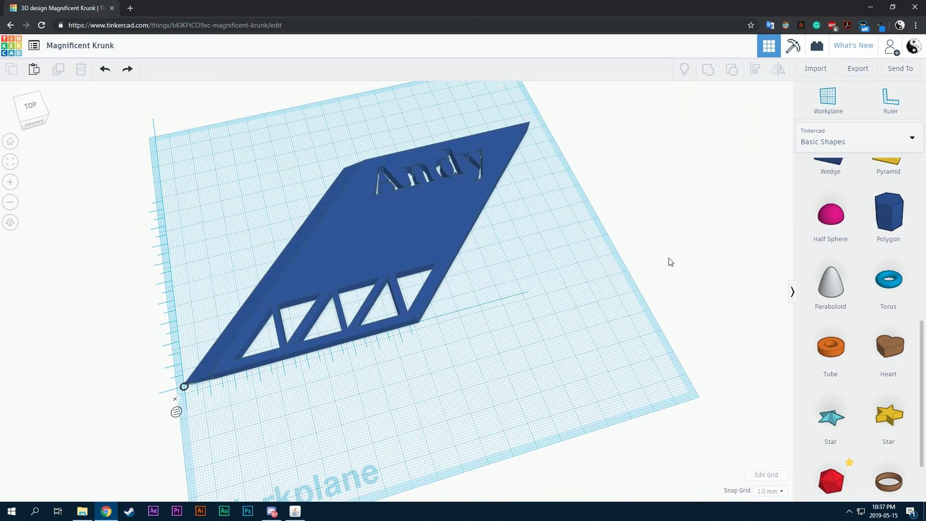
- Move the plate so its offsets from the ruler's origin are 7.35 mm sideways and -7 mm front to back
{"action": "right_click_drag", "start_coordinate": [429, 321], "coordinate": [449, 251]}
{"action": "scroll", "coordinate": [397, 352], "scroll_direction": "up", "scroll_amount": 5}
{"action": "scroll", "coordinate": [403, 374], "scroll_direction": "down", "scroll_amount": 5}
{"action": "scroll", "coordinate": [336, 201], "scroll_direction": "up", "scroll_amount": 3}
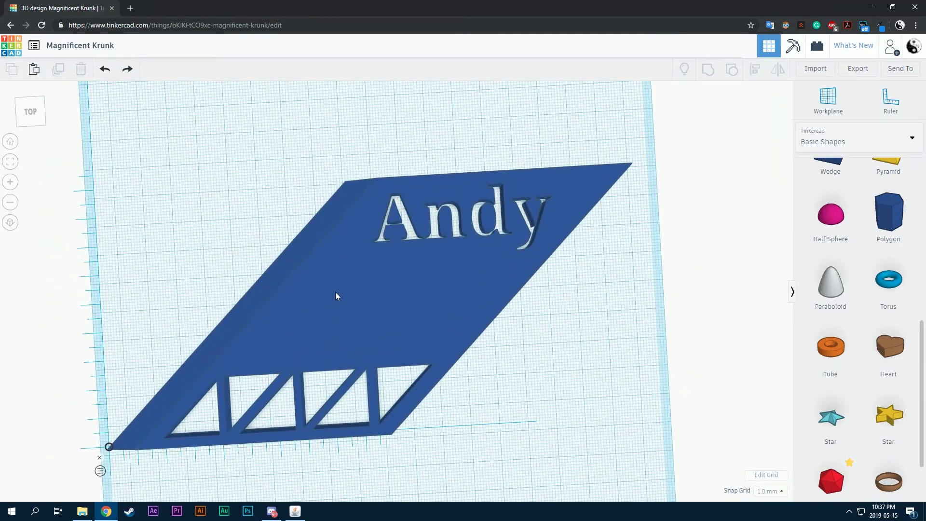
{"action": "left_click", "coordinate": [362, 295]}
{"action": "left_click", "coordinate": [384, 143]}
{"action": "scroll", "coordinate": [413, 177], "scroll_direction": "down", "scroll_amount": 4}
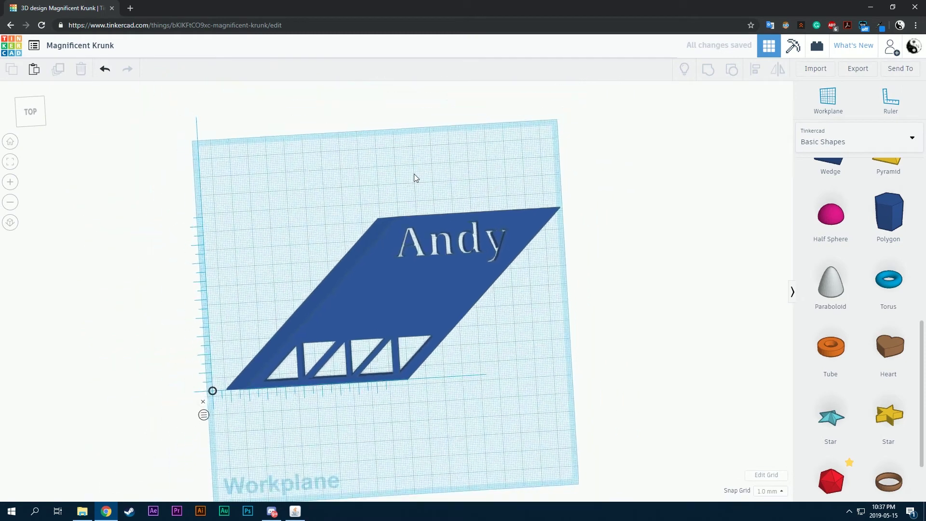
{"action": "left_click_drag", "start_coordinate": [405, 271], "coordinate": [405, 286]}
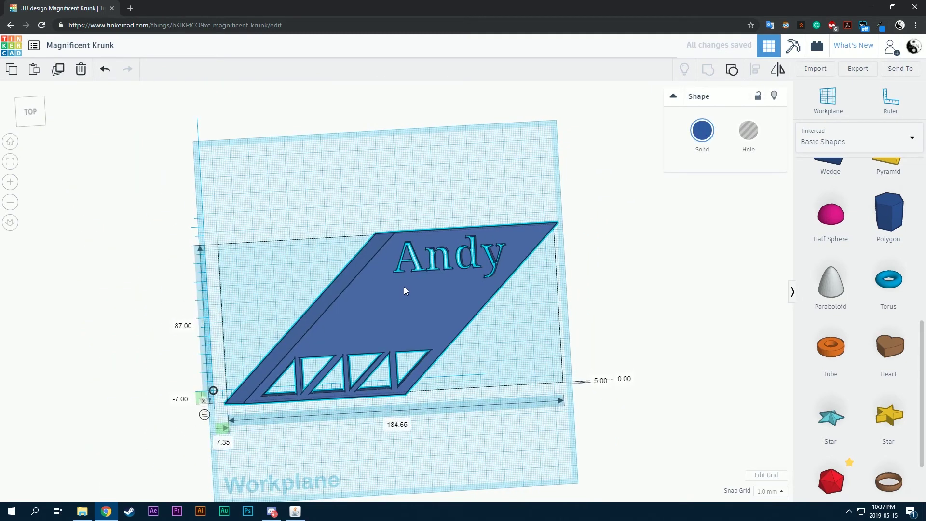
{"action": "left_click", "coordinate": [395, 185]}
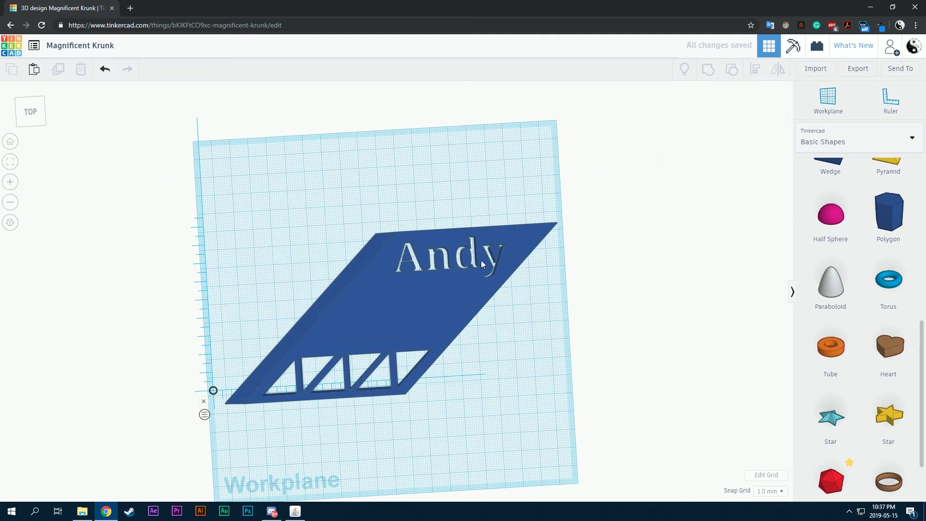
- Examine the cut-out name in the plate up close, checking how the enclosed parts of its letters are formed
{"action": "scroll", "coordinate": [374, 247], "scroll_direction": "up", "scroll_amount": 3}
{"action": "right_click_drag", "start_coordinate": [381, 253], "coordinate": [348, 249]}
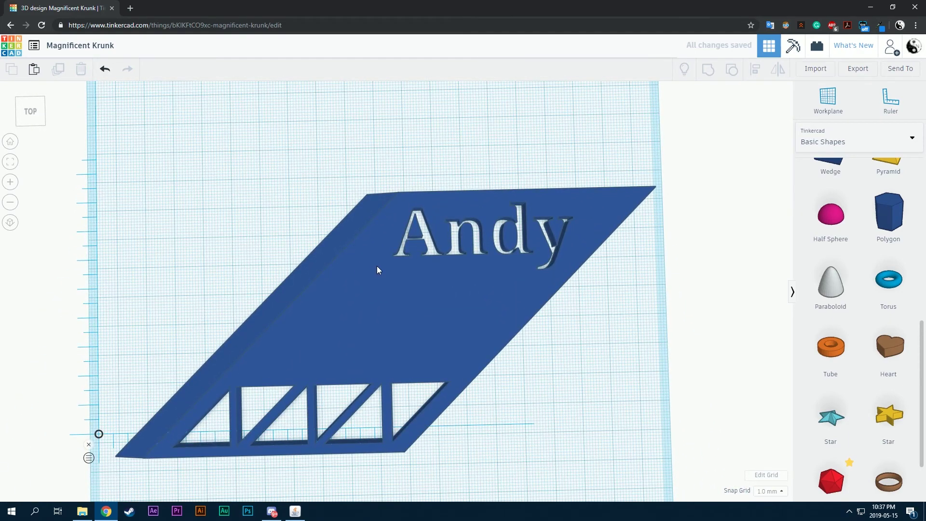
{"action": "scroll", "coordinate": [378, 270], "scroll_direction": "up", "scroll_amount": 3}
{"action": "right_click_drag", "start_coordinate": [463, 159], "coordinate": [456, 151]}
{"action": "middle_click_drag", "start_coordinate": [377, 147], "coordinate": [284, 234]}
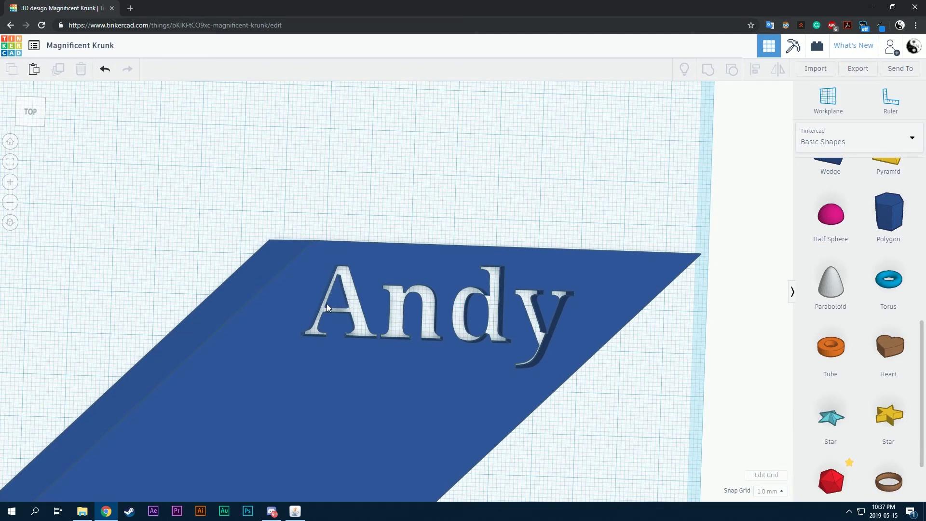
{"action": "scroll", "coordinate": [315, 286], "scroll_direction": "up", "scroll_amount": 2}
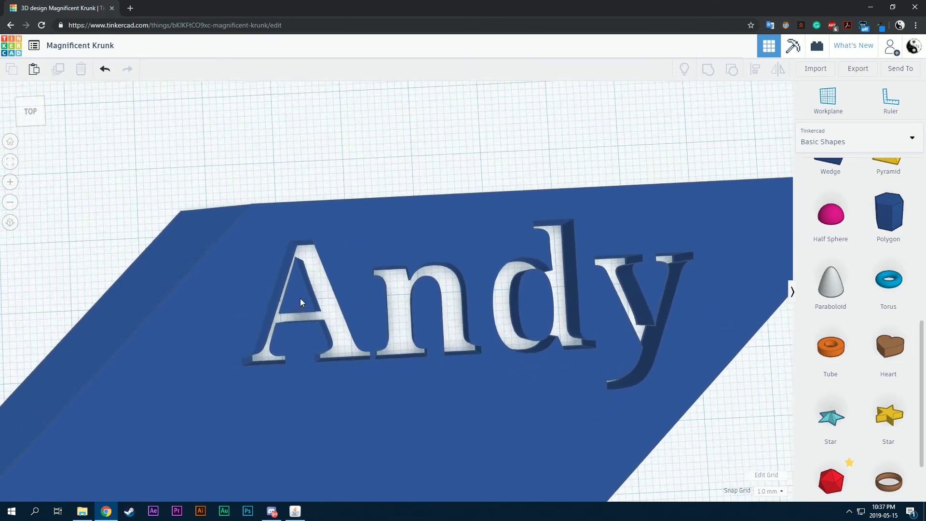
{"action": "middle_click_drag", "start_coordinate": [300, 298], "coordinate": [352, 285]}
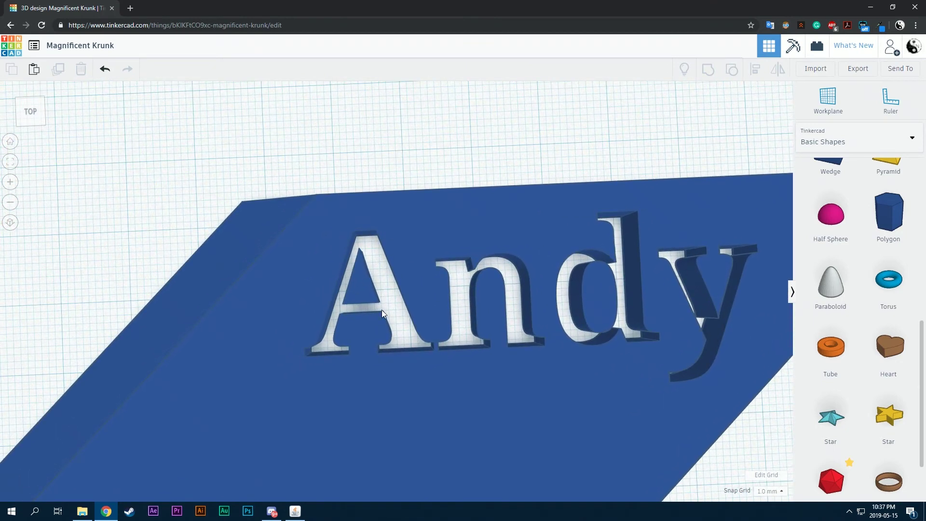
{"action": "left_click", "coordinate": [366, 287]}
{"action": "left_click", "coordinate": [346, 275]}
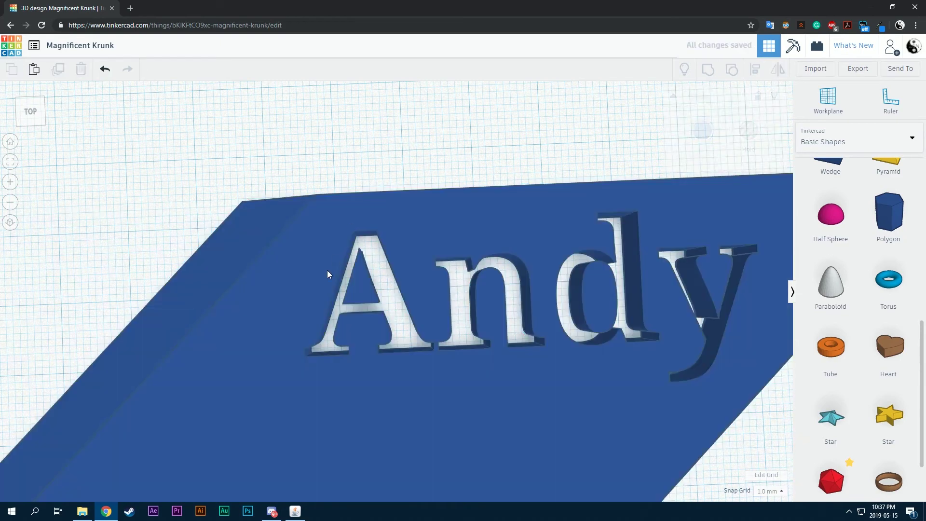
{"action": "scroll", "coordinate": [384, 227], "scroll_direction": "down", "scroll_amount": 2}
{"action": "left_click", "coordinate": [517, 286]}
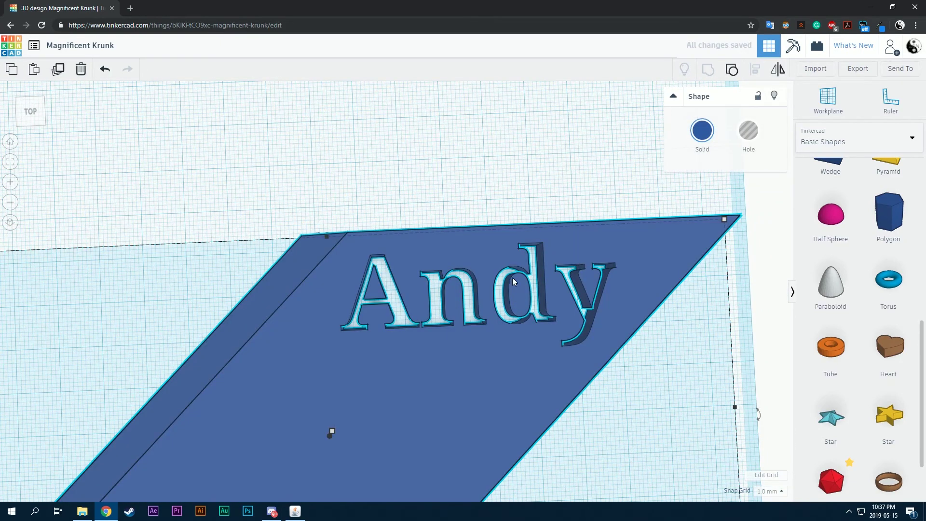
{"action": "left_click", "coordinate": [467, 182]}
{"action": "scroll", "coordinate": [471, 199], "scroll_direction": "down", "scroll_amount": 4}
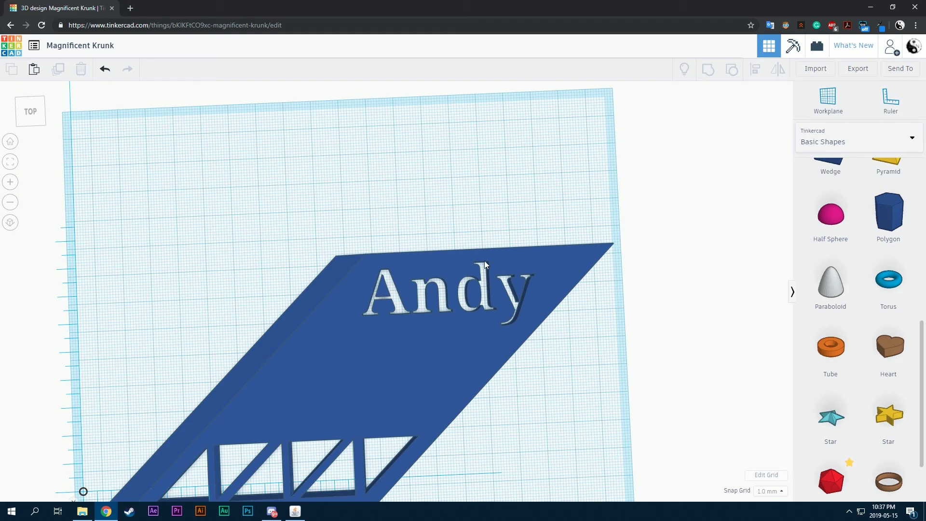
{"action": "scroll", "coordinate": [464, 294], "scroll_direction": "up", "scroll_amount": 3}
{"action": "right_click_drag", "start_coordinate": [440, 201], "coordinate": [435, 201]}
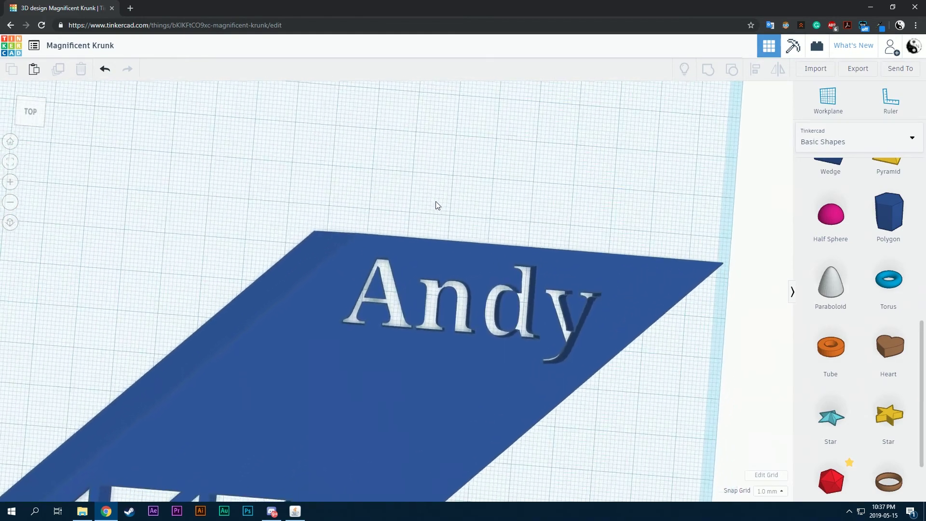
{"action": "middle_click_drag", "start_coordinate": [436, 201], "coordinate": [338, 181]}
{"action": "scroll", "coordinate": [452, 311], "scroll_direction": "down", "scroll_amount": 3}
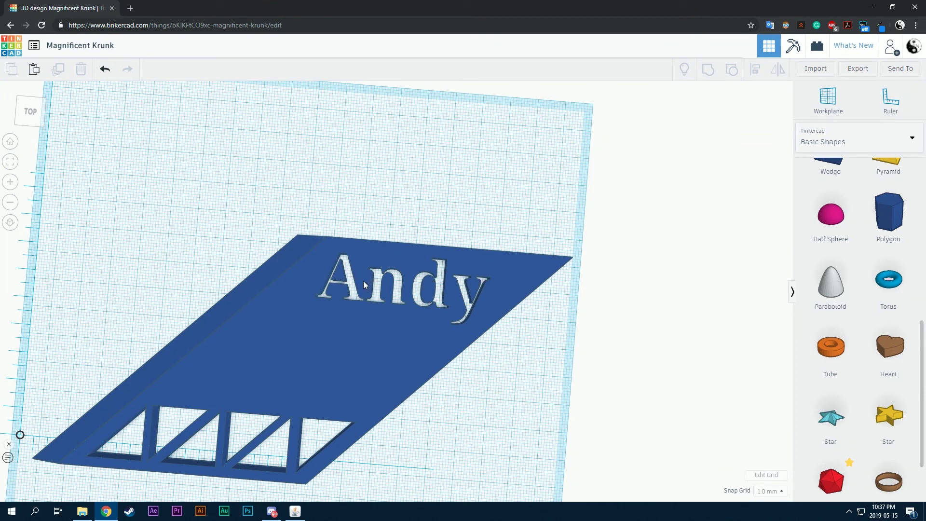
- Start exporting everything in the design as an STL file for 3D printing, and cancel saving it to the Downloads folder
{"action": "scroll", "coordinate": [458, 195], "scroll_direction": "down", "scroll_amount": 5}
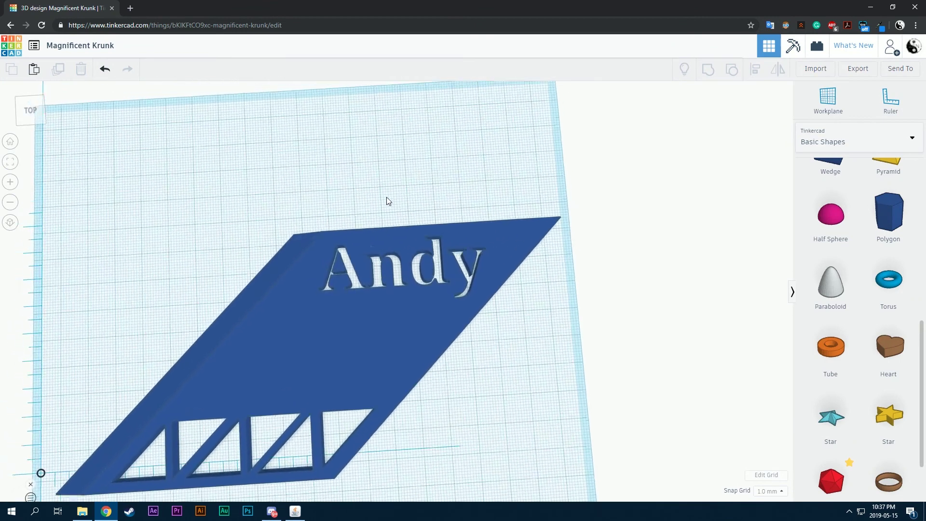
{"action": "middle_click_drag", "start_coordinate": [445, 155], "coordinate": [473, 153]}
{"action": "right_click_drag", "start_coordinate": [567, 318], "coordinate": [551, 345]}
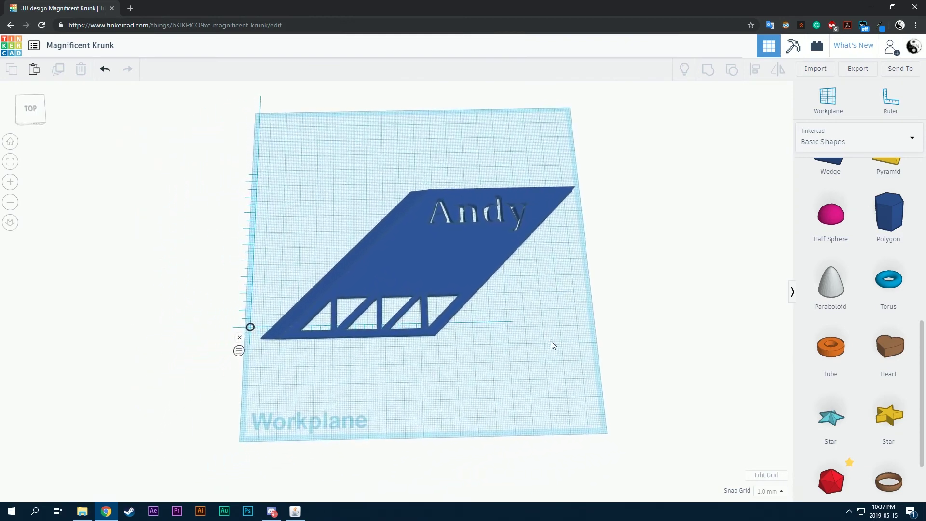
{"action": "left_click", "coordinate": [861, 71]}
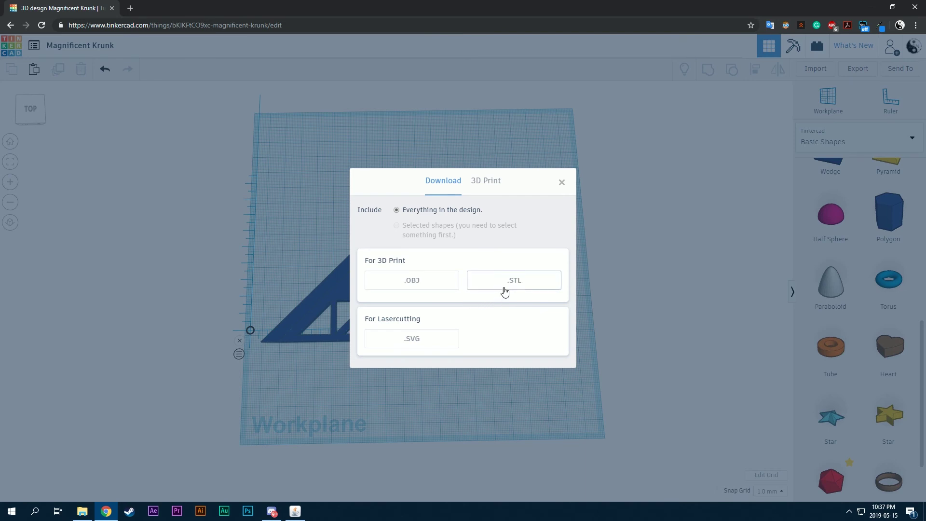
{"action": "left_click", "coordinate": [505, 289]}
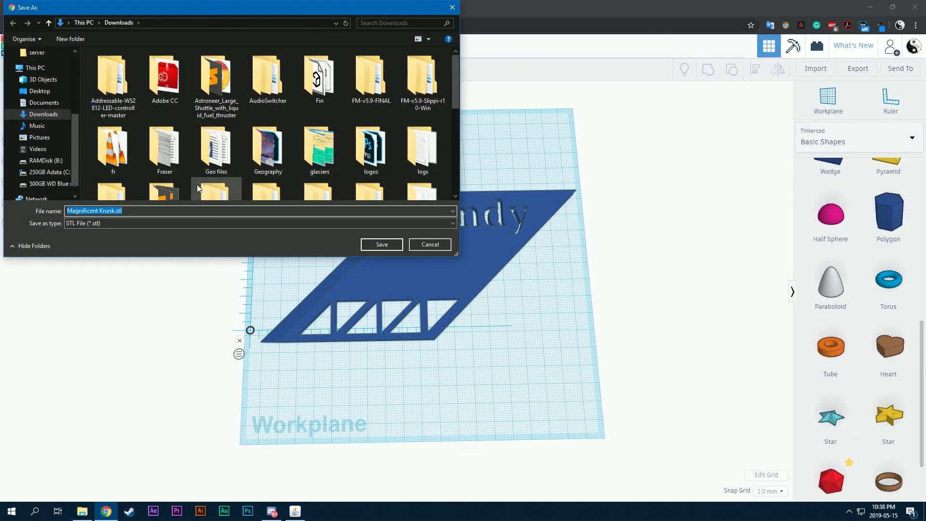
{"action": "scroll", "coordinate": [196, 184], "scroll_direction": "down", "scroll_amount": 1}
{"action": "left_click", "coordinate": [442, 245]}
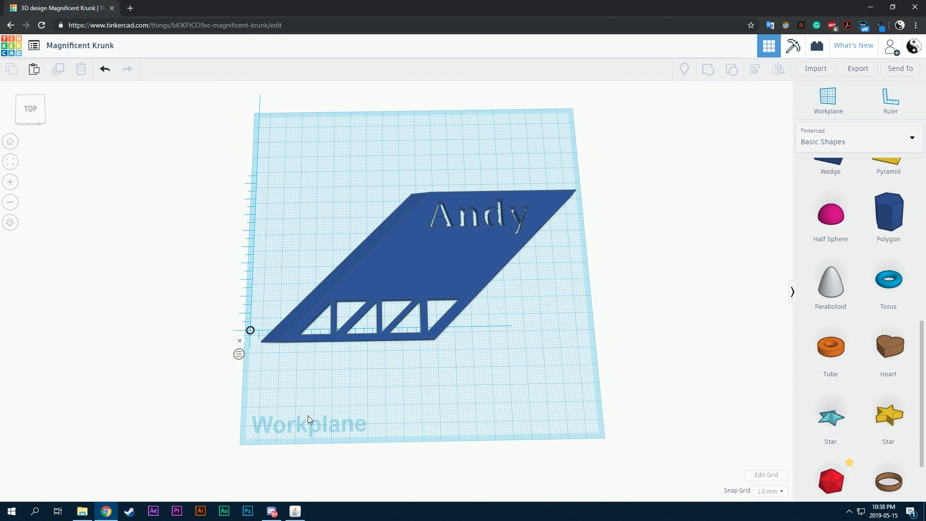
{"action": "key", "text": "alt+z"}
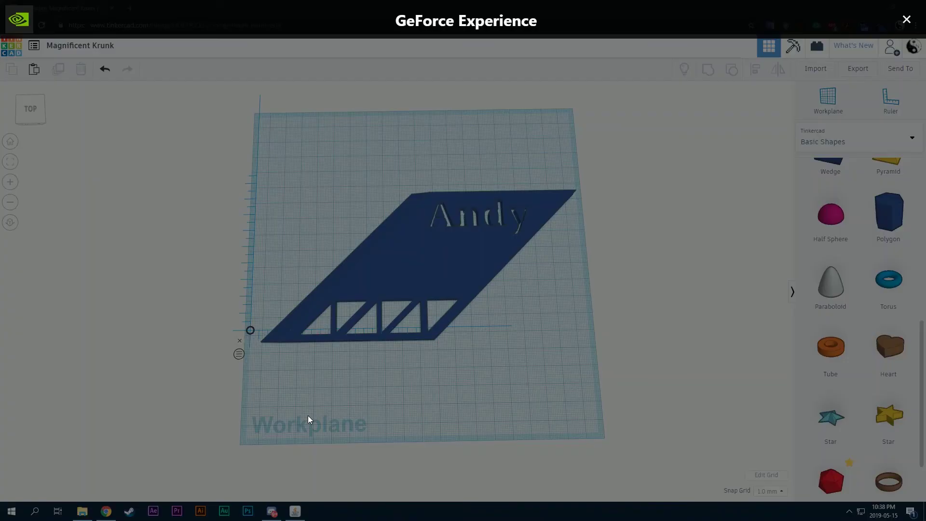